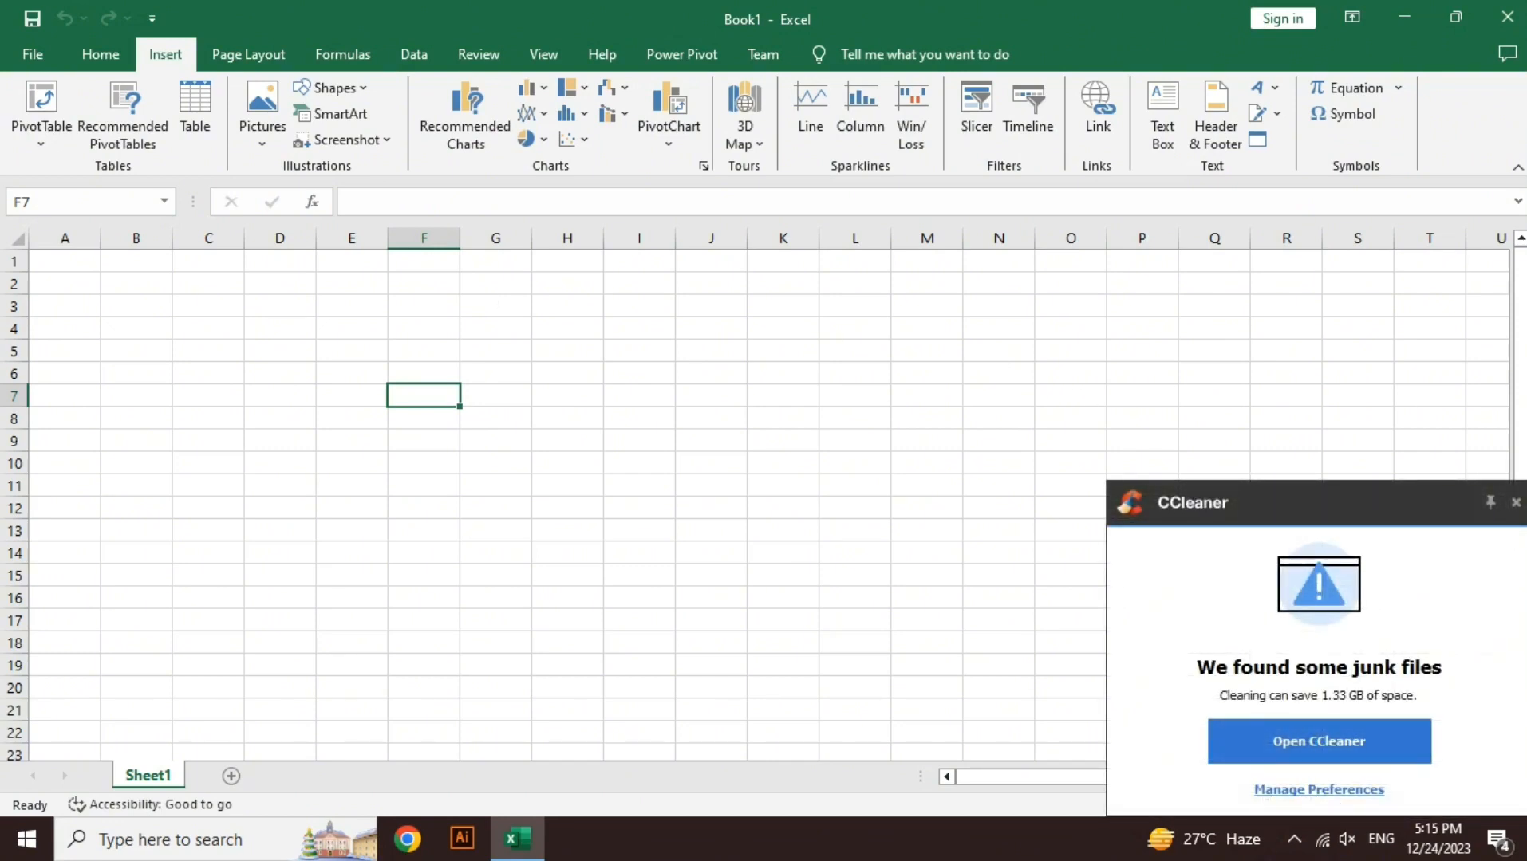
- Dismiss the CCleaner junk-files notification and return to the blank worksheet
{"action": "left_click", "coordinate": [1515, 504]}
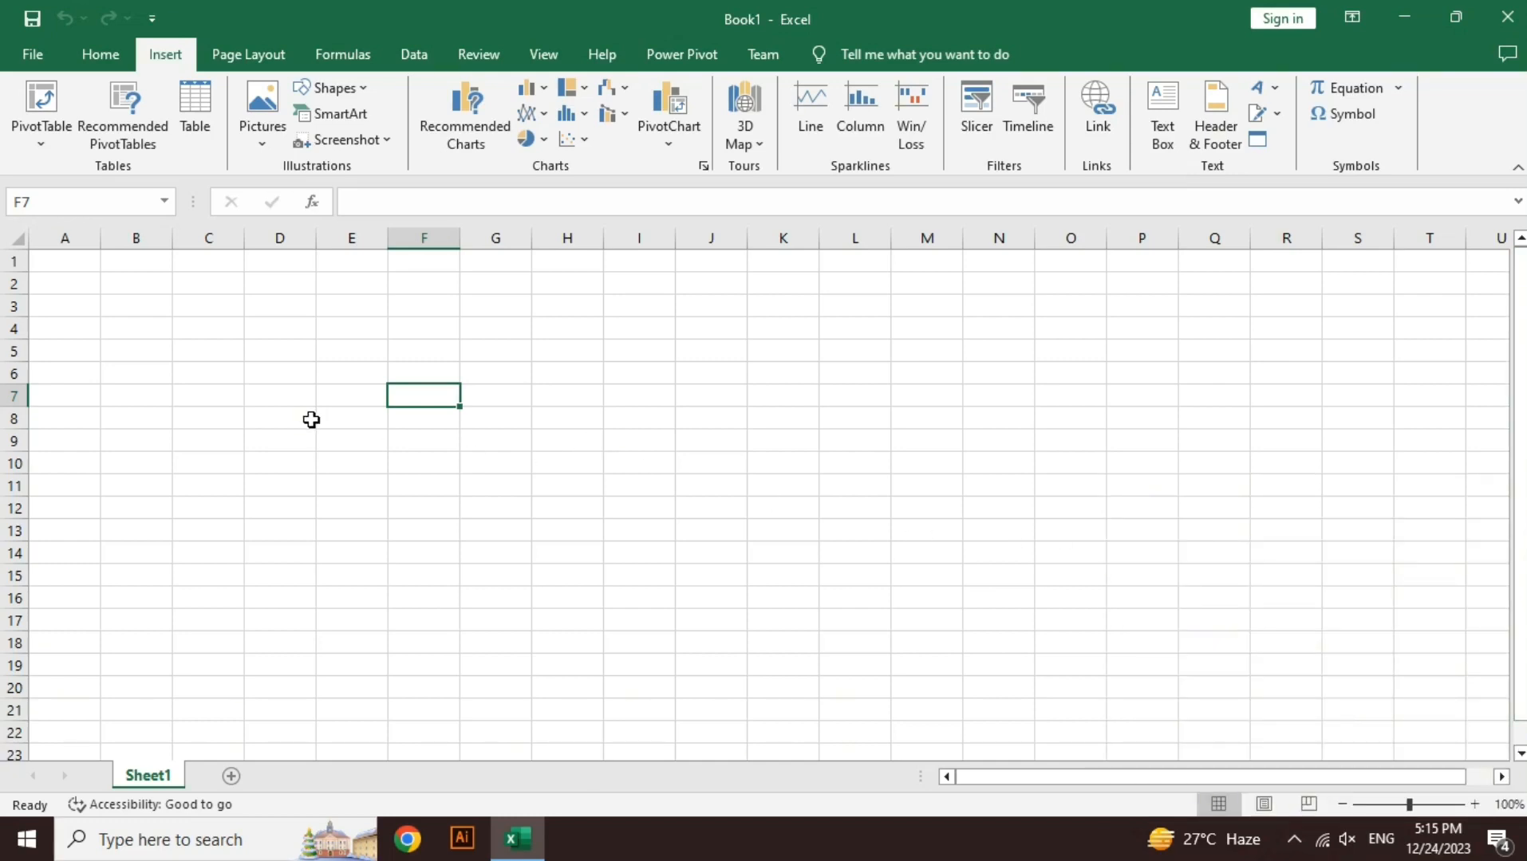
{"action": "left_click", "coordinate": [310, 328]}
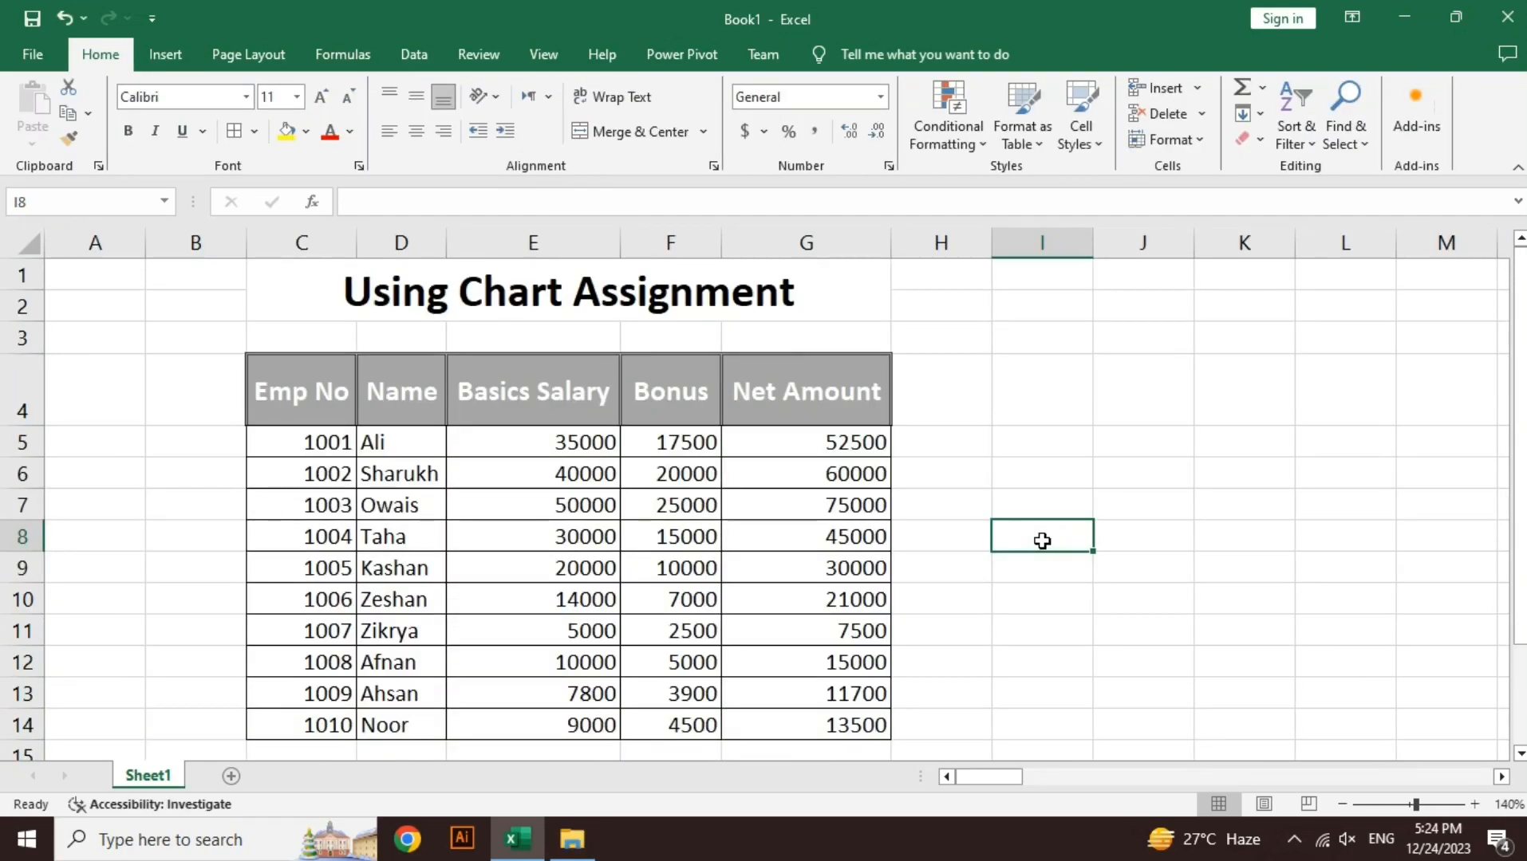
- Select the whole employee salary table including its header row, C4:G14
{"action": "key", "text": "Left"}
{"action": "key", "text": "Up"}
{"action": "key", "text": "Up"}
{"action": "key", "text": "Up"}
{"action": "key", "text": "Up"}
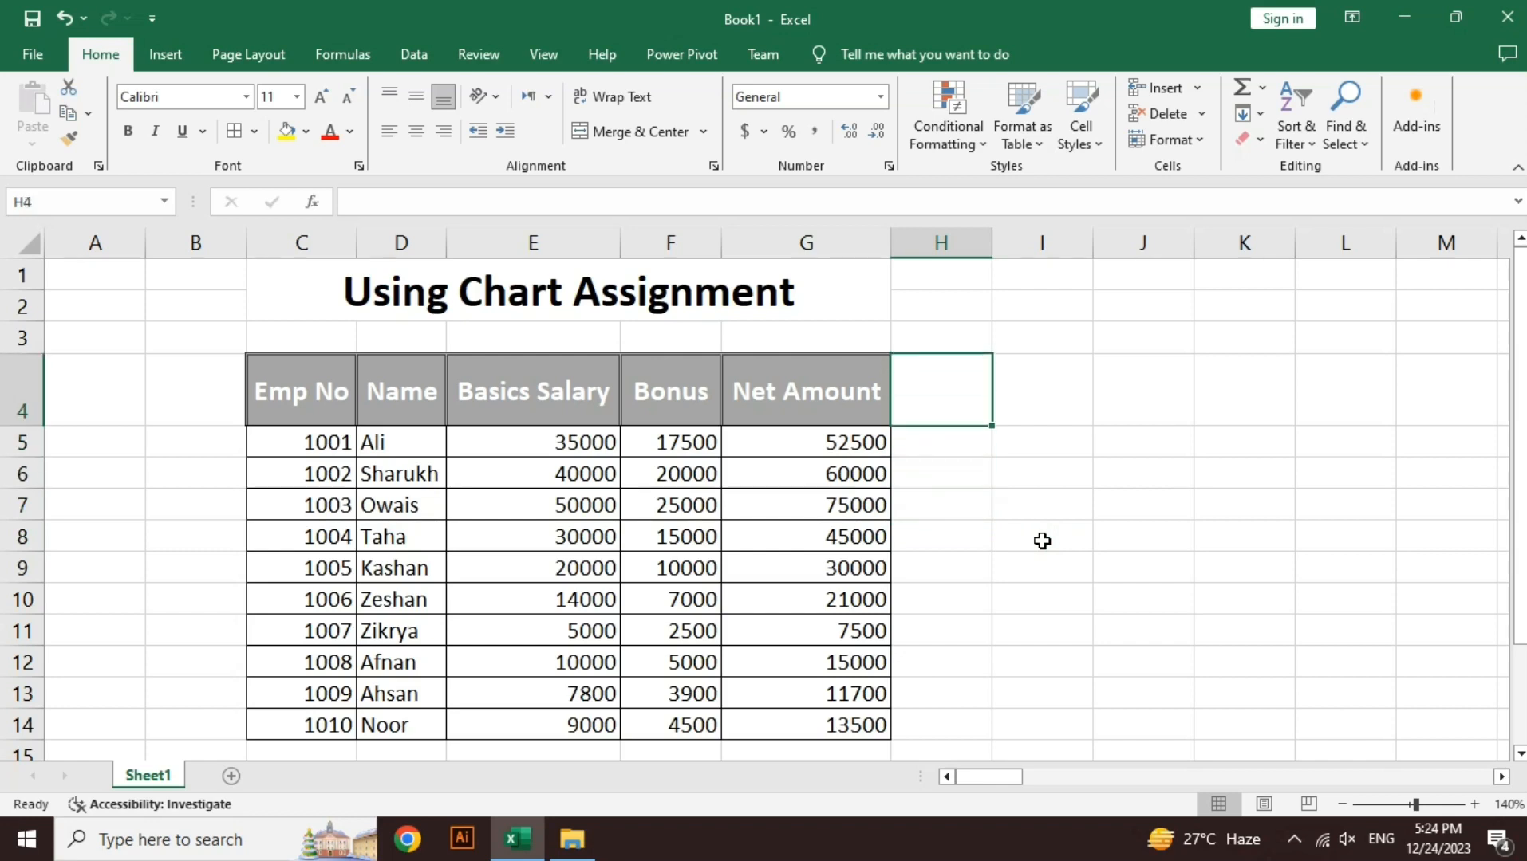
{"action": "key", "text": "Up"}
{"action": "key", "text": "Left"}
{"action": "key", "text": "Left"}
{"action": "key", "text": "Up"}
{"action": "key", "text": "Down"}
{"action": "key", "text": "Down"}
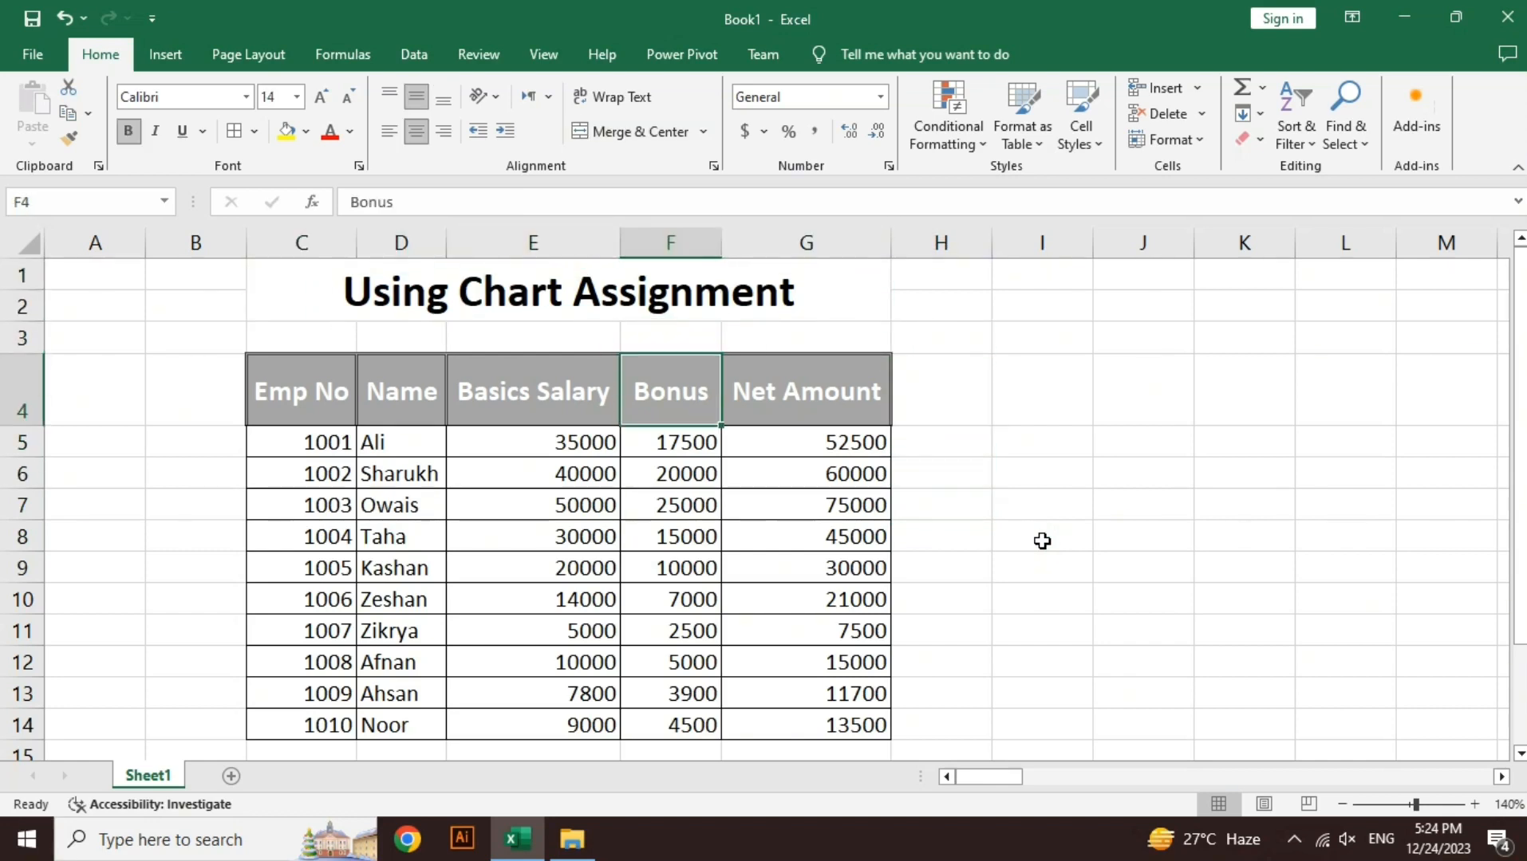
{"action": "key", "text": "Left"}
{"action": "key", "text": "Left"}
{"action": "key", "text": "Left"}
{"action": "key", "text": "Down"}
{"action": "key", "text": "Down"}
{"action": "key", "text": "Up"}
{"action": "key", "text": "Up"}
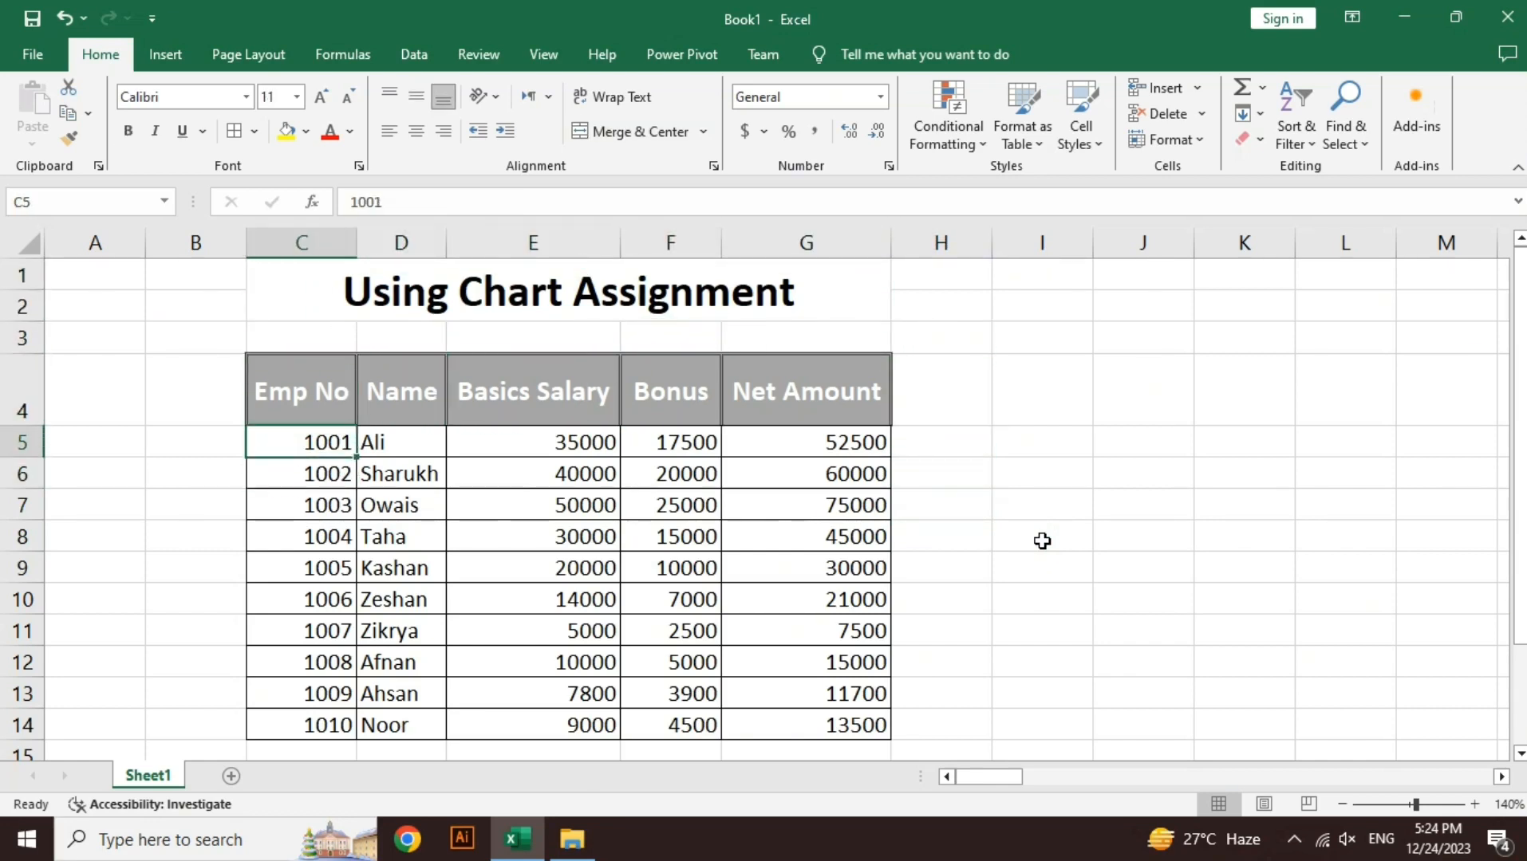
{"action": "key", "text": "shift+Down"}
{"action": "key", "text": "shift+Down"}
{"action": "key", "text": "shift+Down"}
{"action": "key", "text": "shift+Down"}
{"action": "key", "text": "shift+Down"}
{"action": "key", "text": "shift+Down"}
{"action": "key", "text": "shift+Down"}
{"action": "key", "text": "shift+Down"}
{"action": "key", "text": "shift+Down"}
{"action": "key", "text": "shift+Down"}
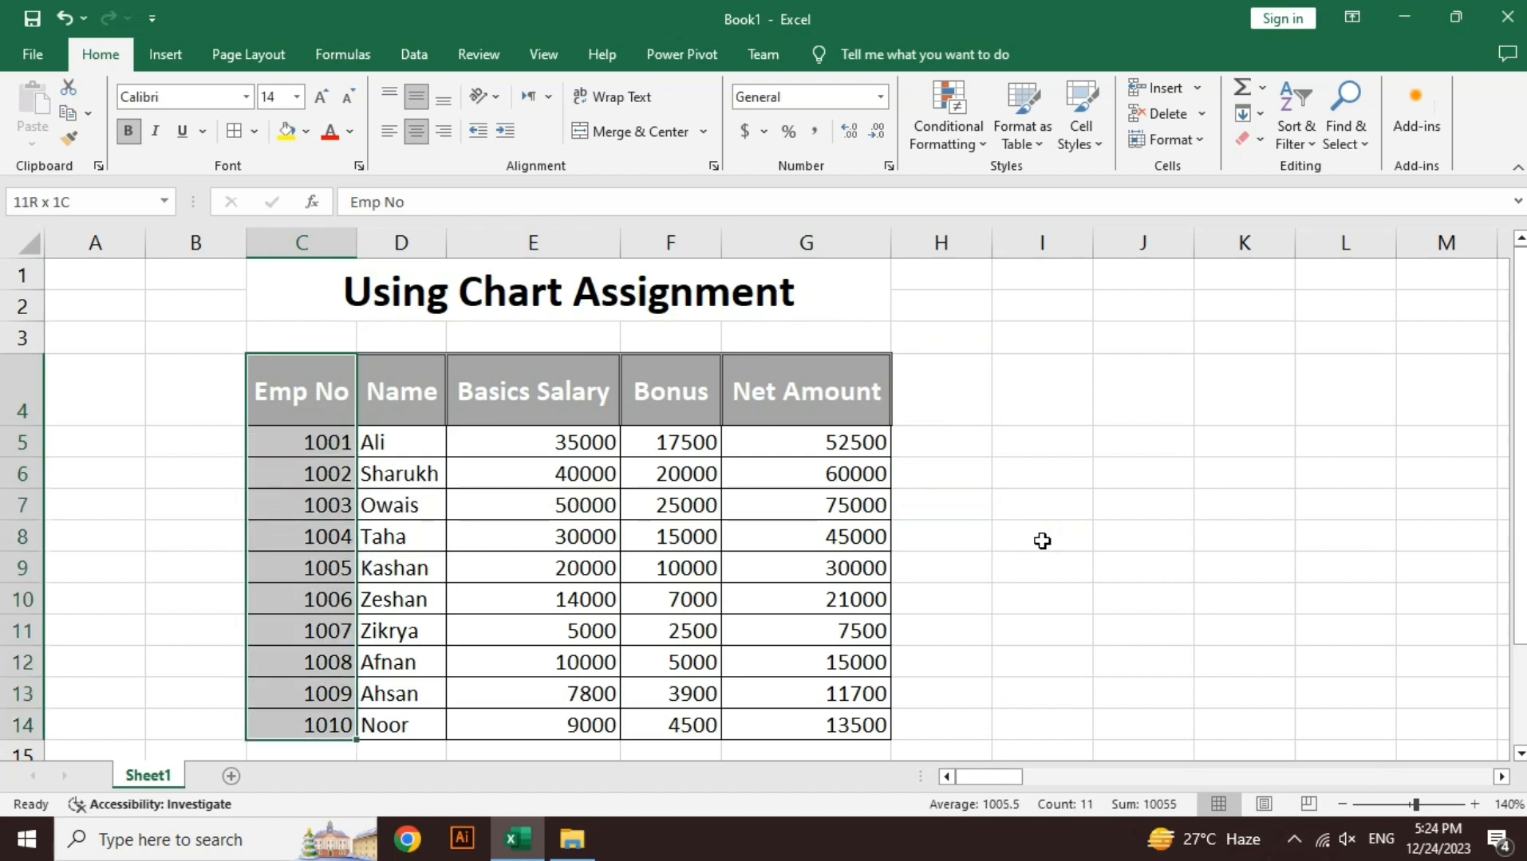
{"action": "key", "text": "ctrl+shift+Right"}
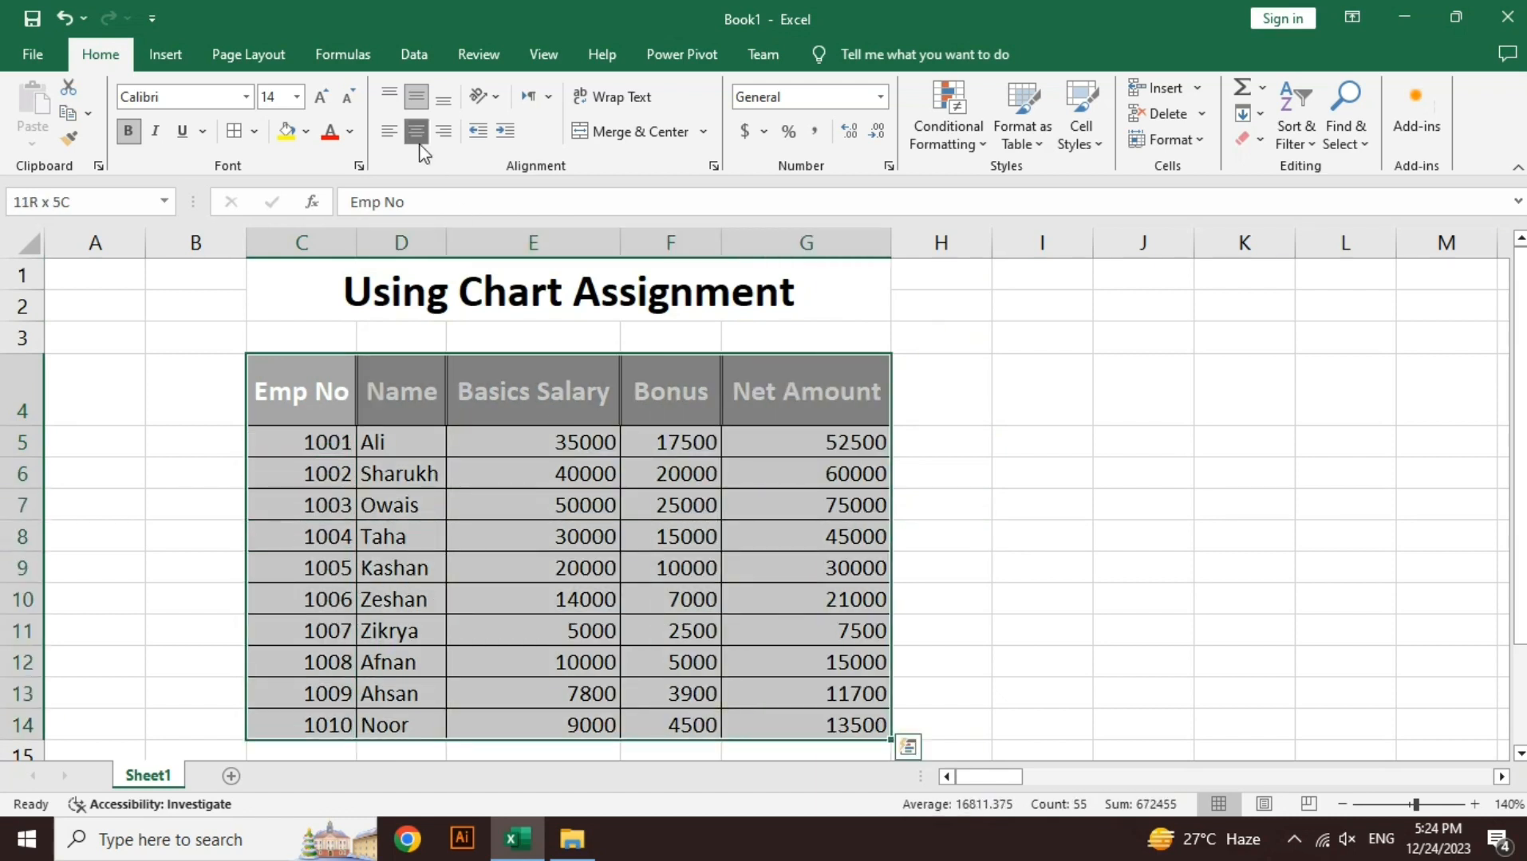
- Open the recommended charts for the selected table and preview the clustered bar, line and stacked bar suggestions
{"action": "left_click", "coordinate": [169, 55]}
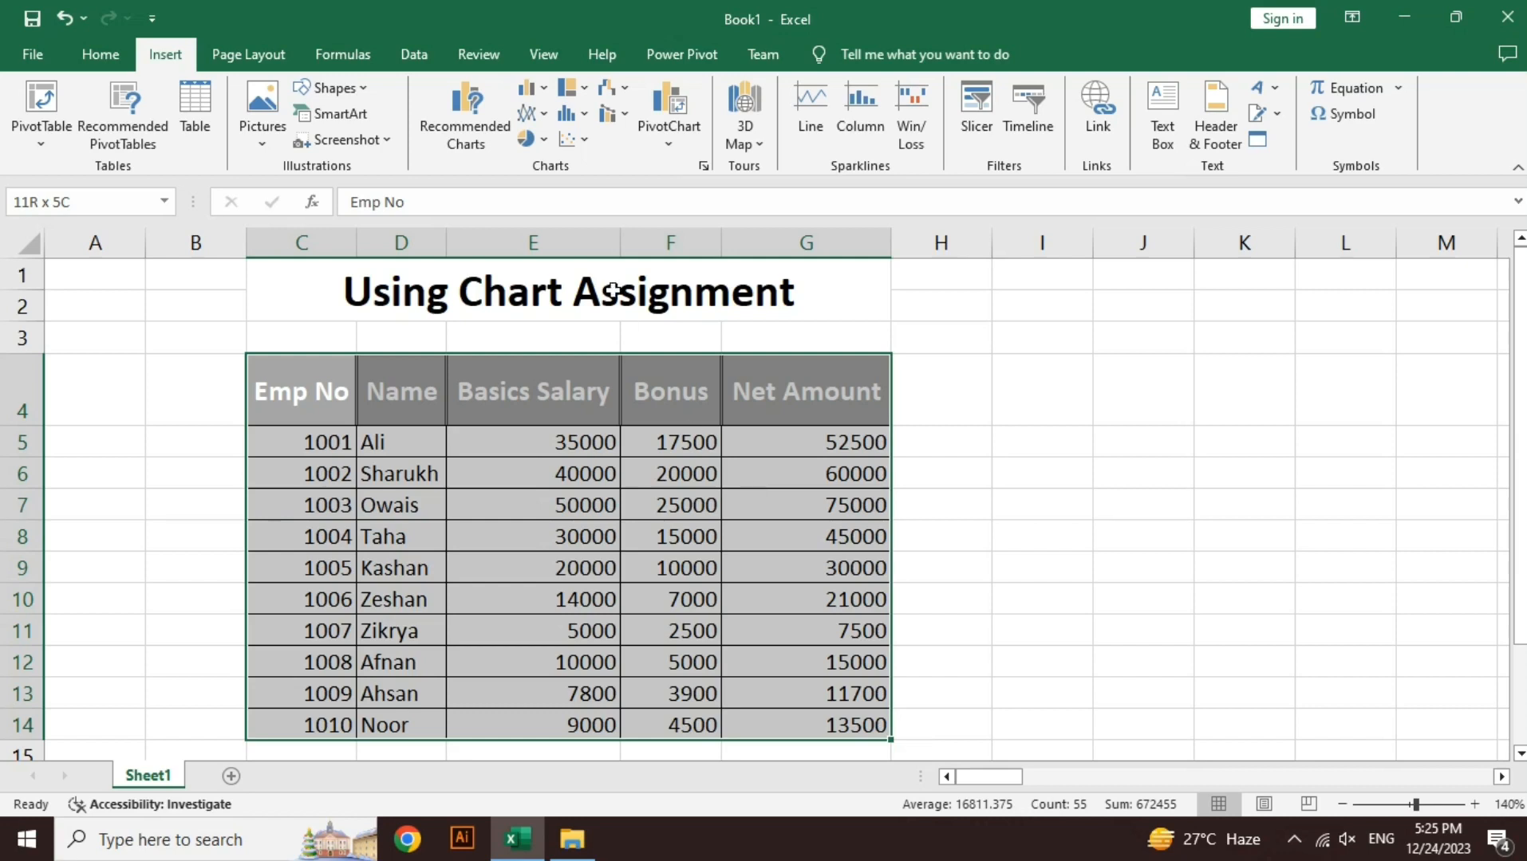
{"action": "left_click", "coordinate": [471, 144]}
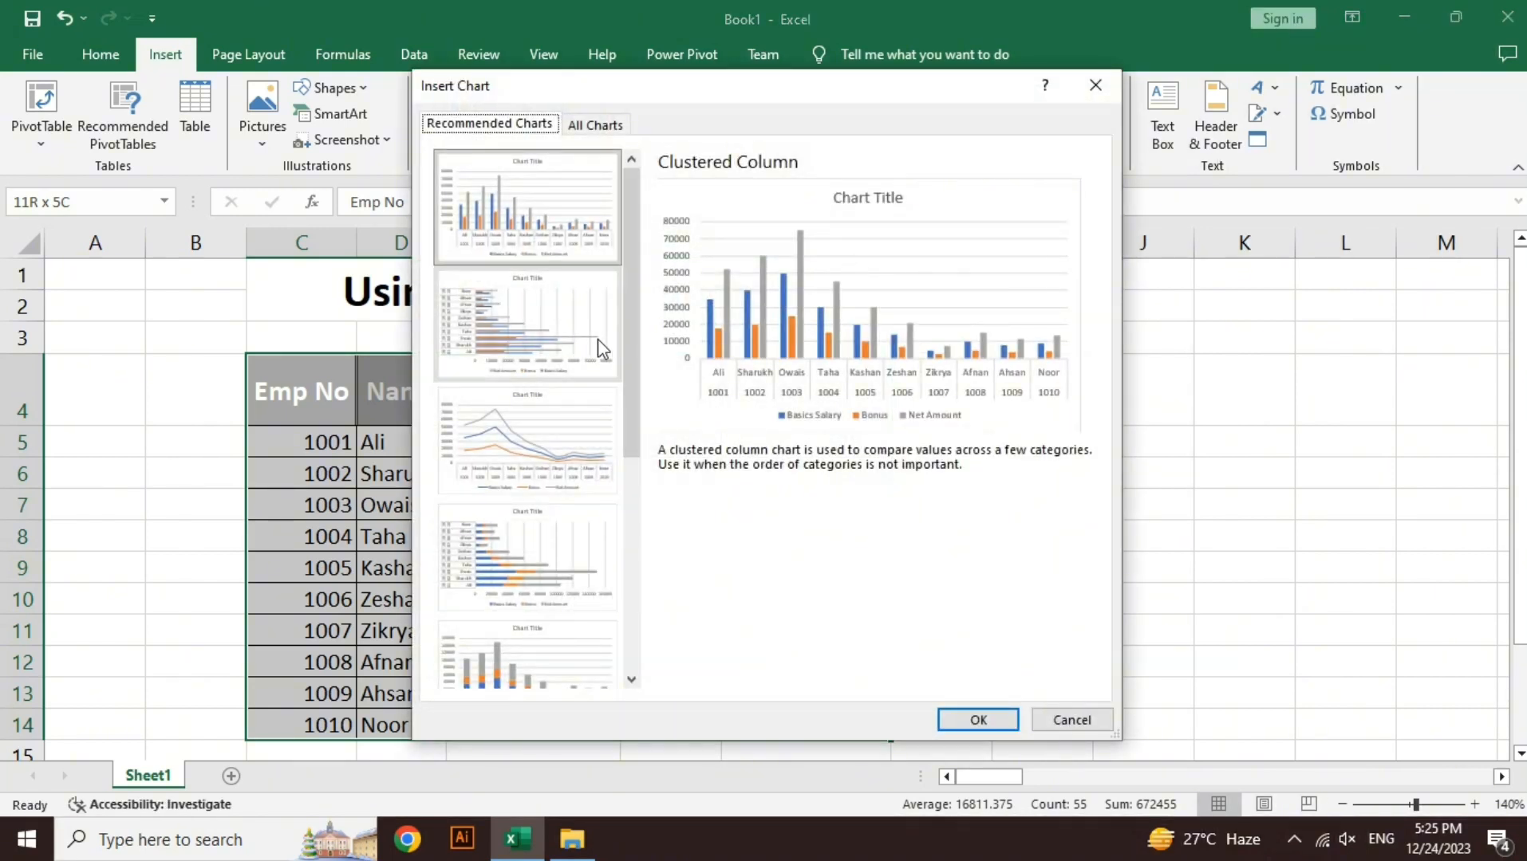
{"action": "left_click", "coordinate": [563, 339]}
{"action": "left_click", "coordinate": [563, 431]}
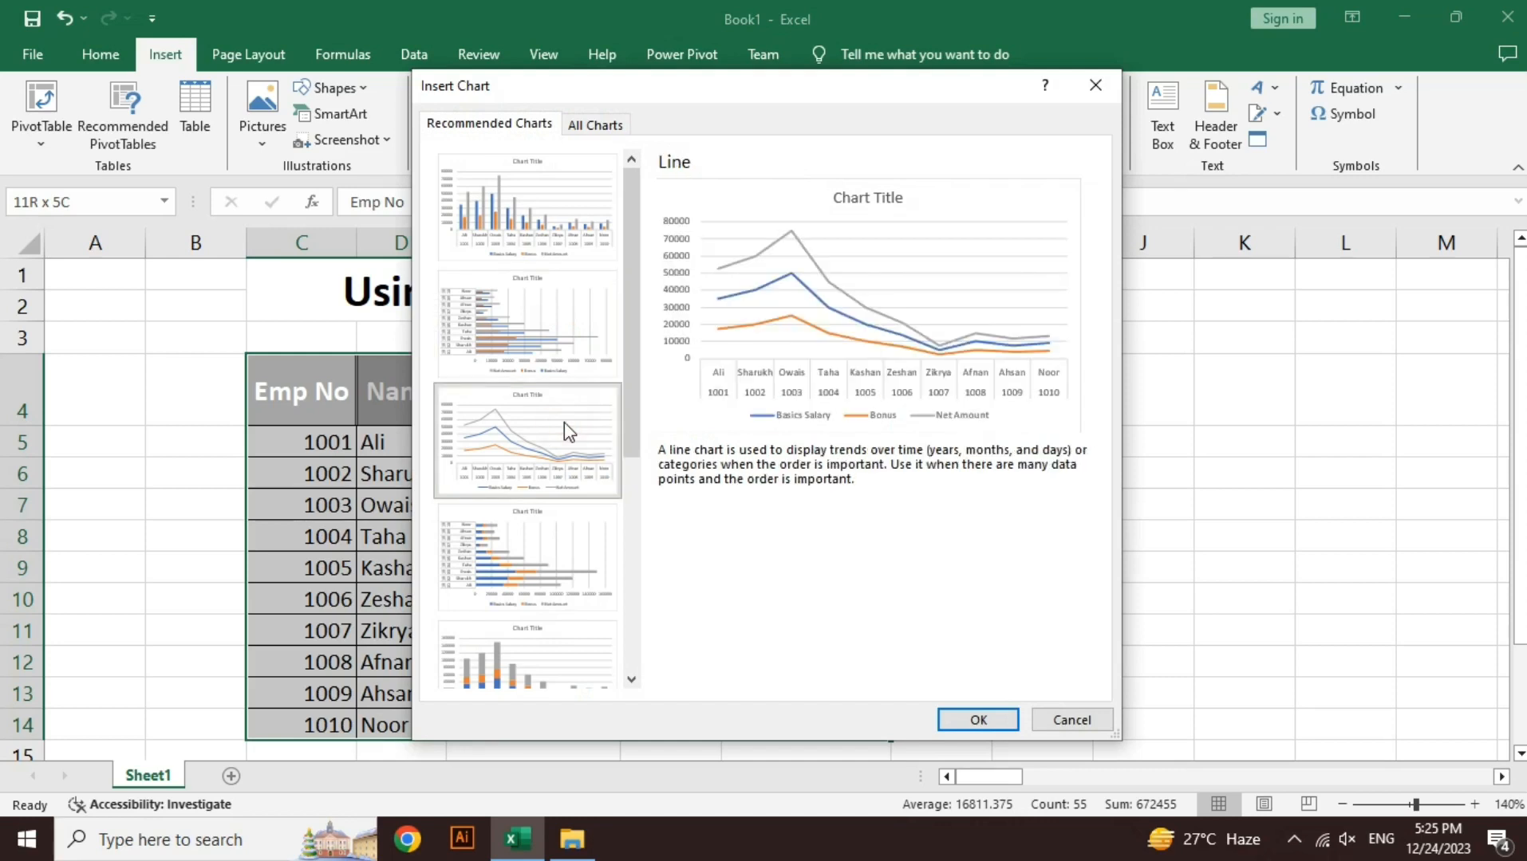
{"action": "left_click", "coordinate": [564, 588]}
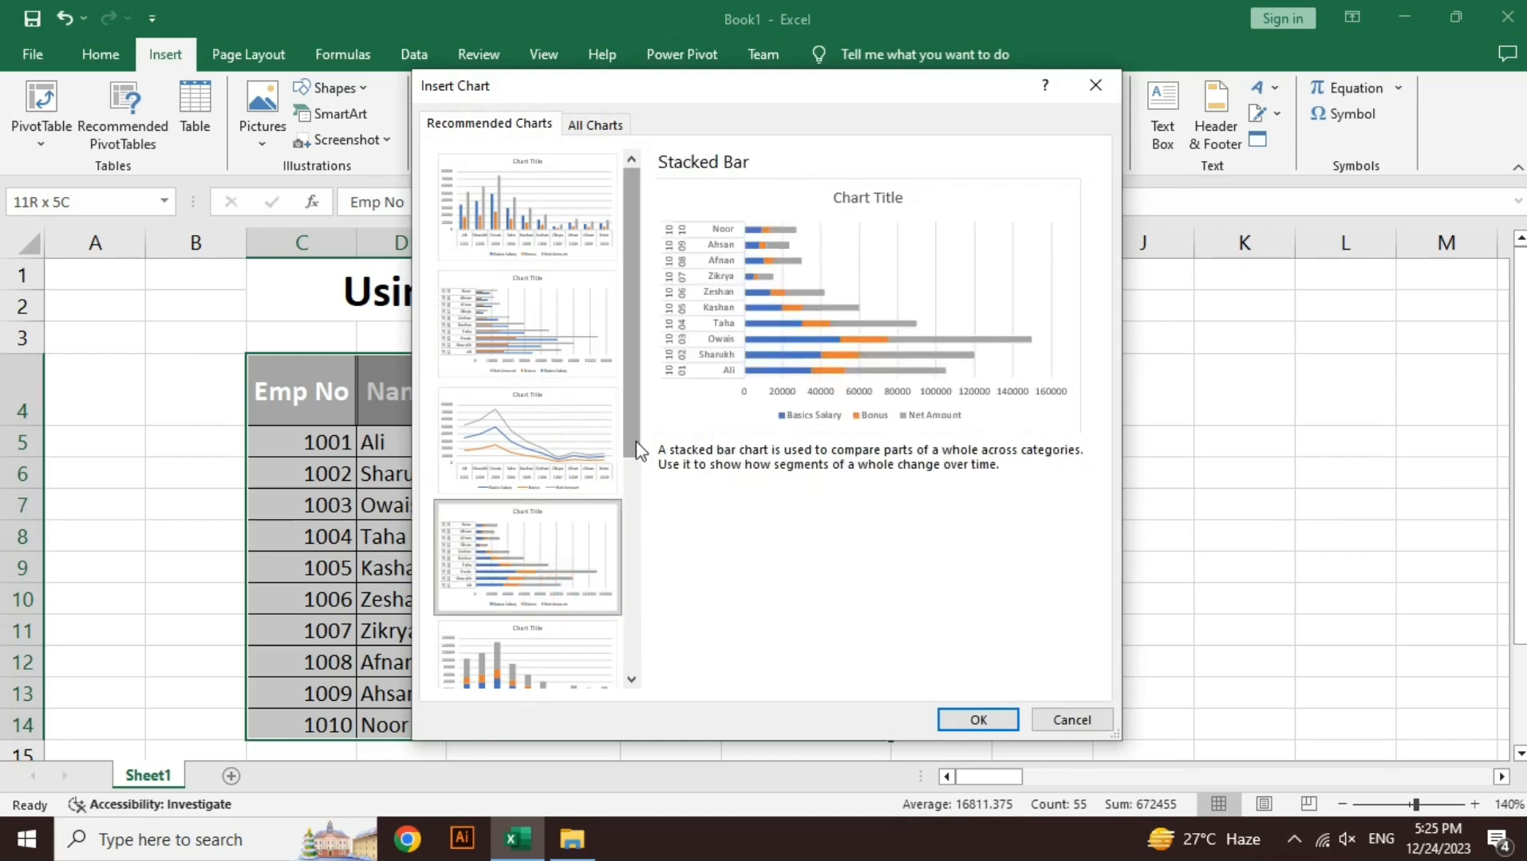
{"action": "left_click_drag", "start_coordinate": [634, 444], "coordinate": [630, 678]}
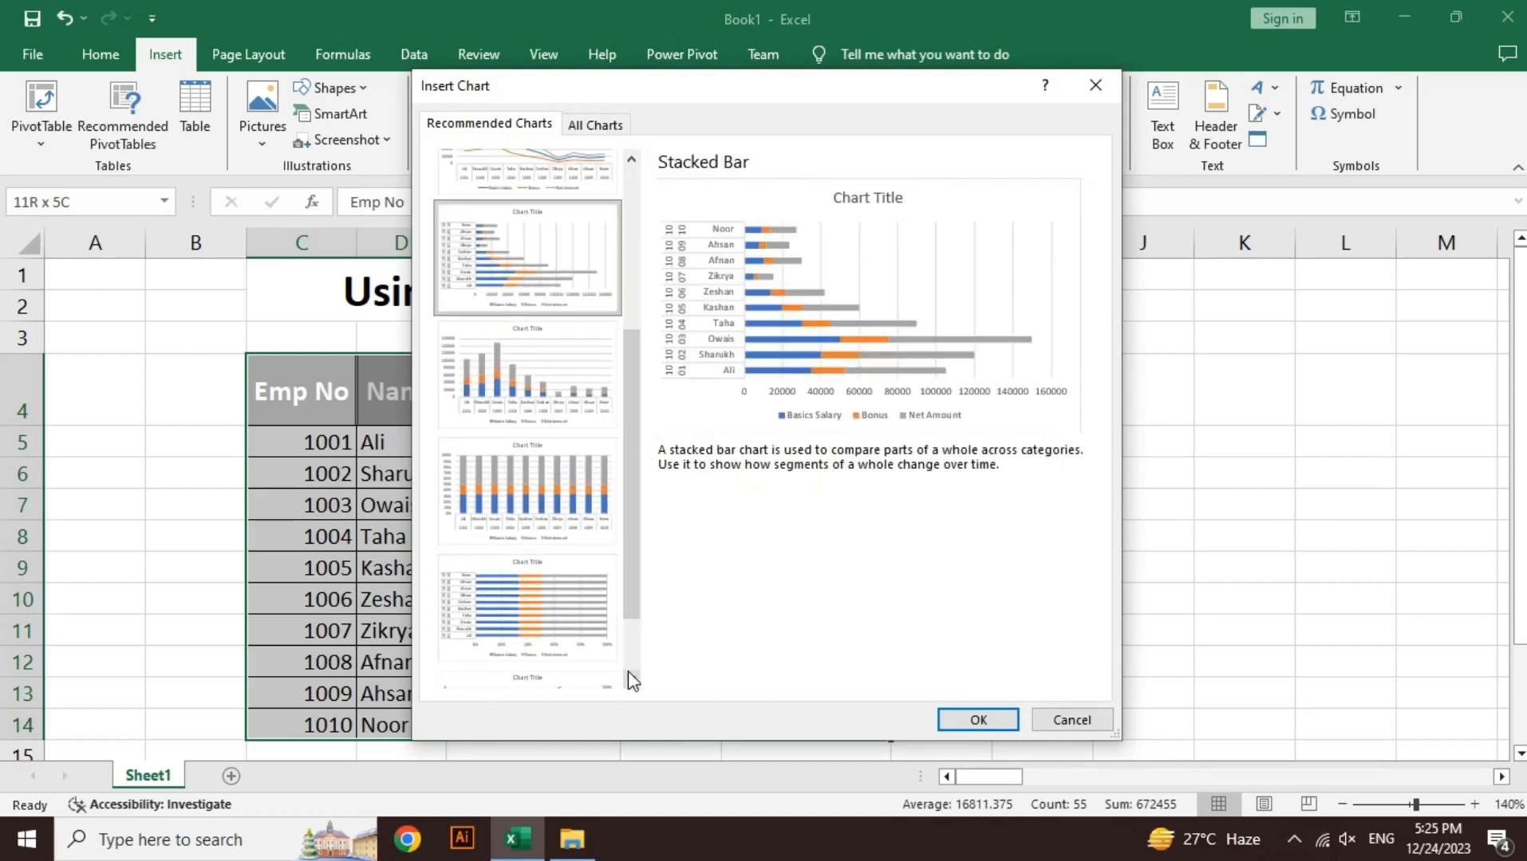
- Browse all chart types, previewing the line chart and the clustered, stacked, 100% stacked and 3-D clustered column variants
{"action": "left_click", "coordinate": [603, 126]}
{"action": "left_click_drag", "start_coordinate": [611, 86], "coordinate": [880, 220]}
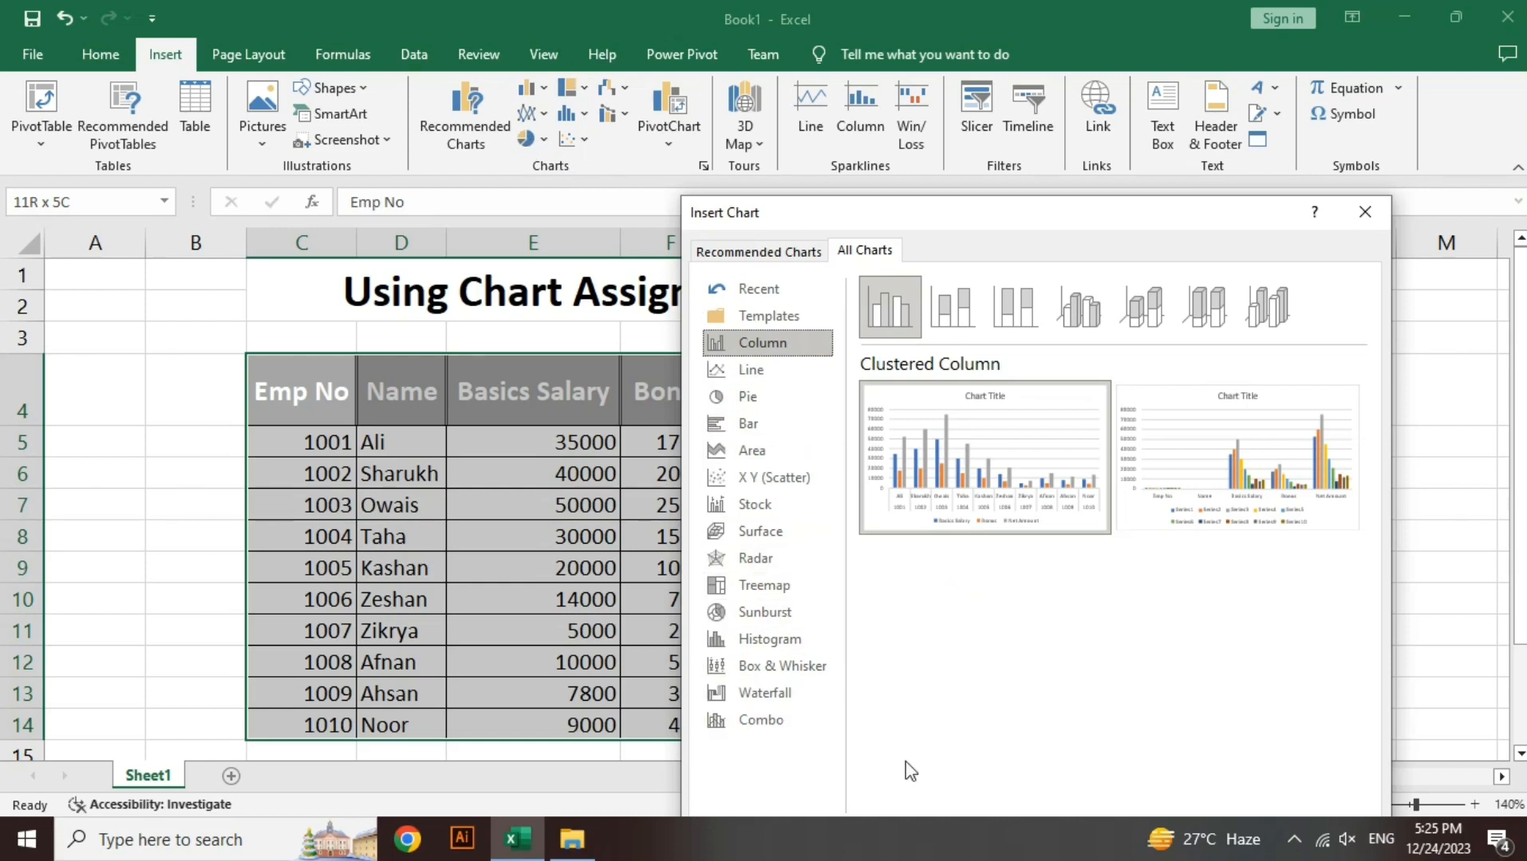
{"action": "mouse_move", "coordinate": [1234, 464]}
{"action": "left_click", "coordinate": [810, 378]}
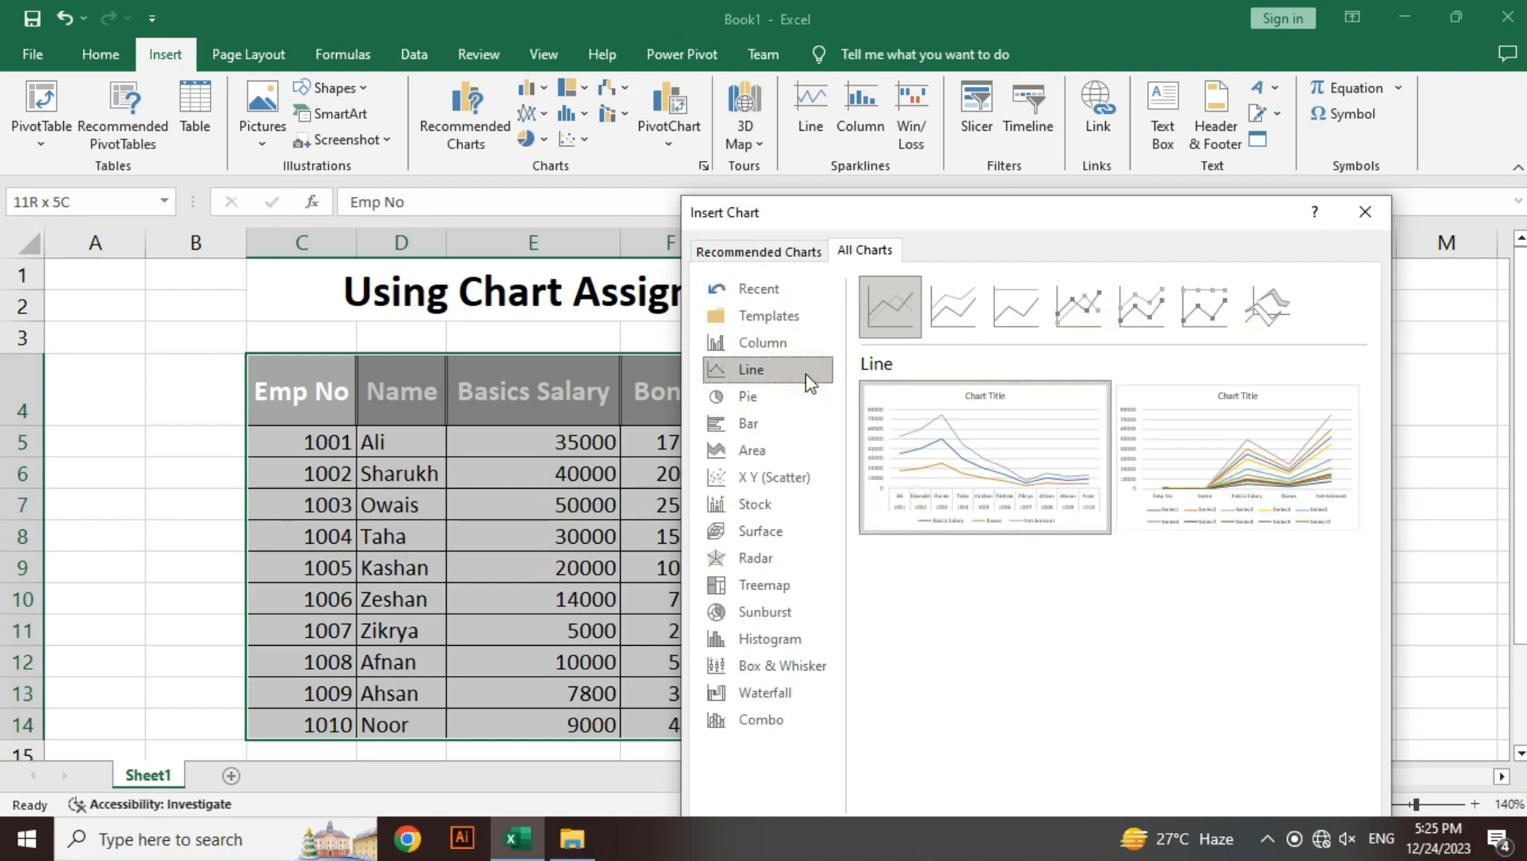
{"action": "left_click", "coordinate": [790, 348]}
{"action": "mouse_move", "coordinate": [1017, 477]}
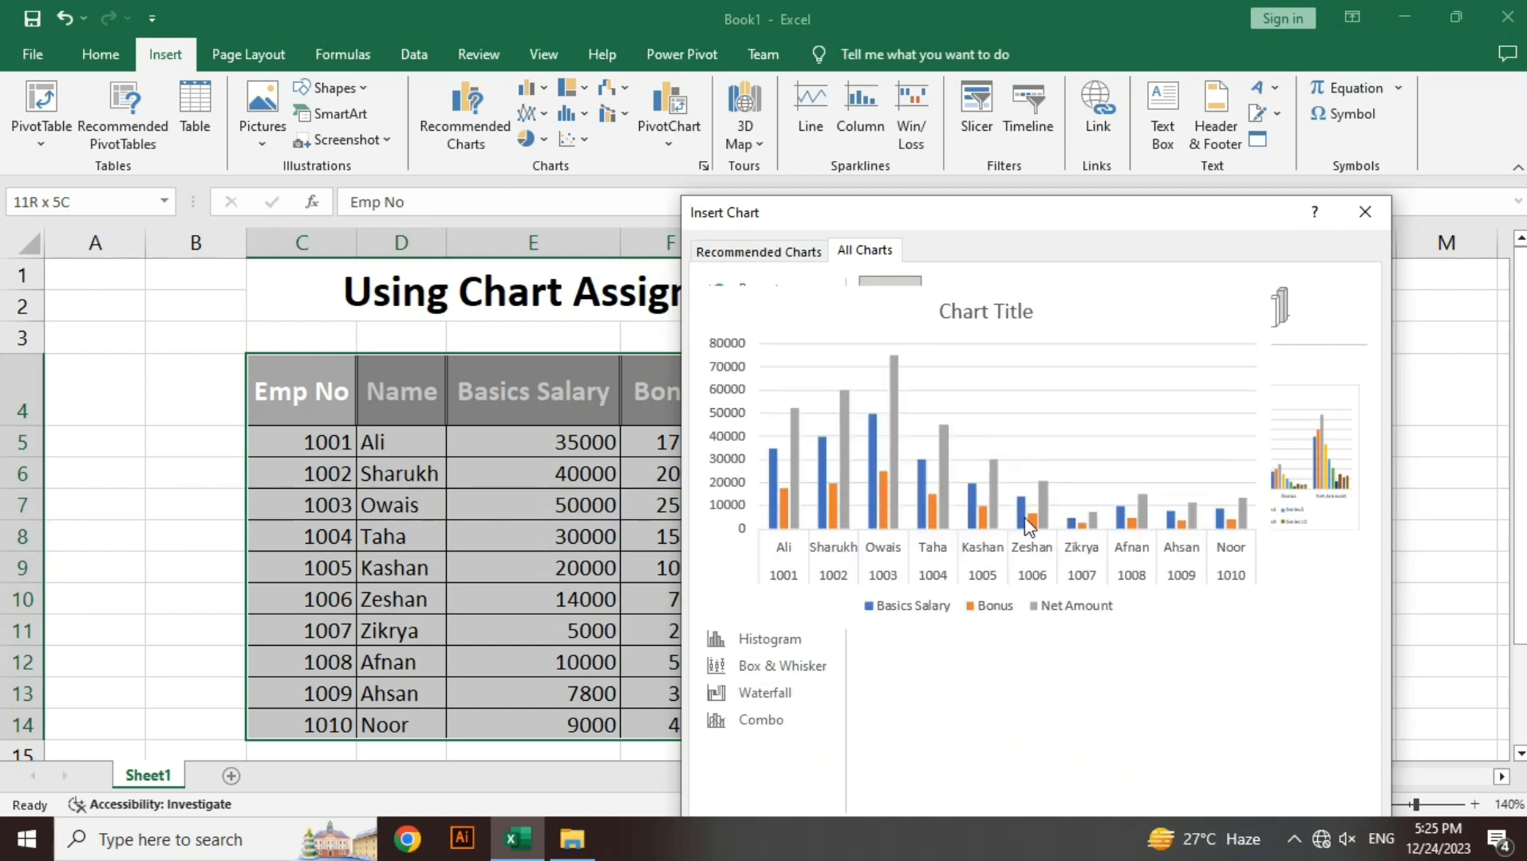
{"action": "left_click_drag", "start_coordinate": [1089, 213], "coordinate": [1082, 140]}
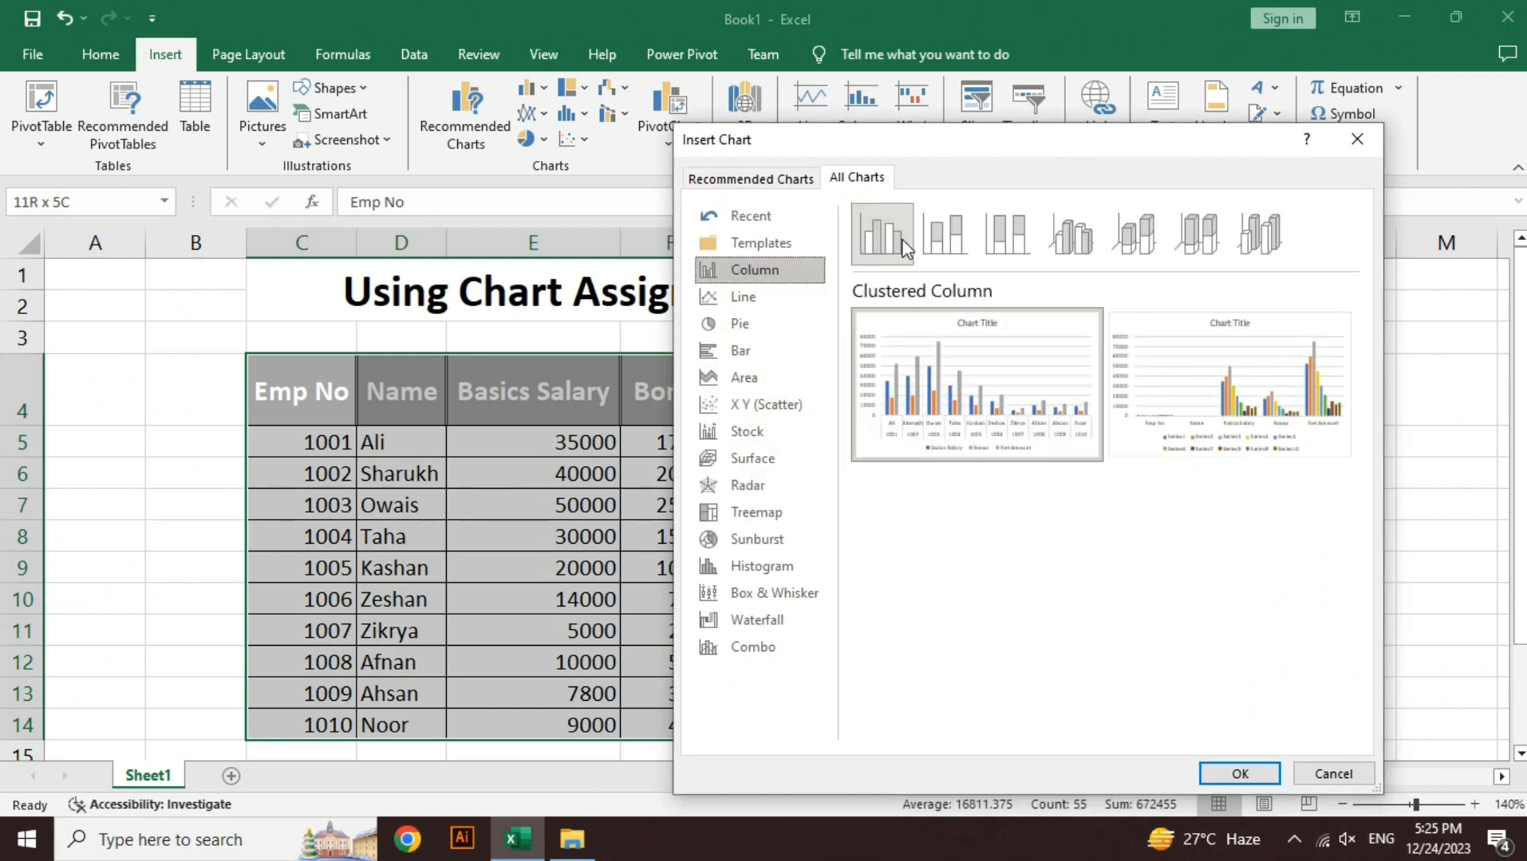
{"action": "left_click", "coordinate": [944, 234]}
{"action": "left_click", "coordinate": [1007, 236]}
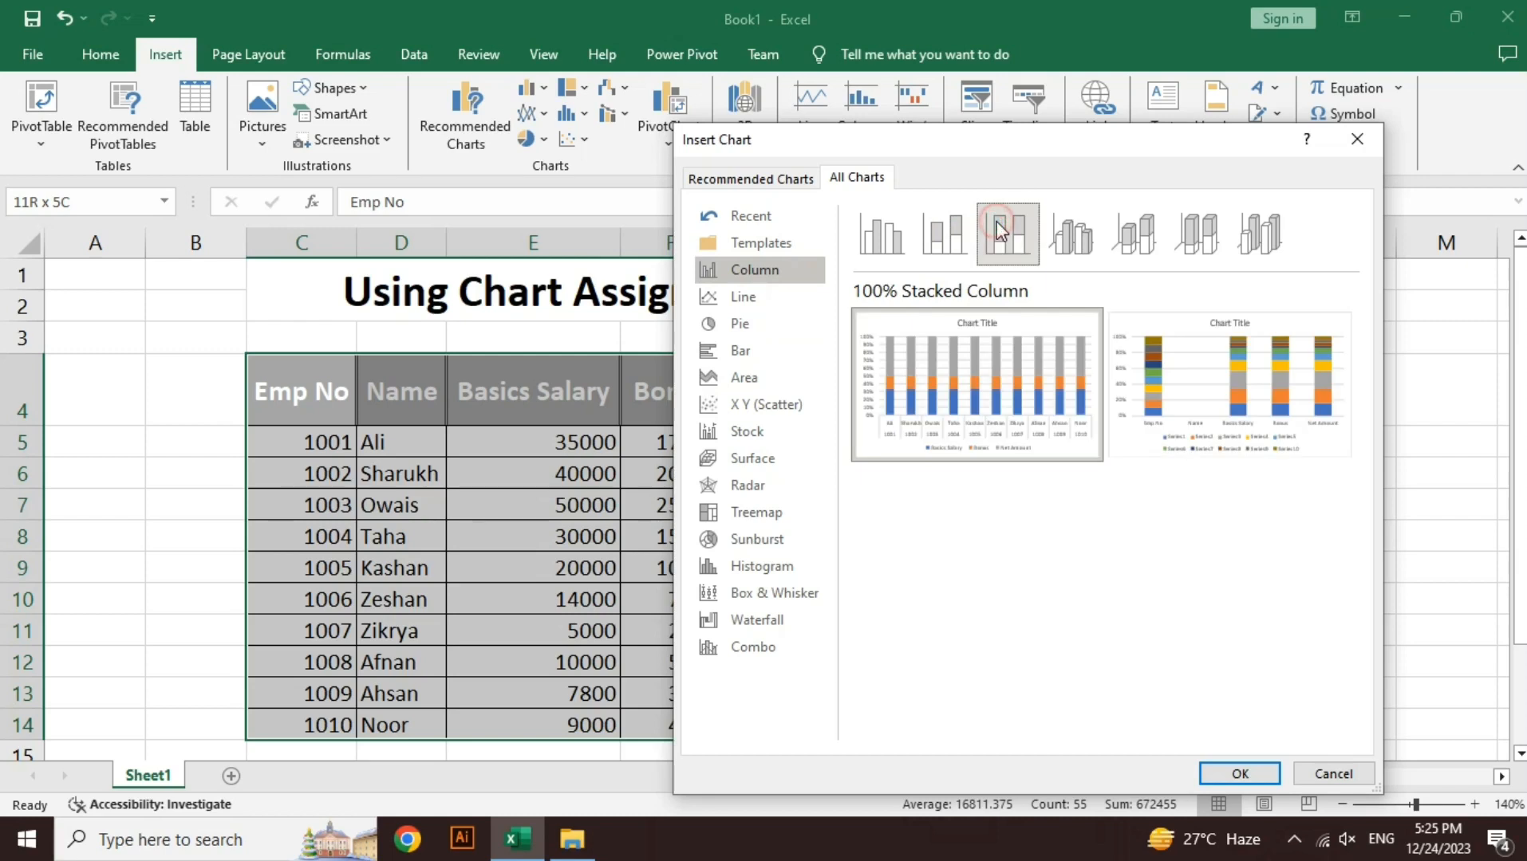
{"action": "left_click", "coordinate": [1069, 238]}
{"action": "mouse_move", "coordinate": [1034, 349]}
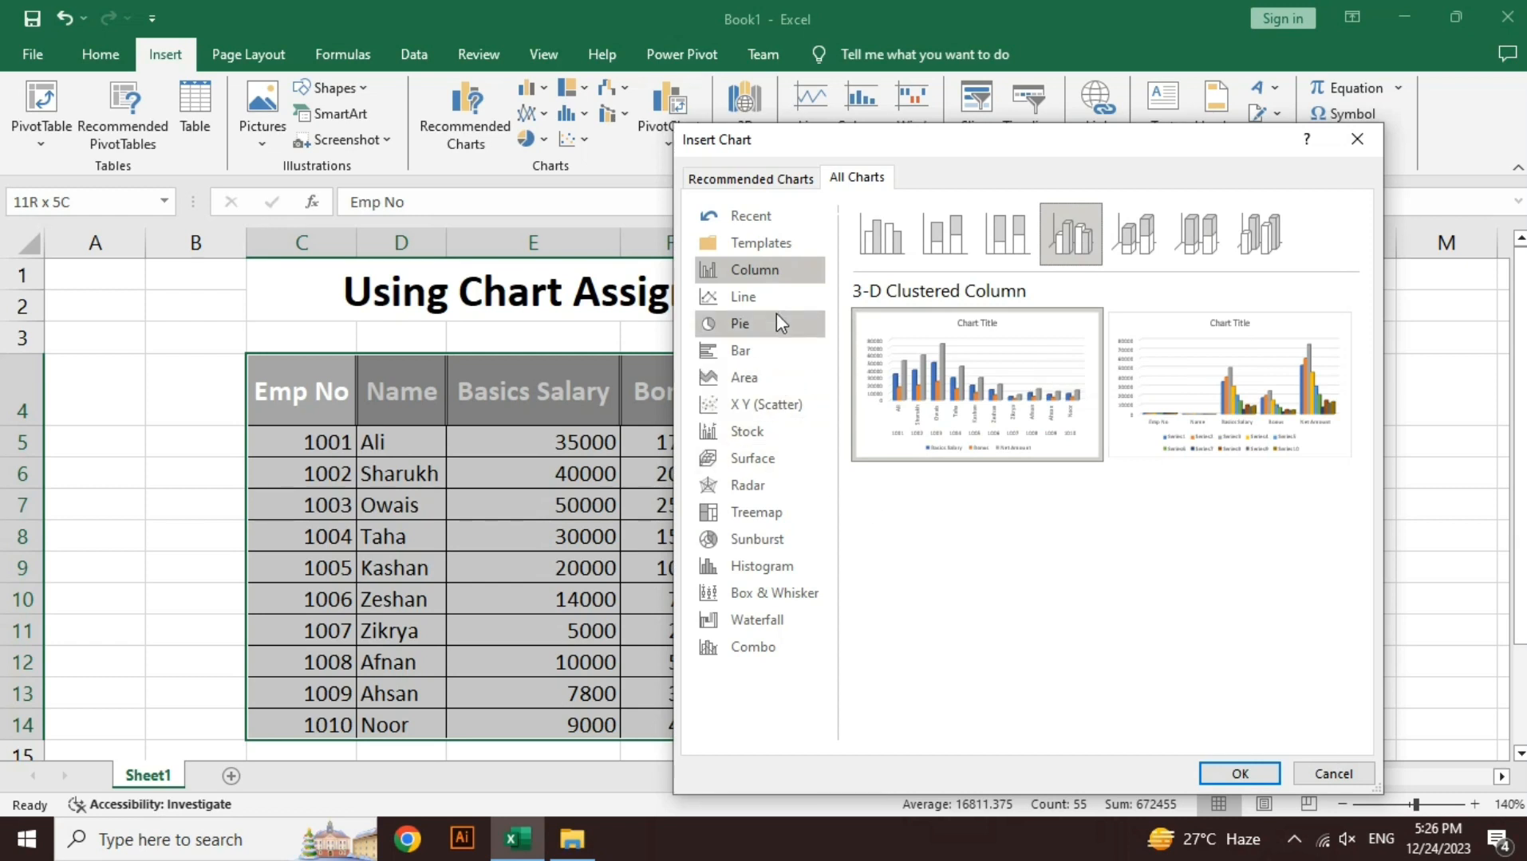
- Preview the pie chart variants: 3-D Pie, Pie of Pie, Bar of Pie and Doughnut
{"action": "left_click", "coordinate": [776, 322]}
{"action": "left_click", "coordinate": [945, 241]}
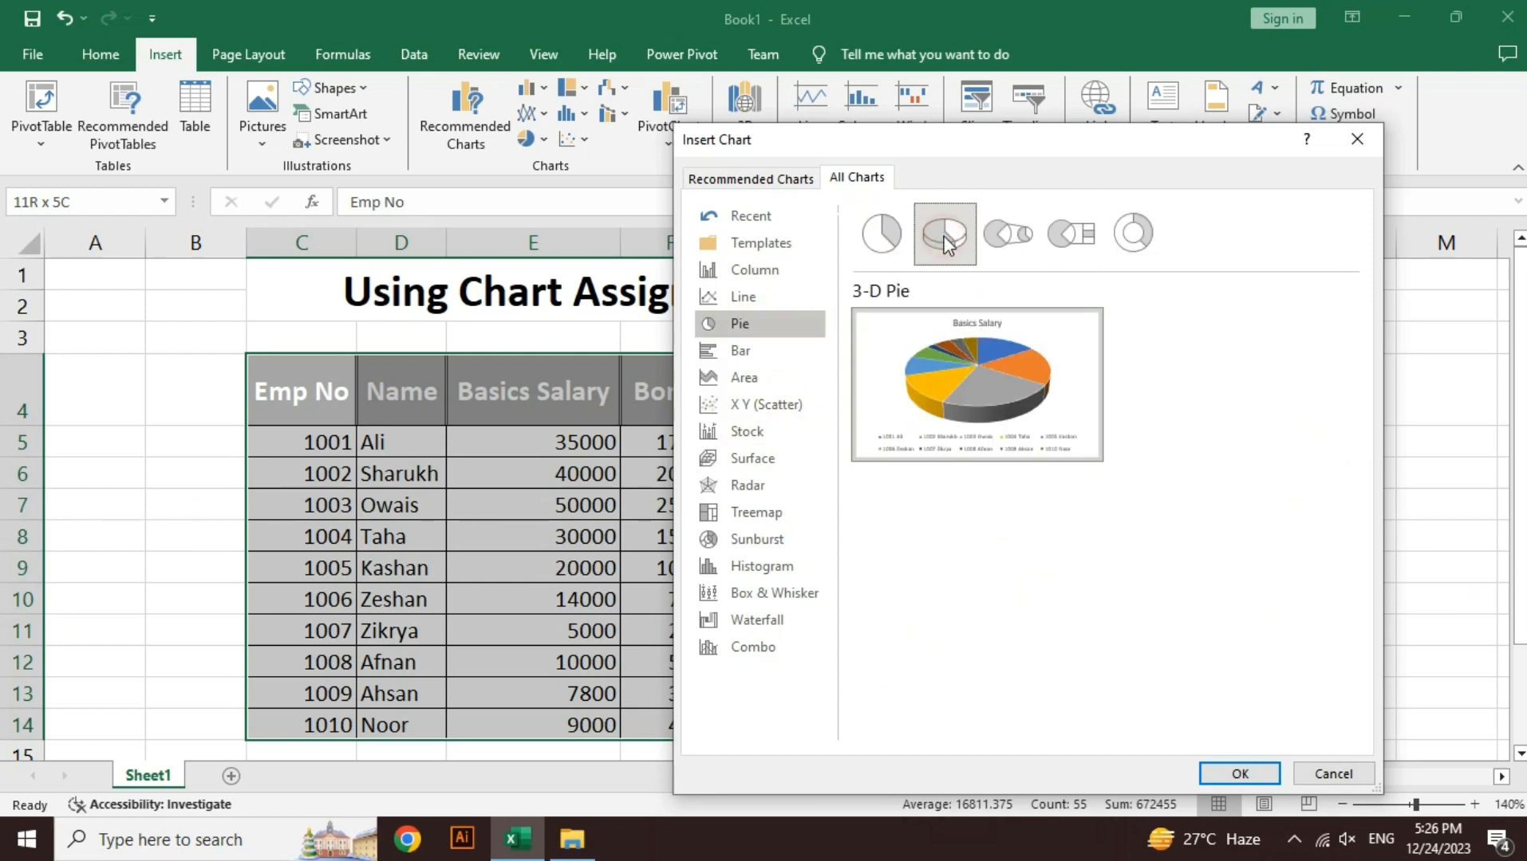
{"action": "left_click", "coordinate": [1009, 233]}
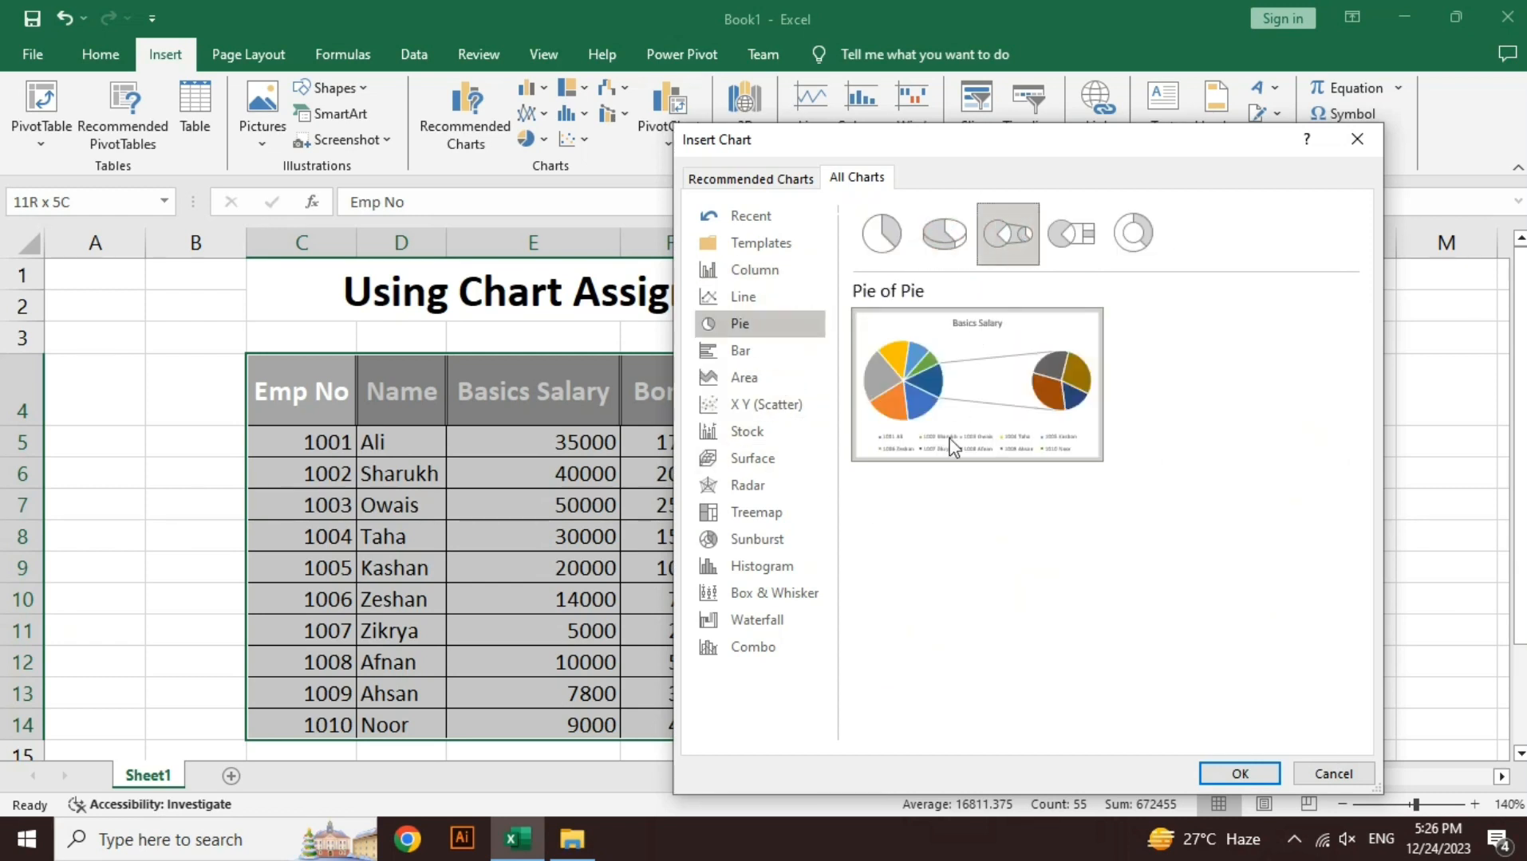
{"action": "mouse_move", "coordinate": [1010, 444]}
{"action": "left_click", "coordinate": [1071, 234]}
{"action": "mouse_move", "coordinate": [1023, 396]}
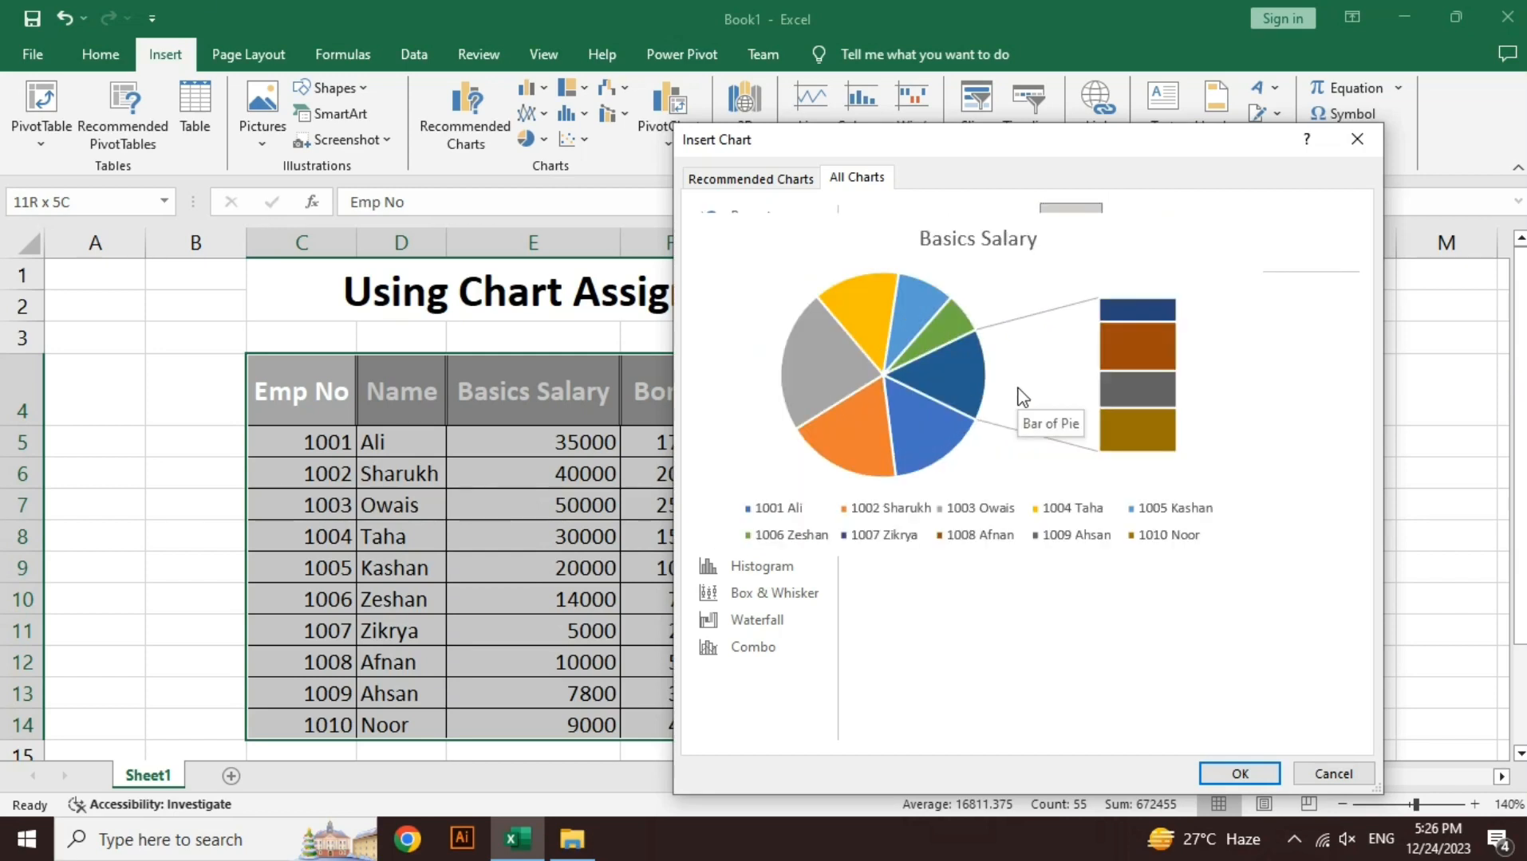
{"action": "left_click", "coordinate": [1133, 232]}
{"action": "mouse_move", "coordinate": [968, 396]}
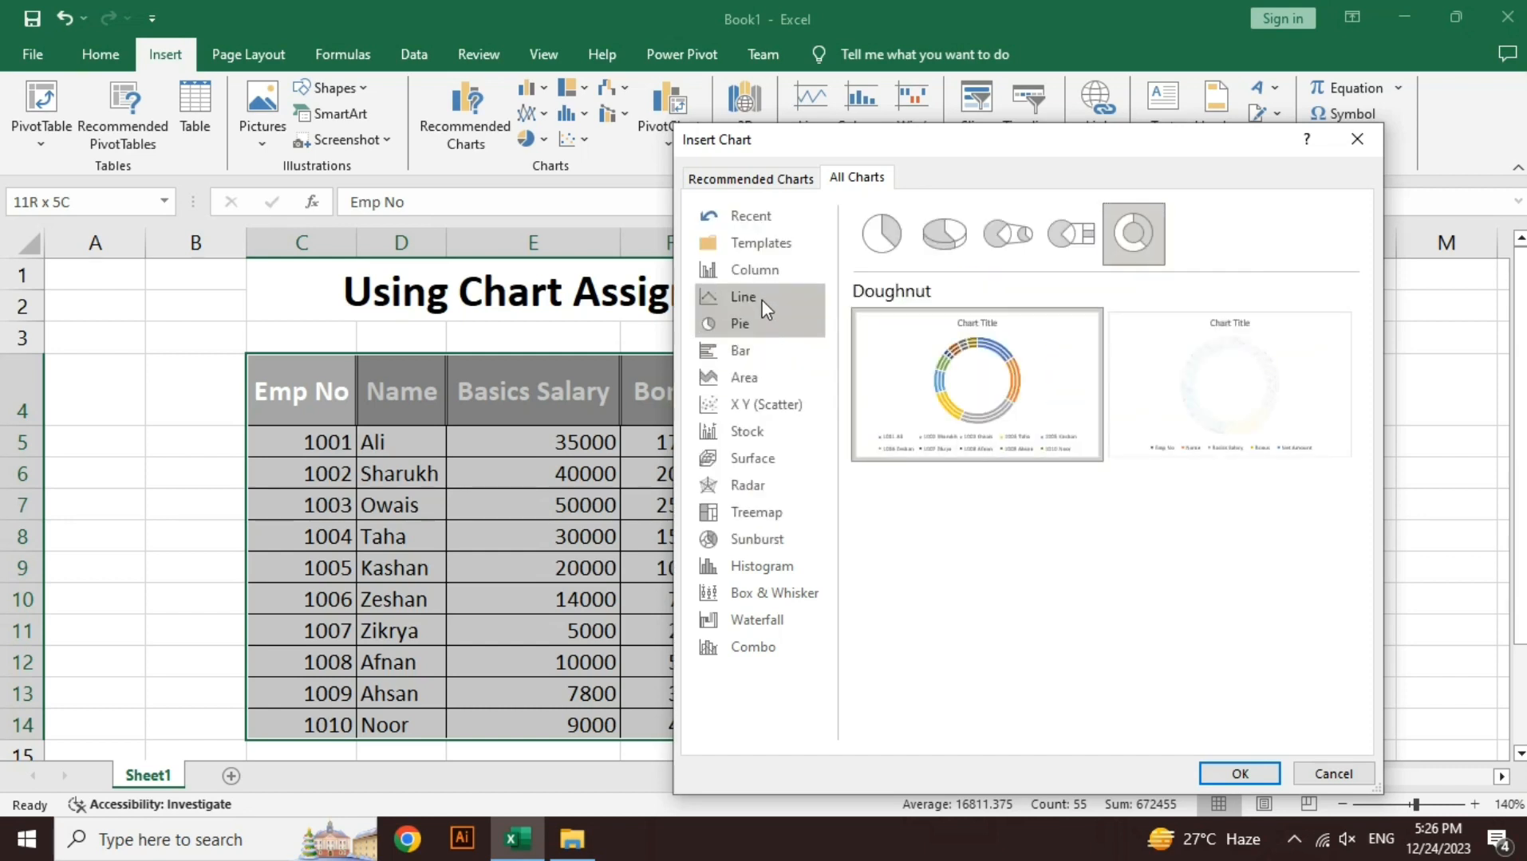
- Insert a 3-D Clustered Column chart of the selected table, with the employees along the category axis
{"action": "left_click", "coordinate": [762, 275]}
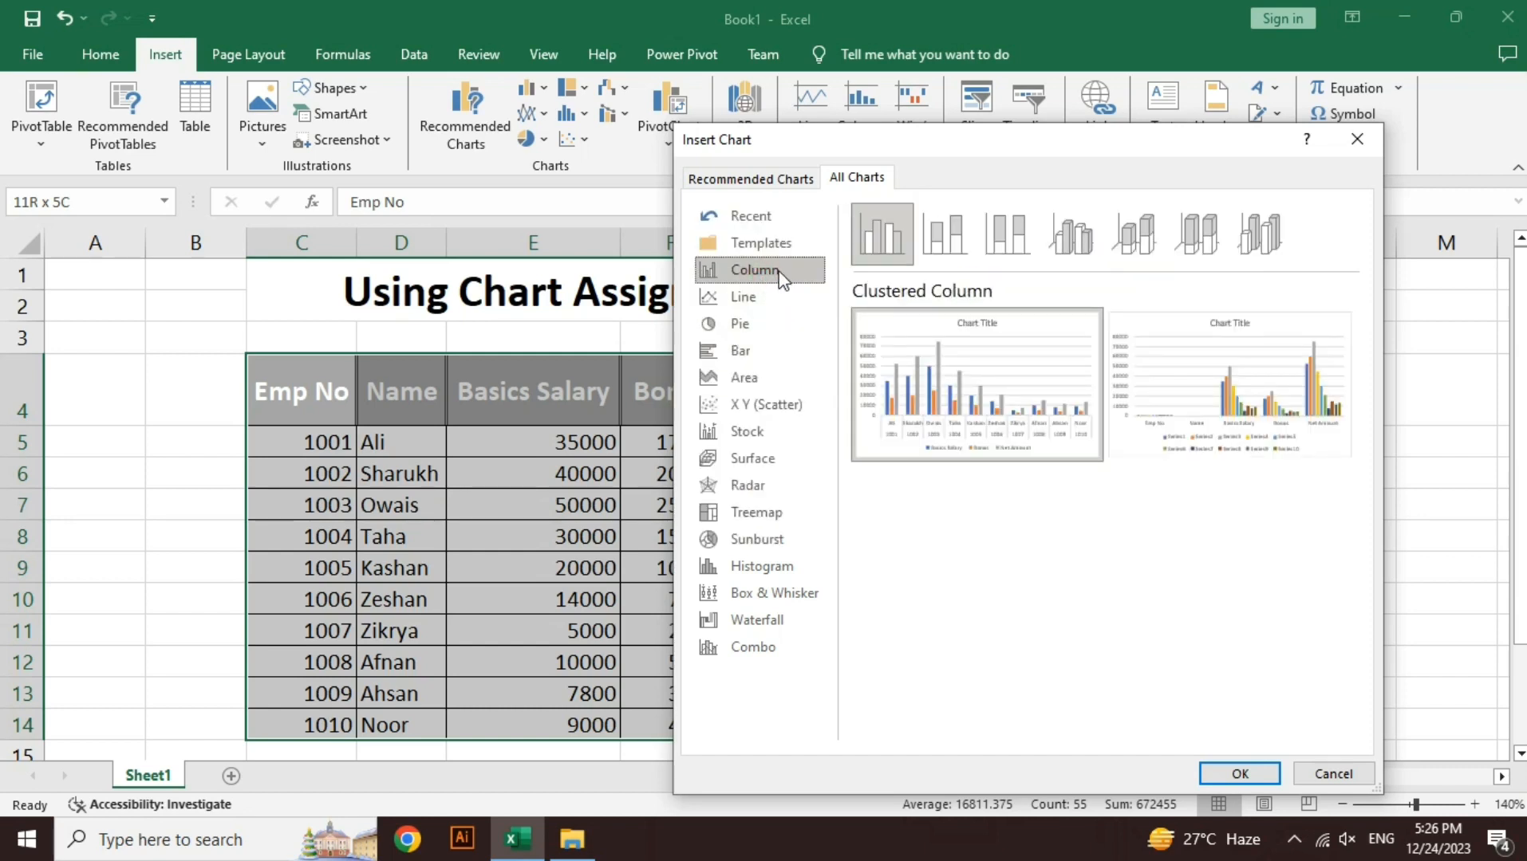
{"action": "left_click", "coordinate": [1067, 236]}
{"action": "mouse_move", "coordinate": [1002, 368]}
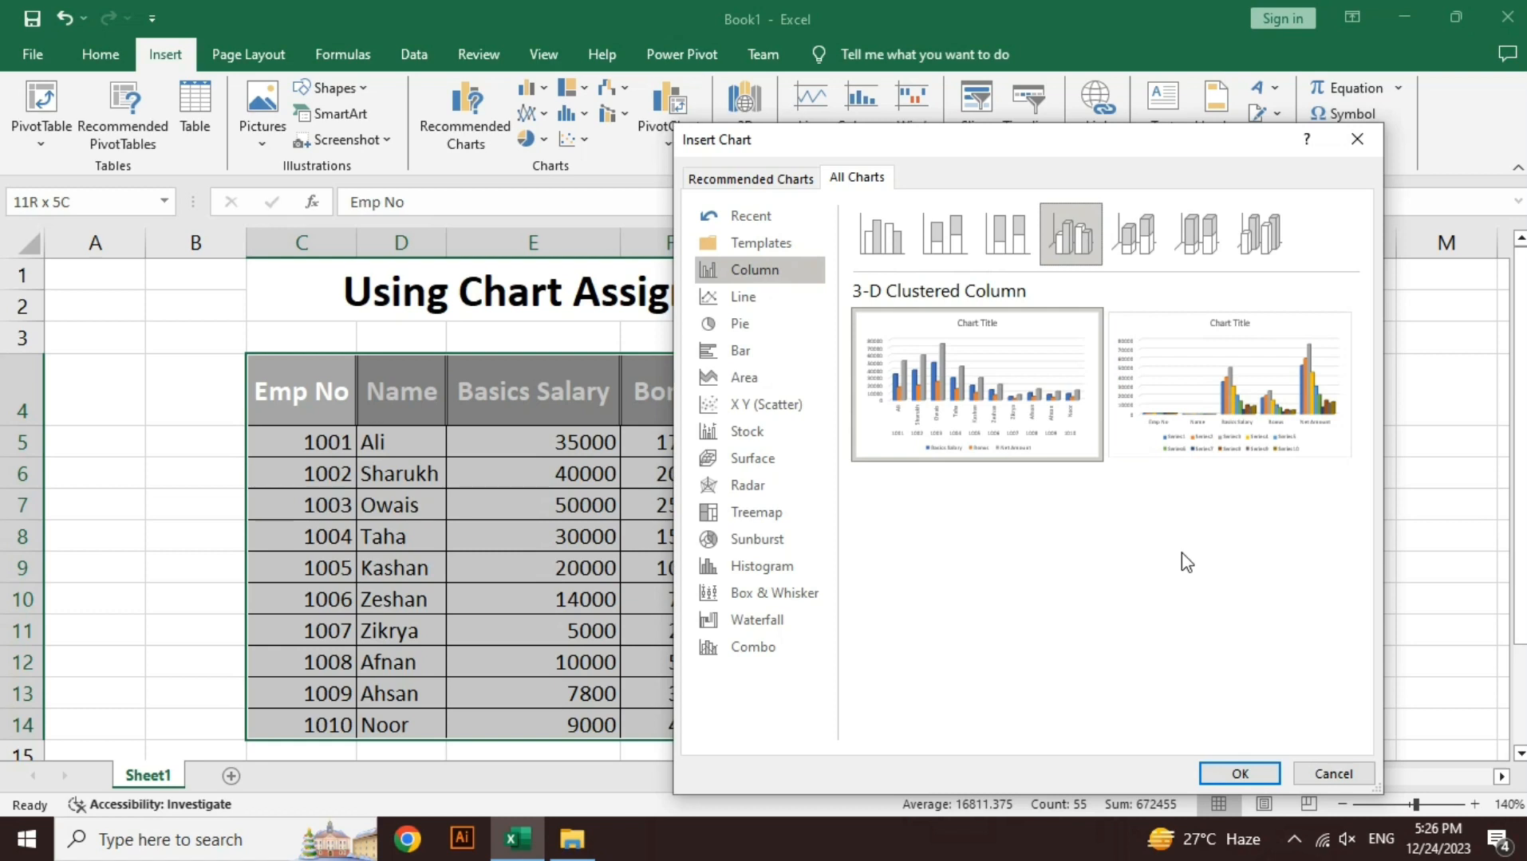
{"action": "left_click", "coordinate": [1240, 775]}
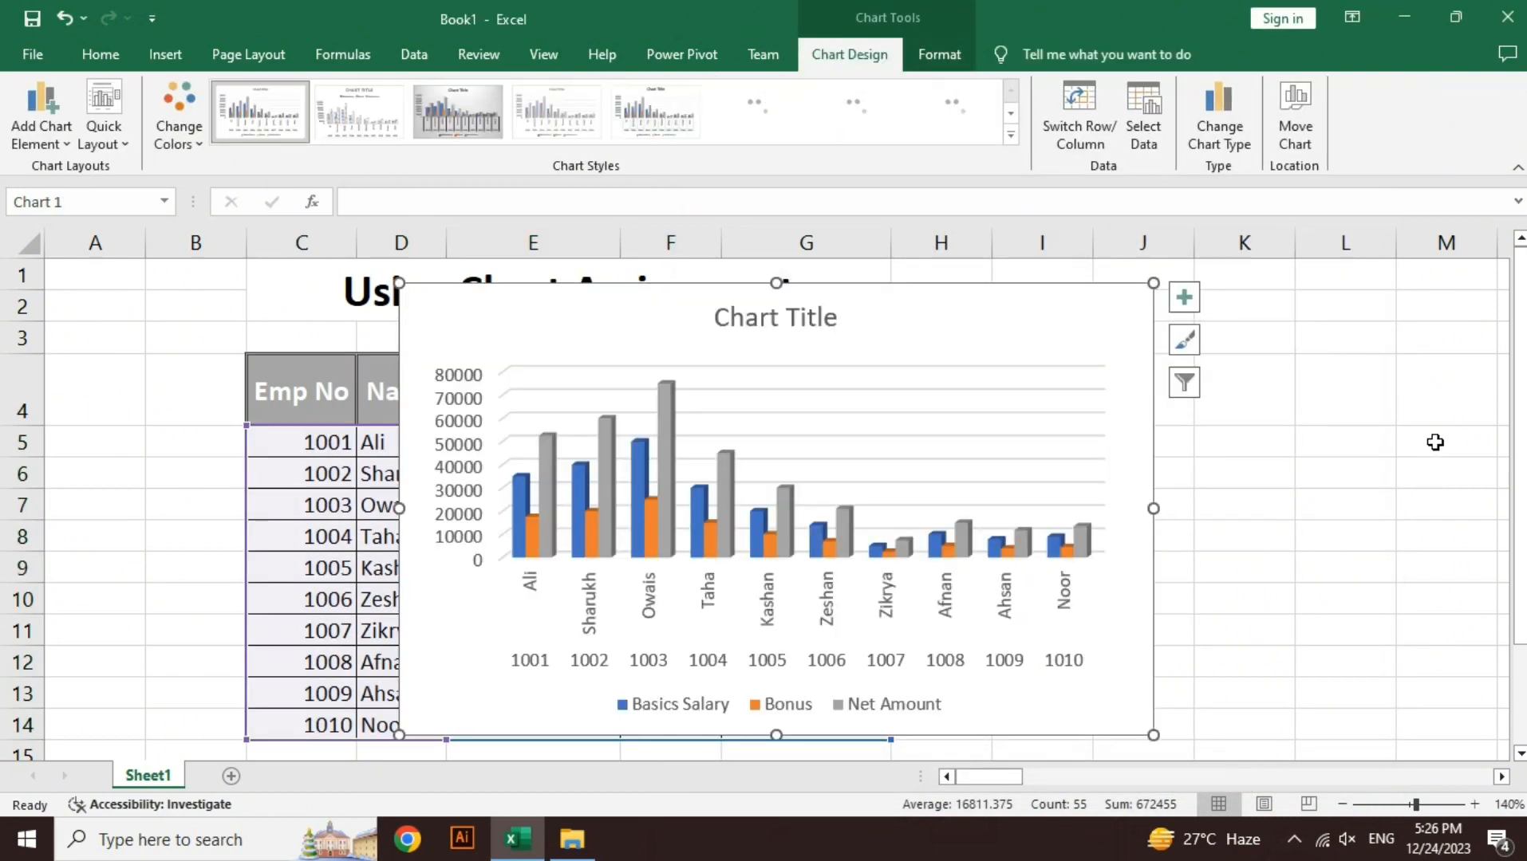
- Move the chart off the data to the empty columns beside the table and set the sheet zoom to 120%
{"action": "left_click", "coordinate": [1345, 804]}
{"action": "left_click", "coordinate": [1345, 804]}
{"action": "left_click", "coordinate": [1345, 804]}
{"action": "left_click", "coordinate": [1345, 804]}
{"action": "left_click", "coordinate": [1345, 804]}
{"action": "left_click", "coordinate": [1345, 804]}
{"action": "left_click_drag", "start_coordinate": [586, 306], "coordinate": [900, 304]}
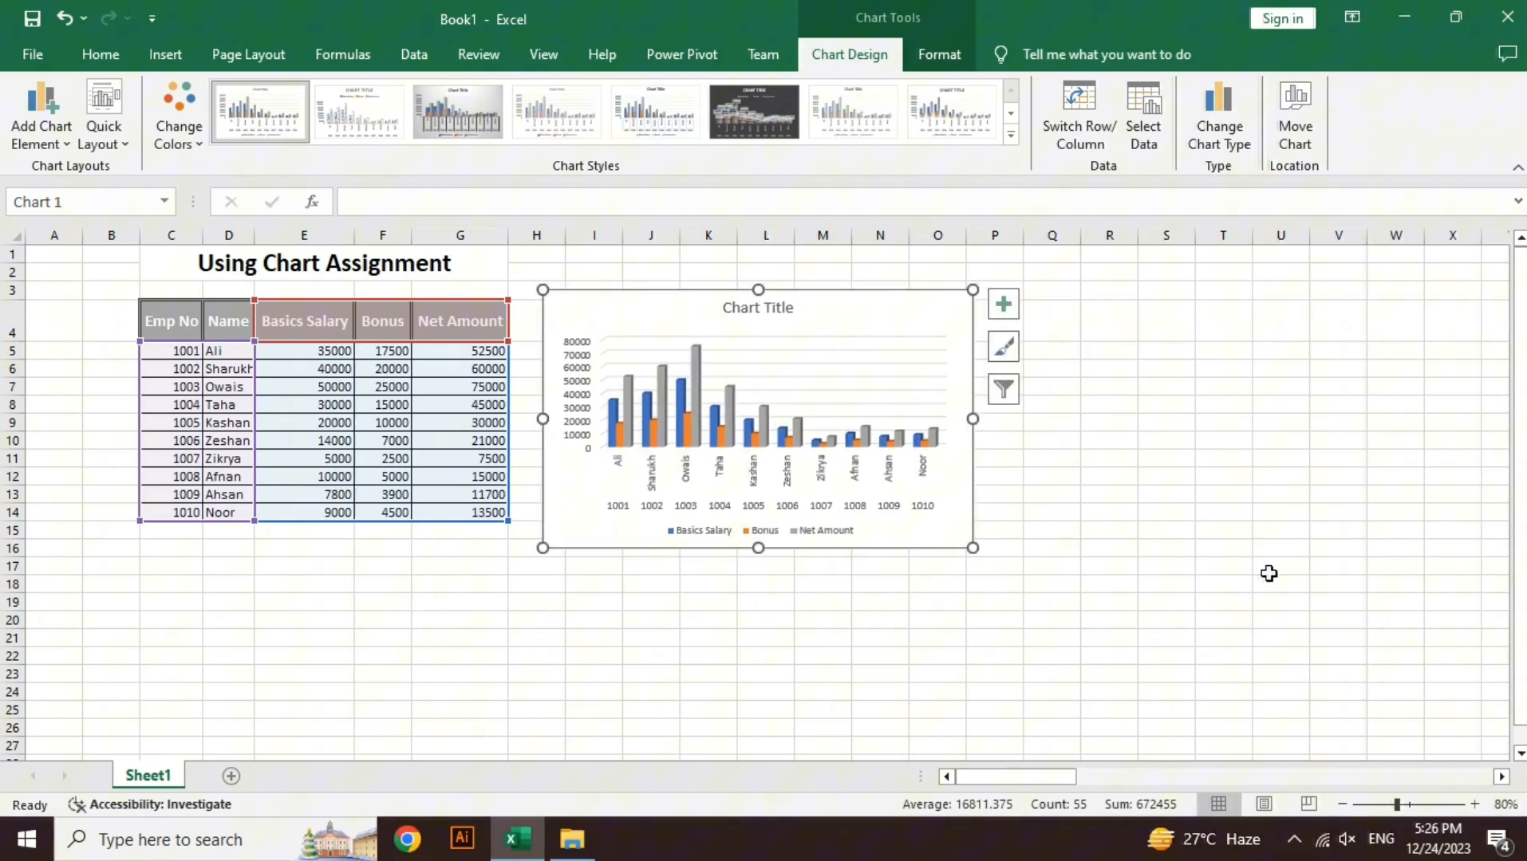
{"action": "left_click", "coordinate": [1475, 805]}
{"action": "left_click", "coordinate": [1475, 805]}
{"action": "left_click", "coordinate": [1474, 805]}
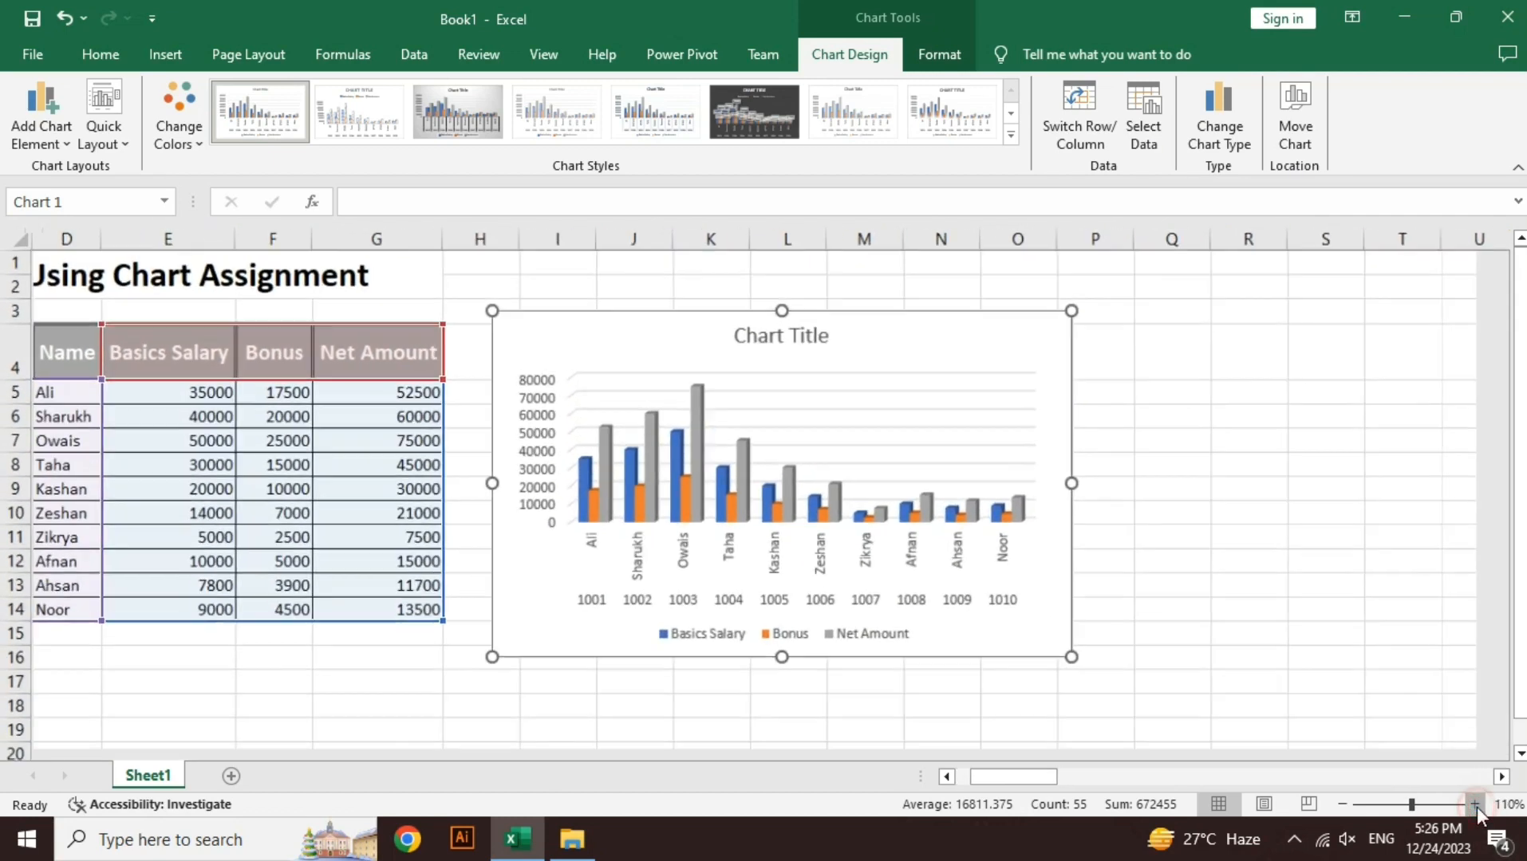
{"action": "left_click", "coordinate": [1475, 805]}
{"action": "left_click_drag", "start_coordinate": [1051, 777], "coordinate": [1034, 776]}
{"action": "left_click", "coordinate": [630, 682]}
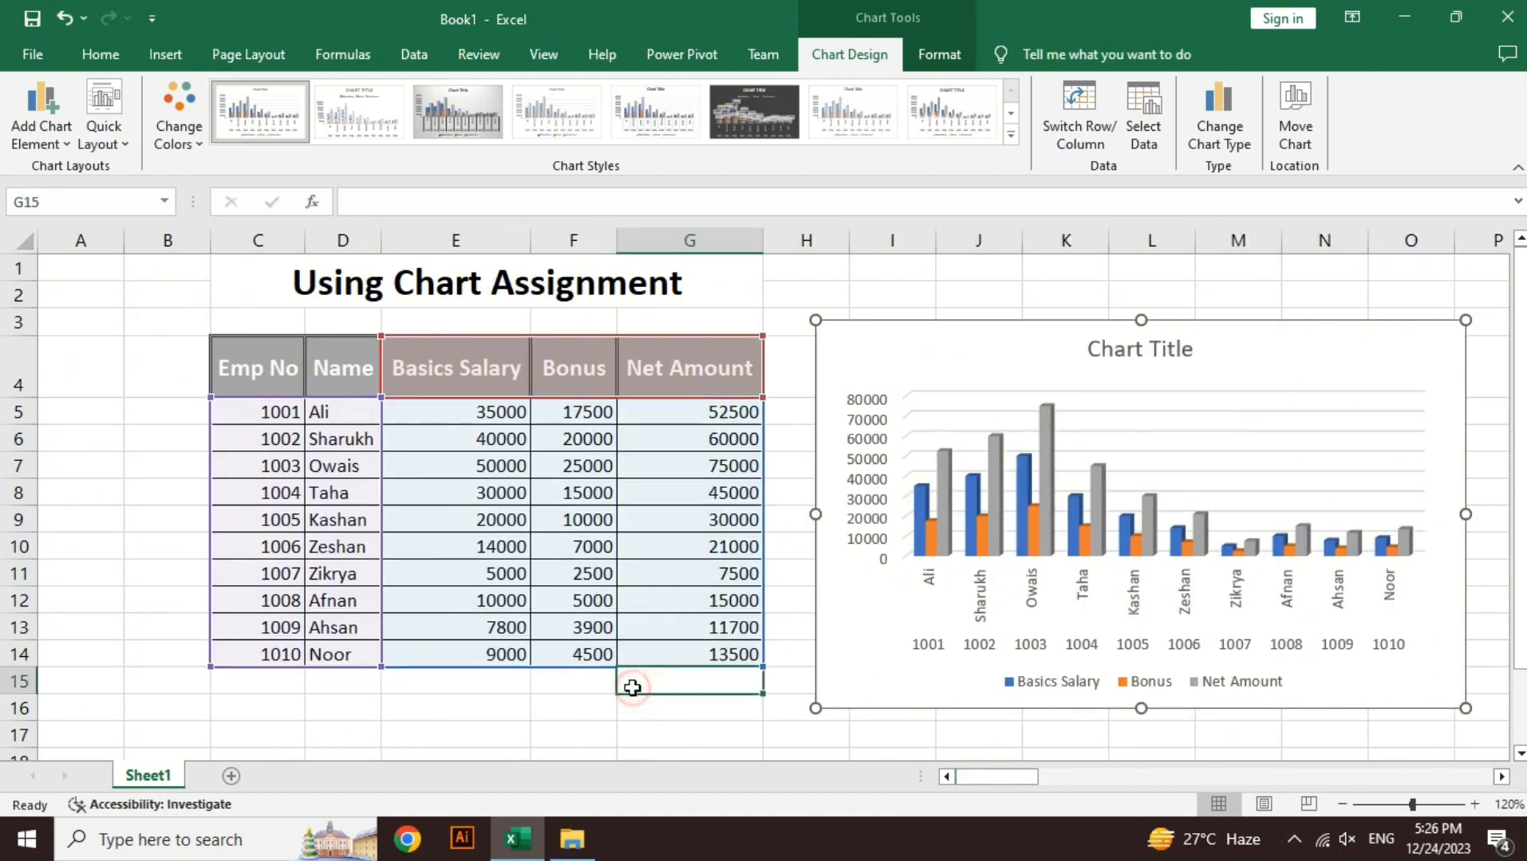
- Compare the Net Amount values in G5:G14, particularly G7 and G14, with their columns in the chart
{"action": "left_click_drag", "start_coordinate": [694, 414], "coordinate": [695, 654]}
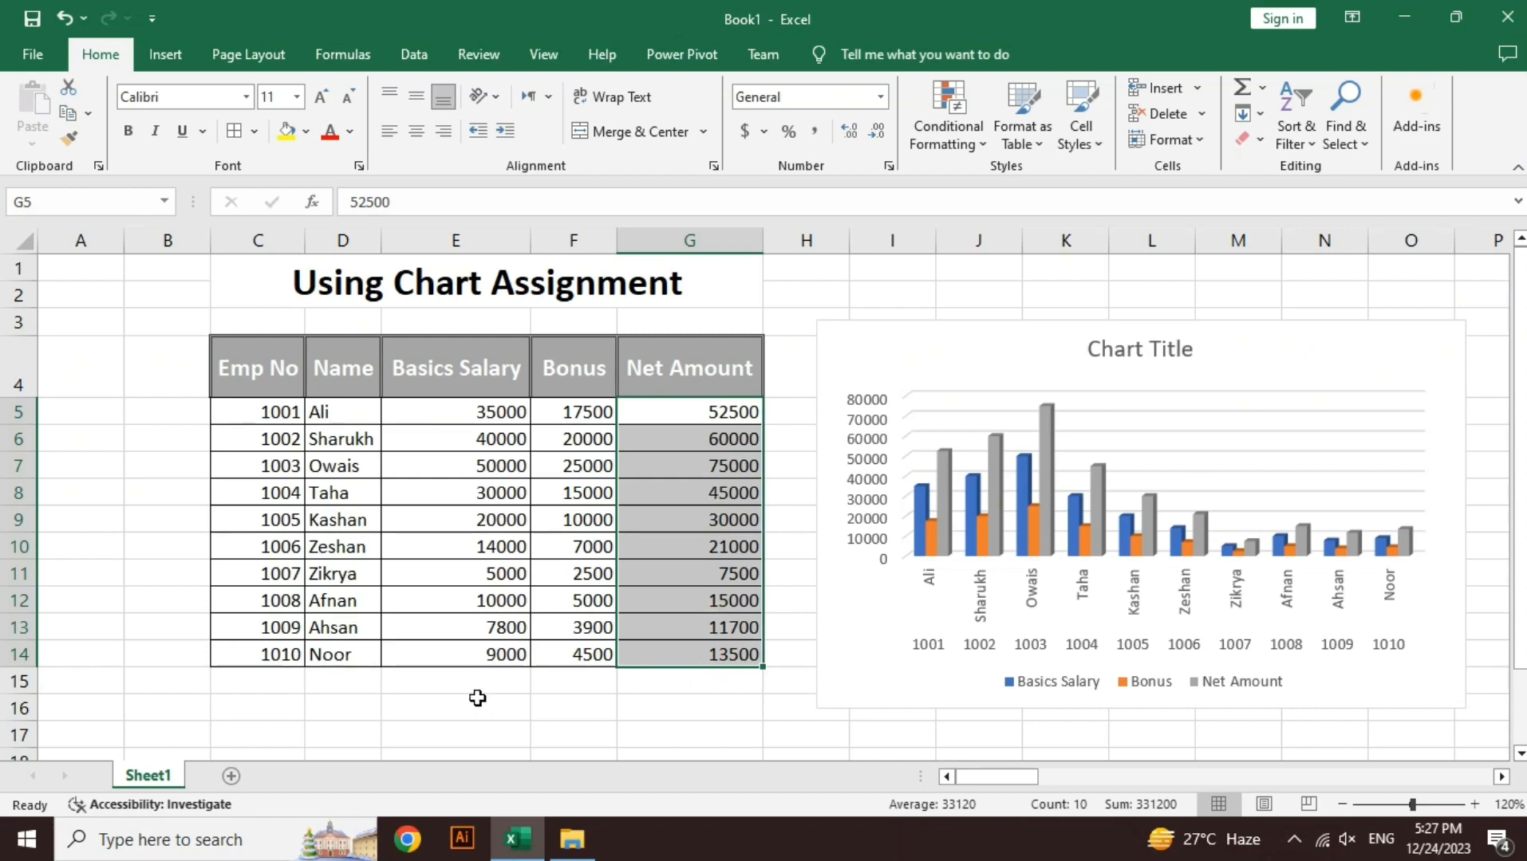
{"action": "left_click", "coordinate": [688, 470]}
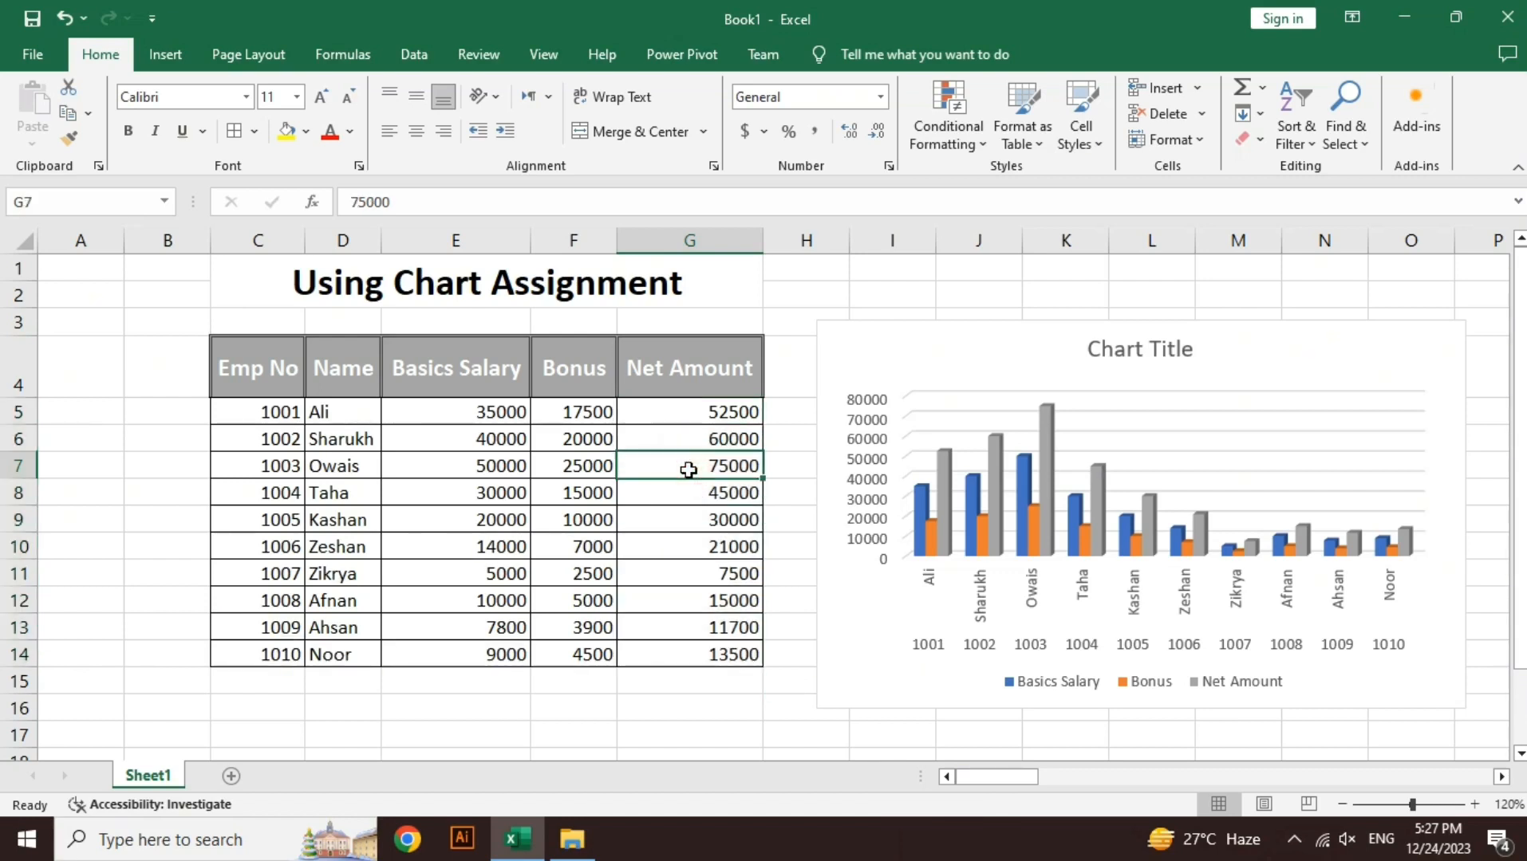
{"action": "left_click", "coordinate": [721, 657]}
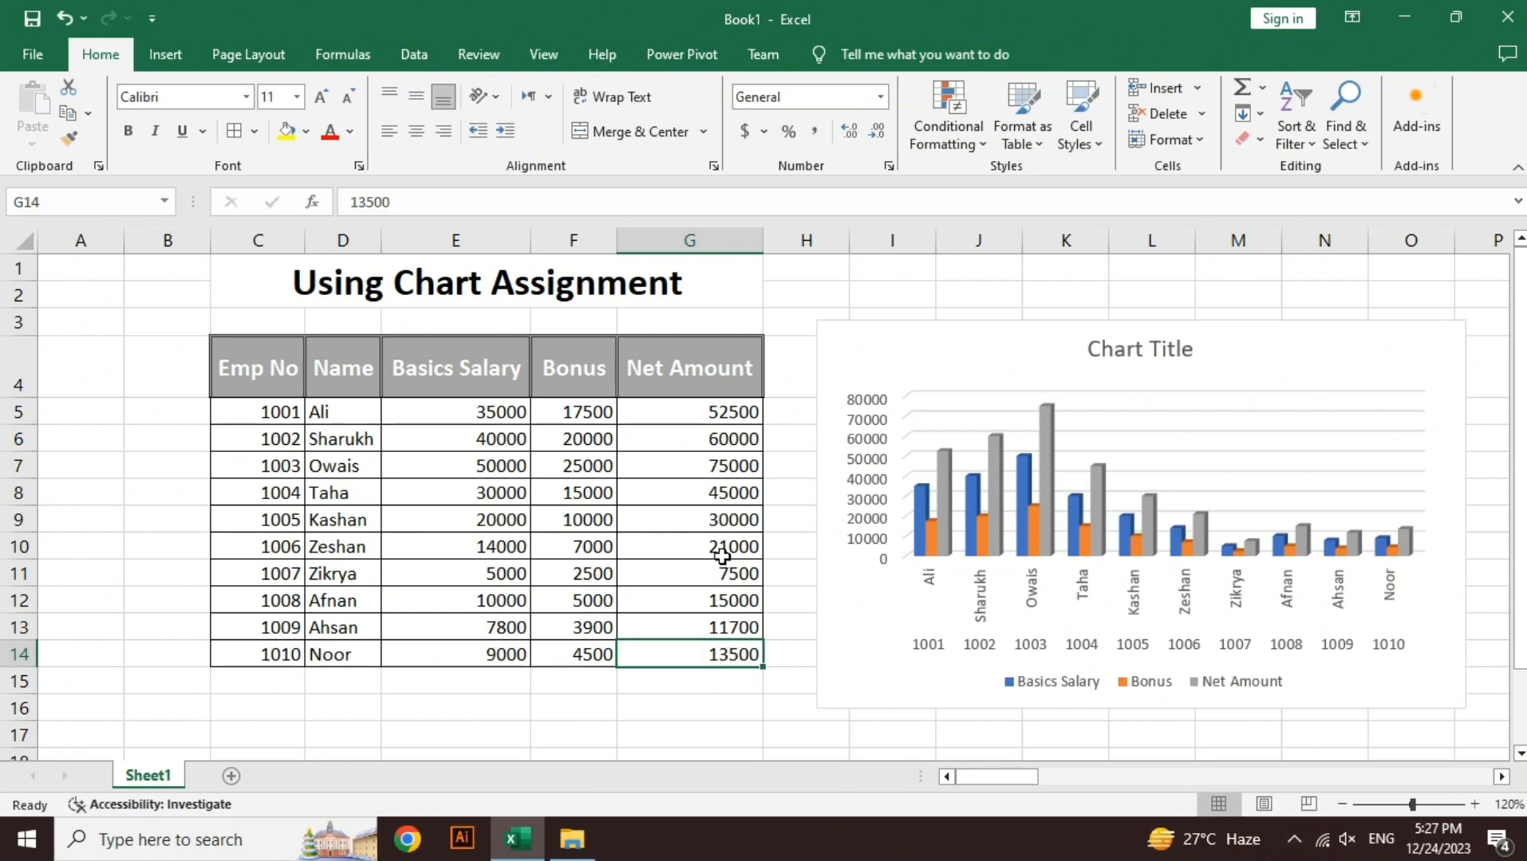
{"action": "left_click", "coordinate": [720, 466]}
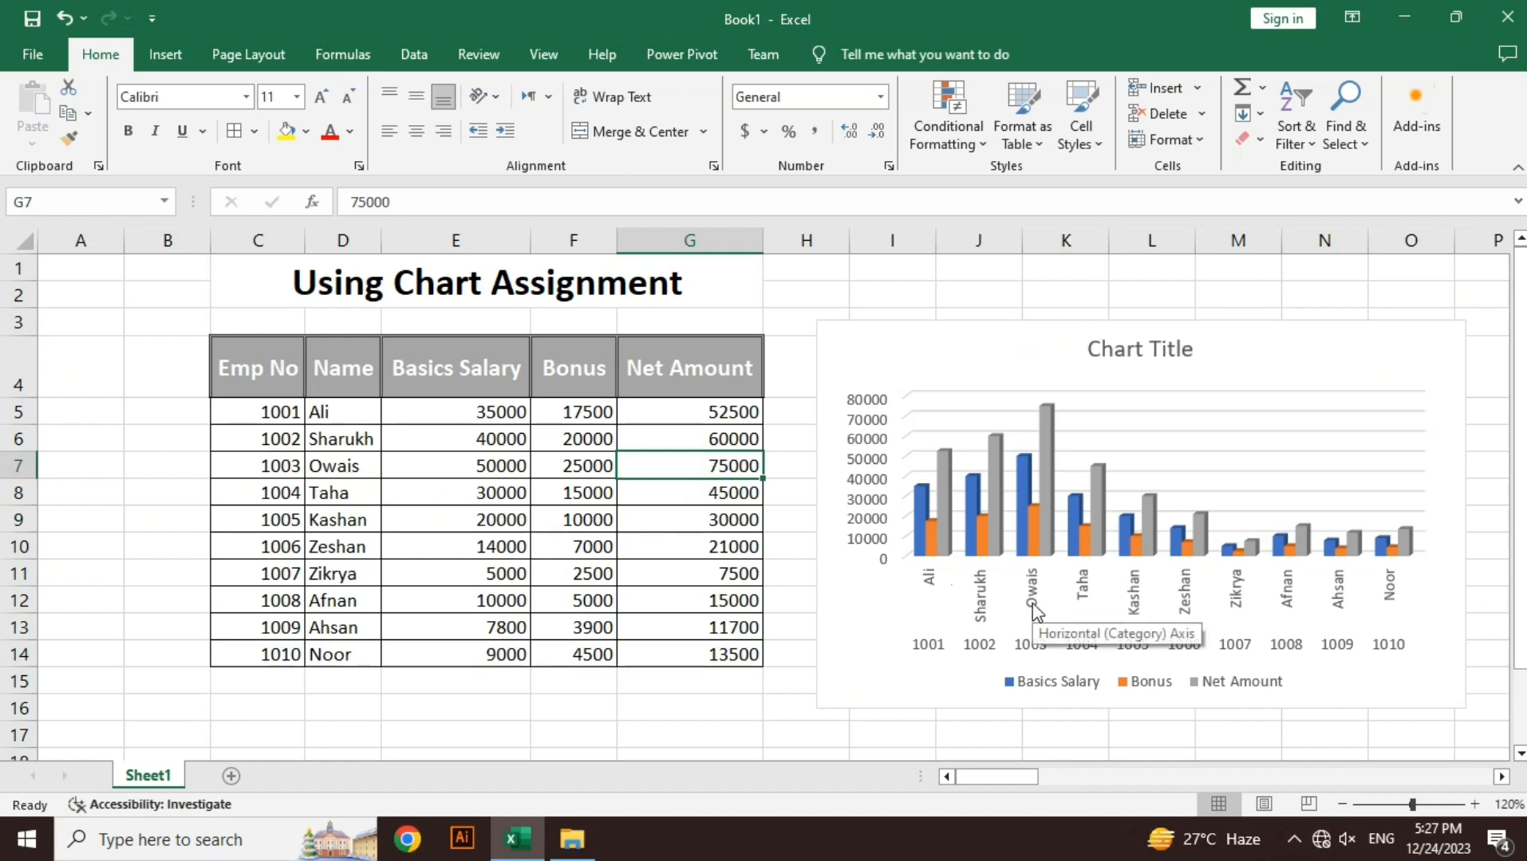
{"action": "mouse_move", "coordinate": [1047, 495]}
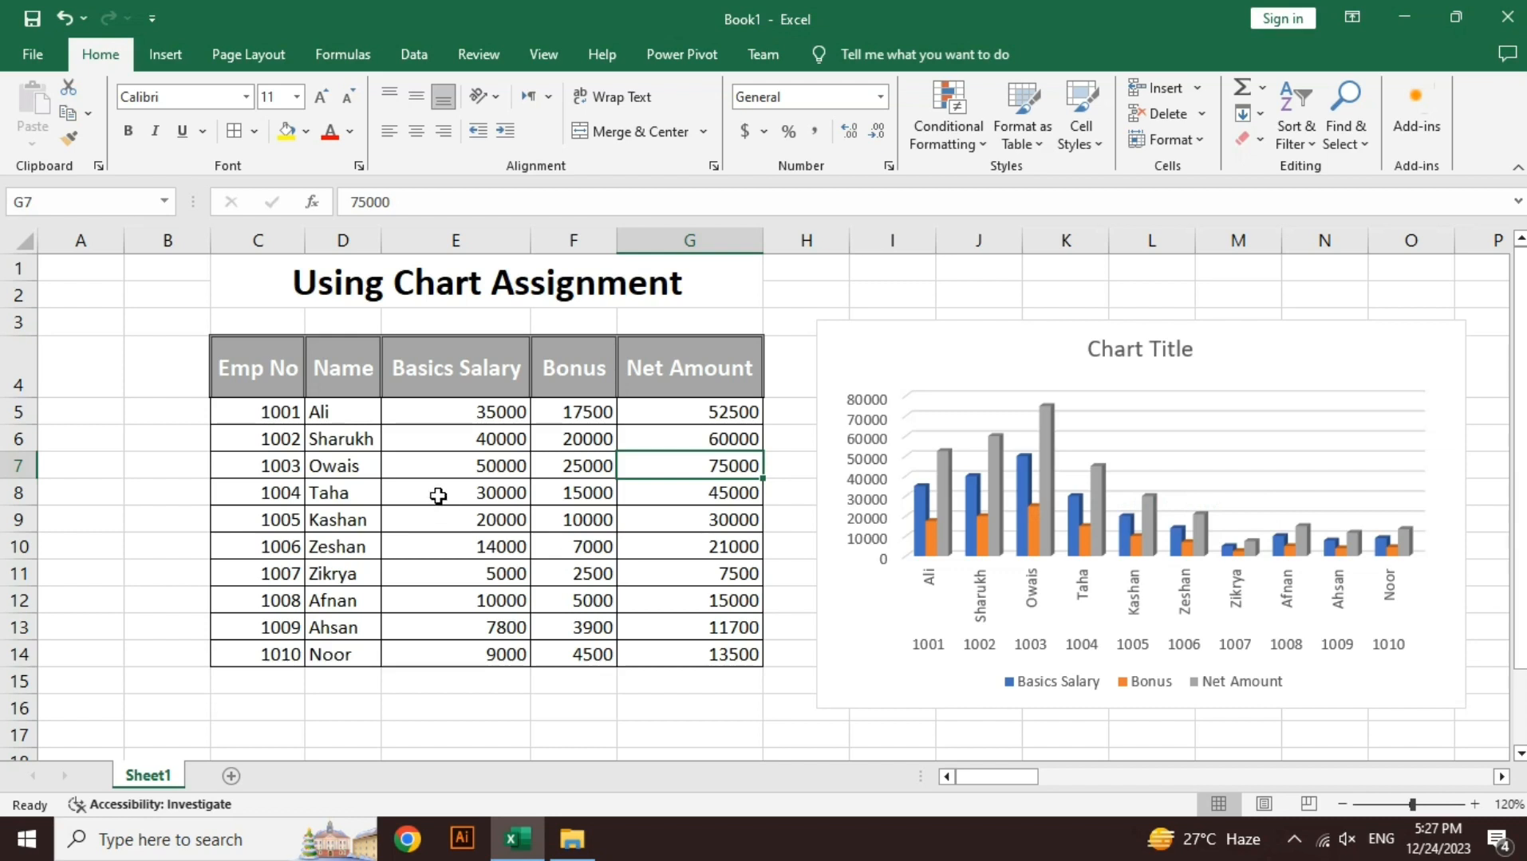
- Set the Bonus value in cell F7 to 2500
{"action": "left_click", "coordinate": [568, 472]}
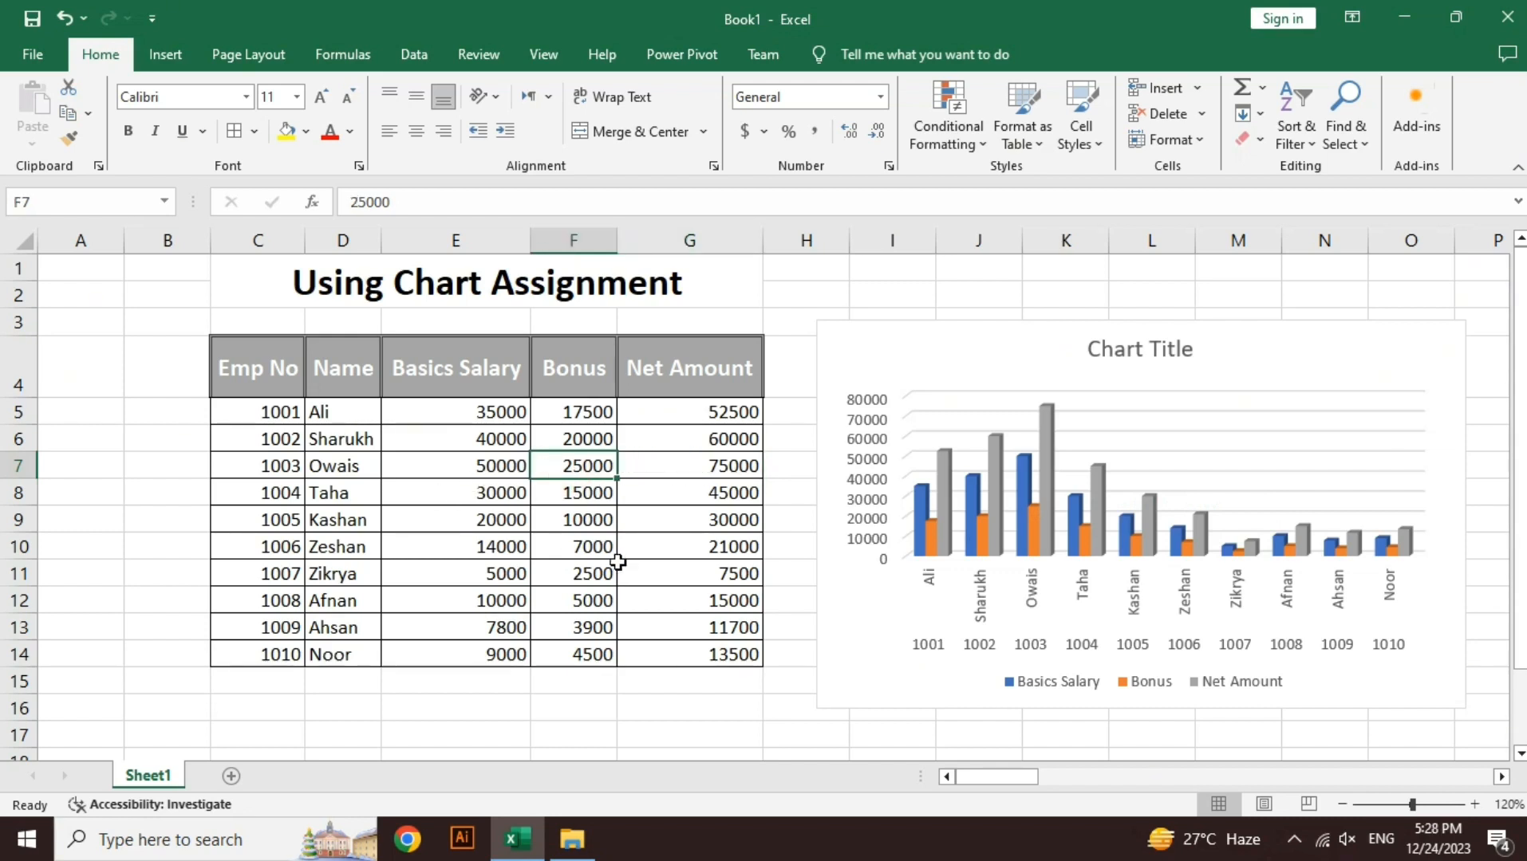
{"action": "type", "text": "2500"}
{"action": "key", "text": "Return"}
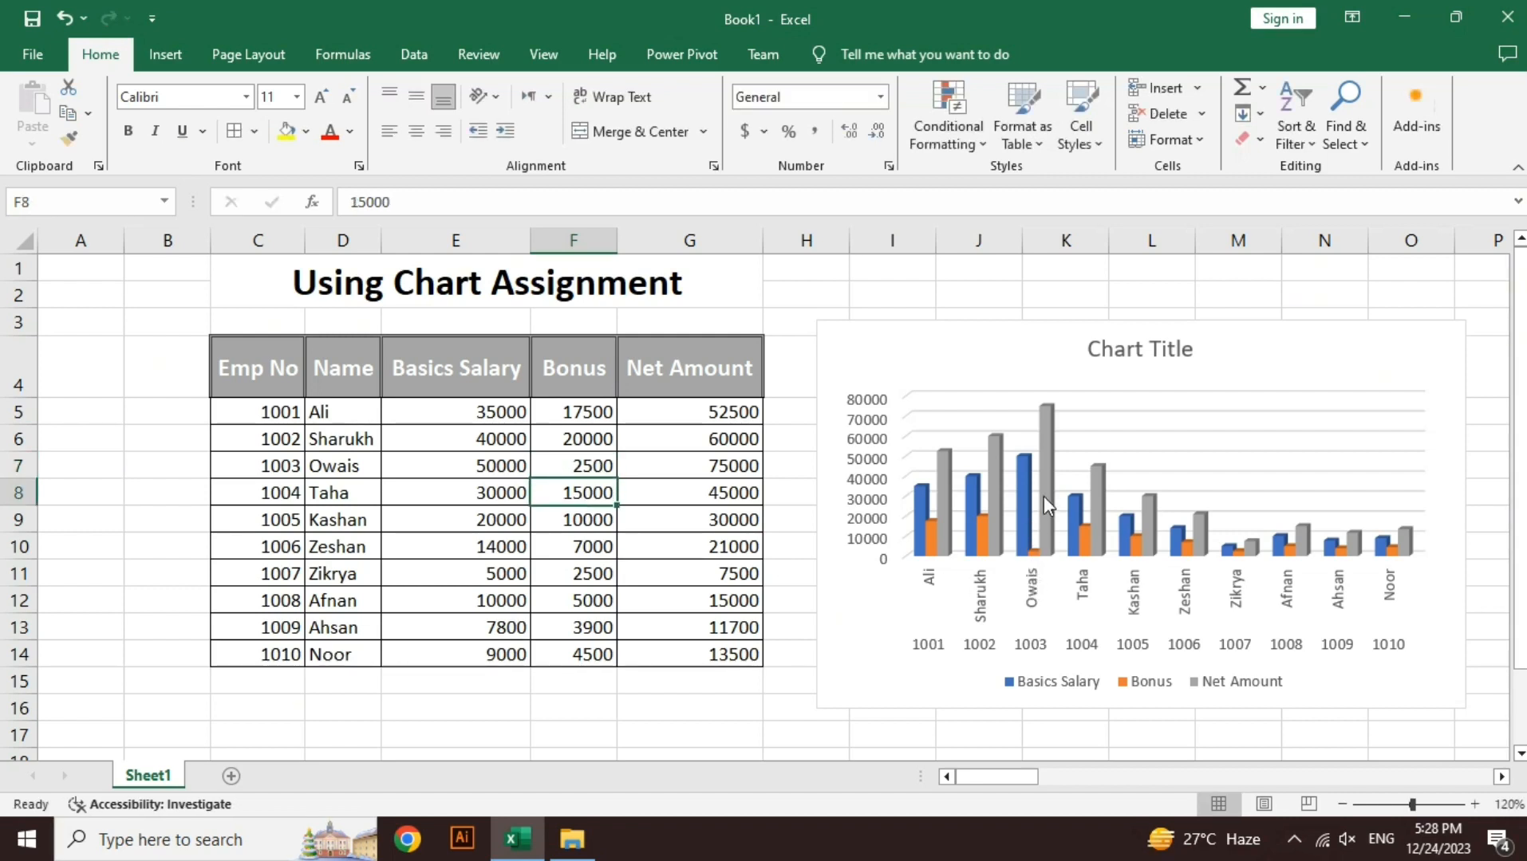
- Set the Basics Salary value in cell E11 to 25000
{"action": "mouse_move", "coordinate": [1044, 489]}
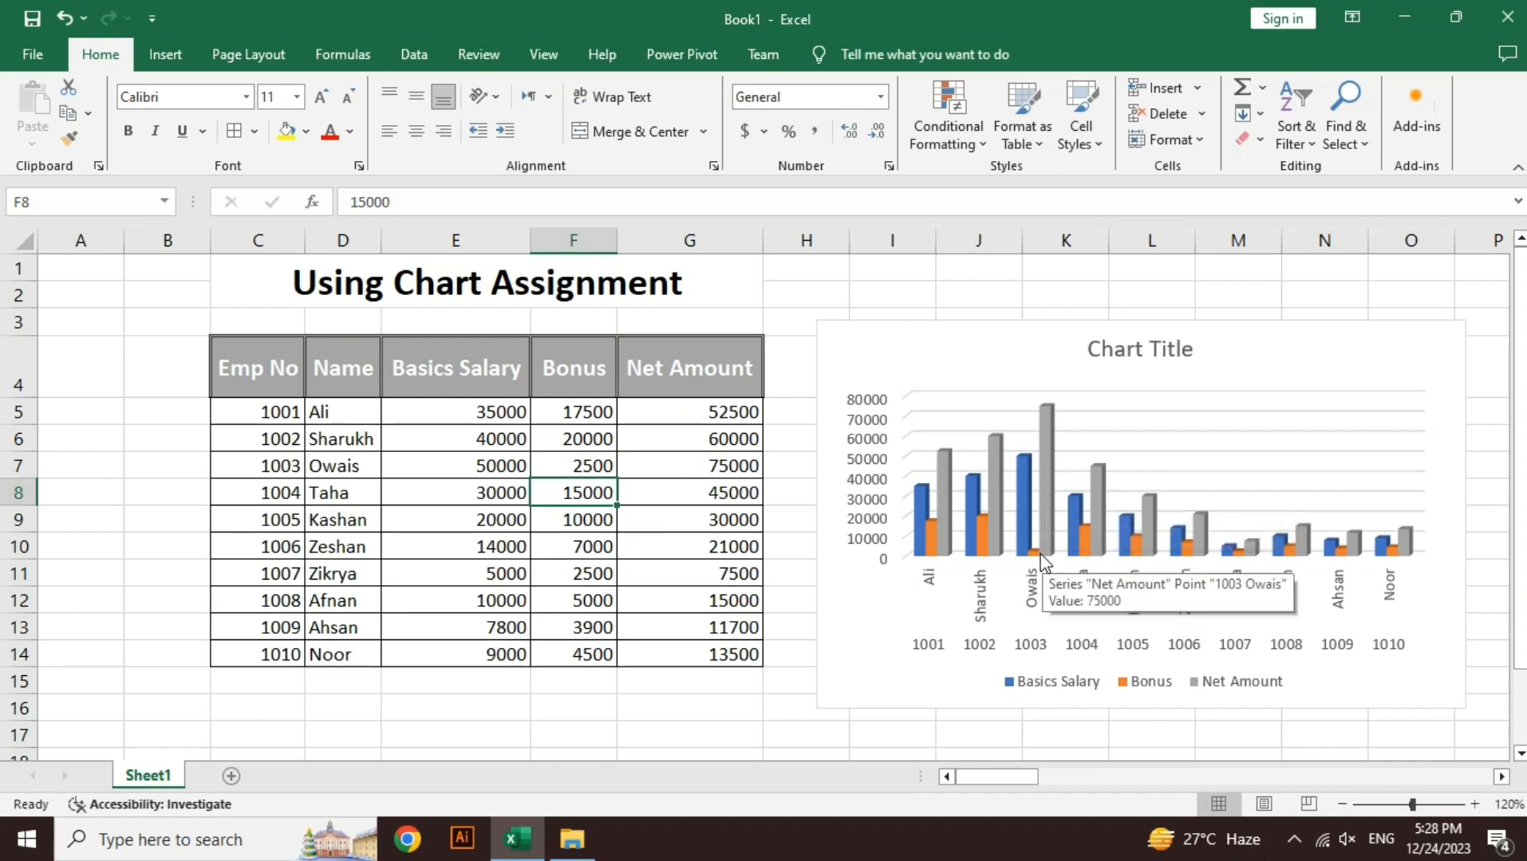
{"action": "mouse_move", "coordinate": [1035, 565]}
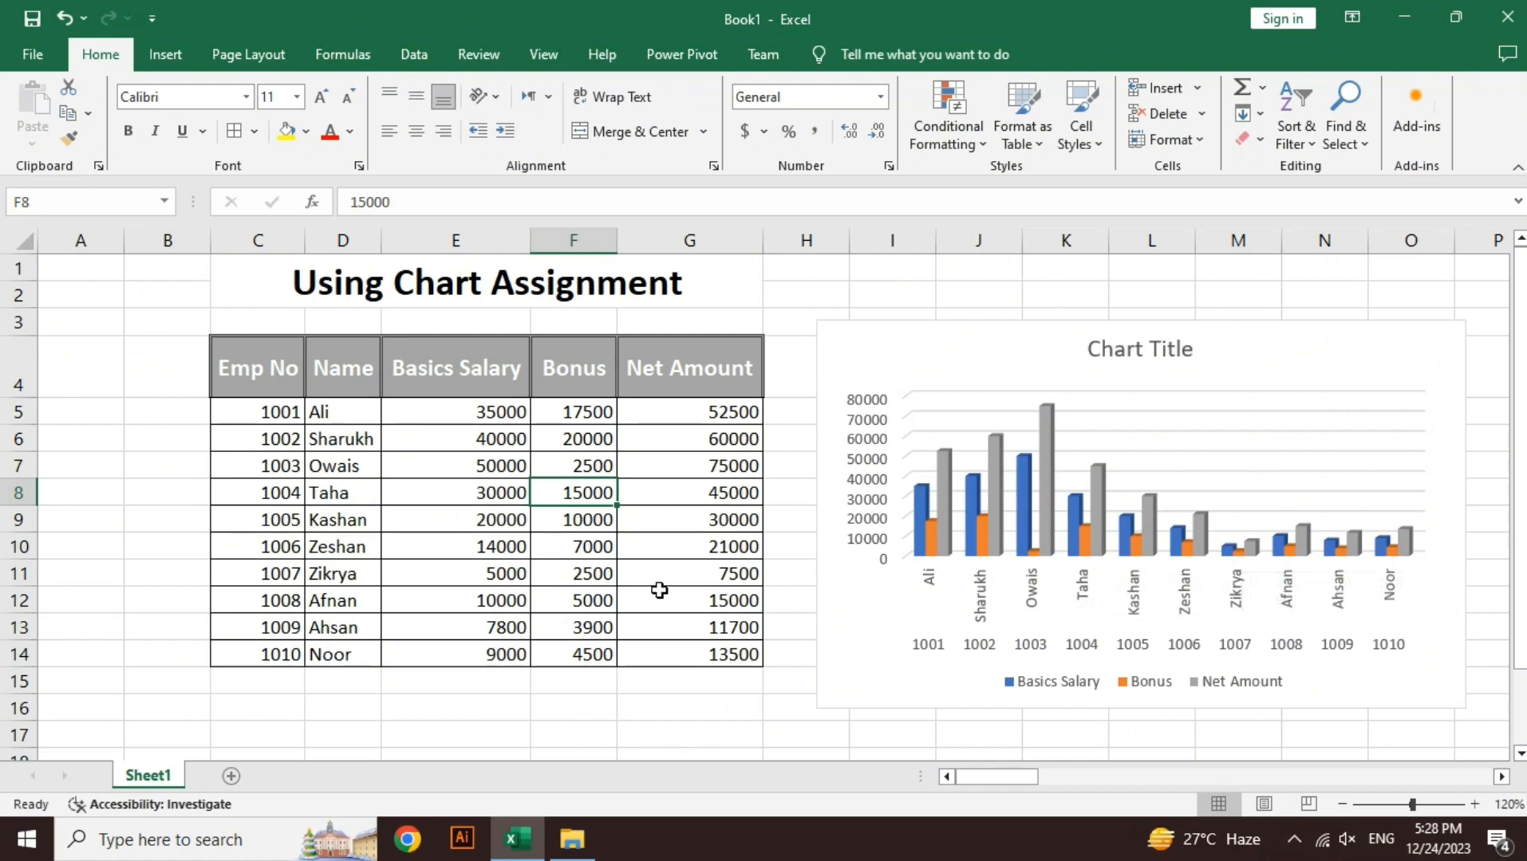
{"action": "left_click", "coordinate": [587, 576]}
{"action": "left_click", "coordinate": [522, 576]}
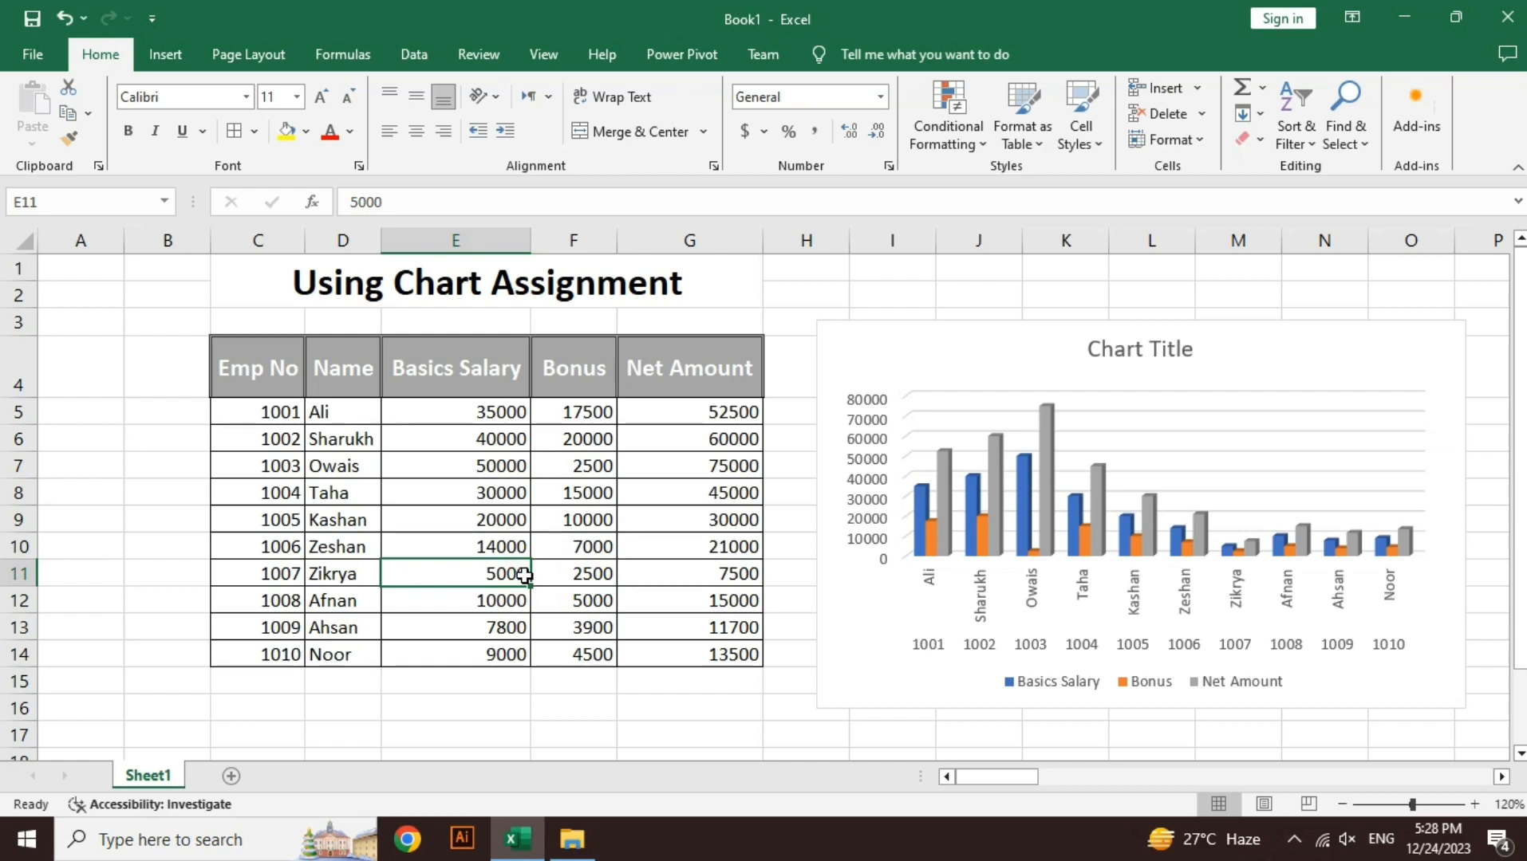
{"action": "type", "text": "25000"}
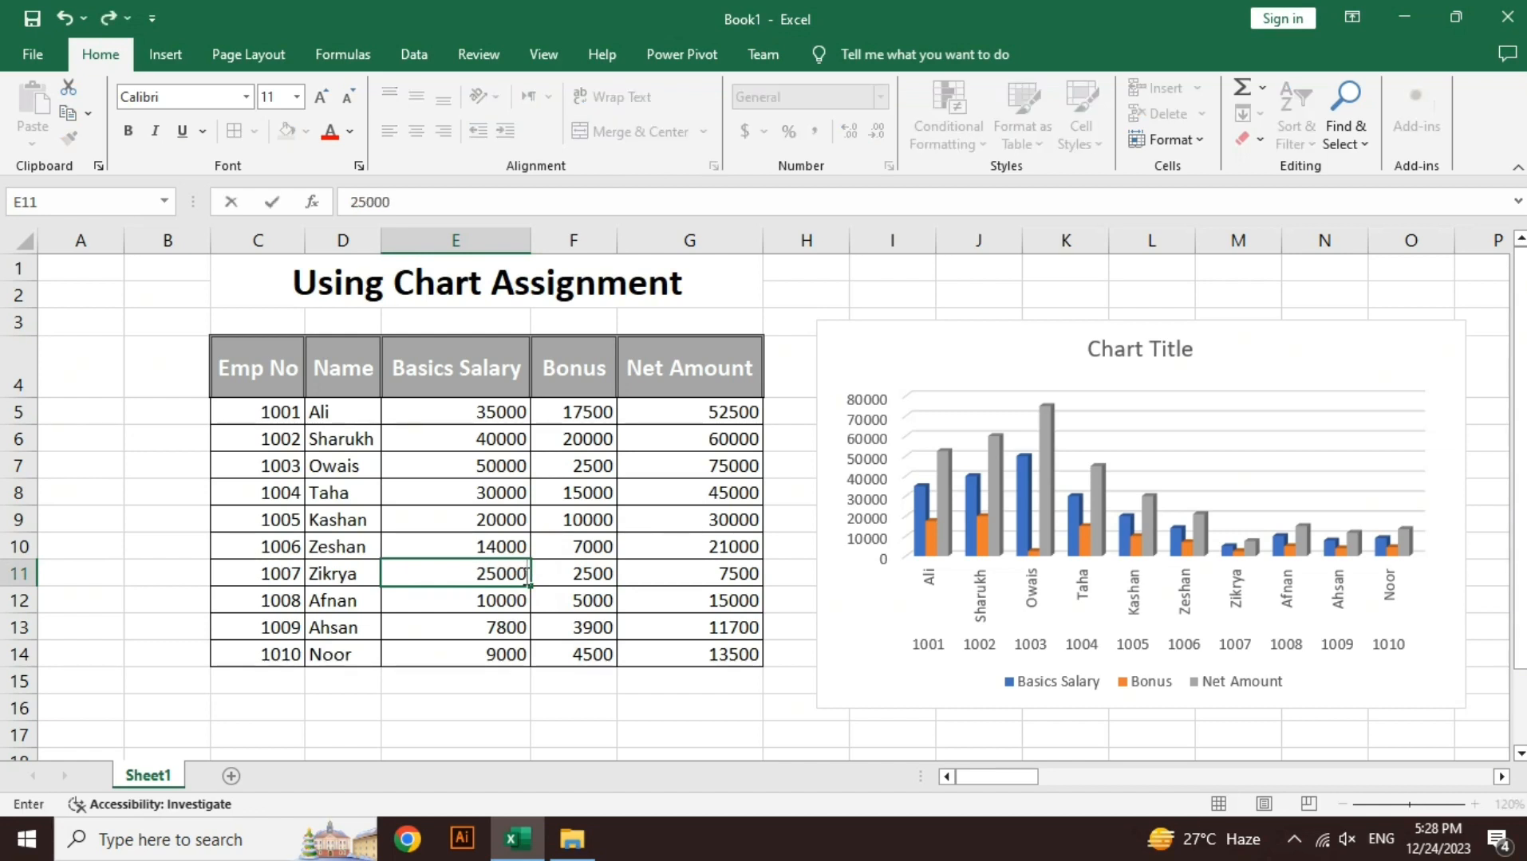
{"action": "key", "text": "Return"}
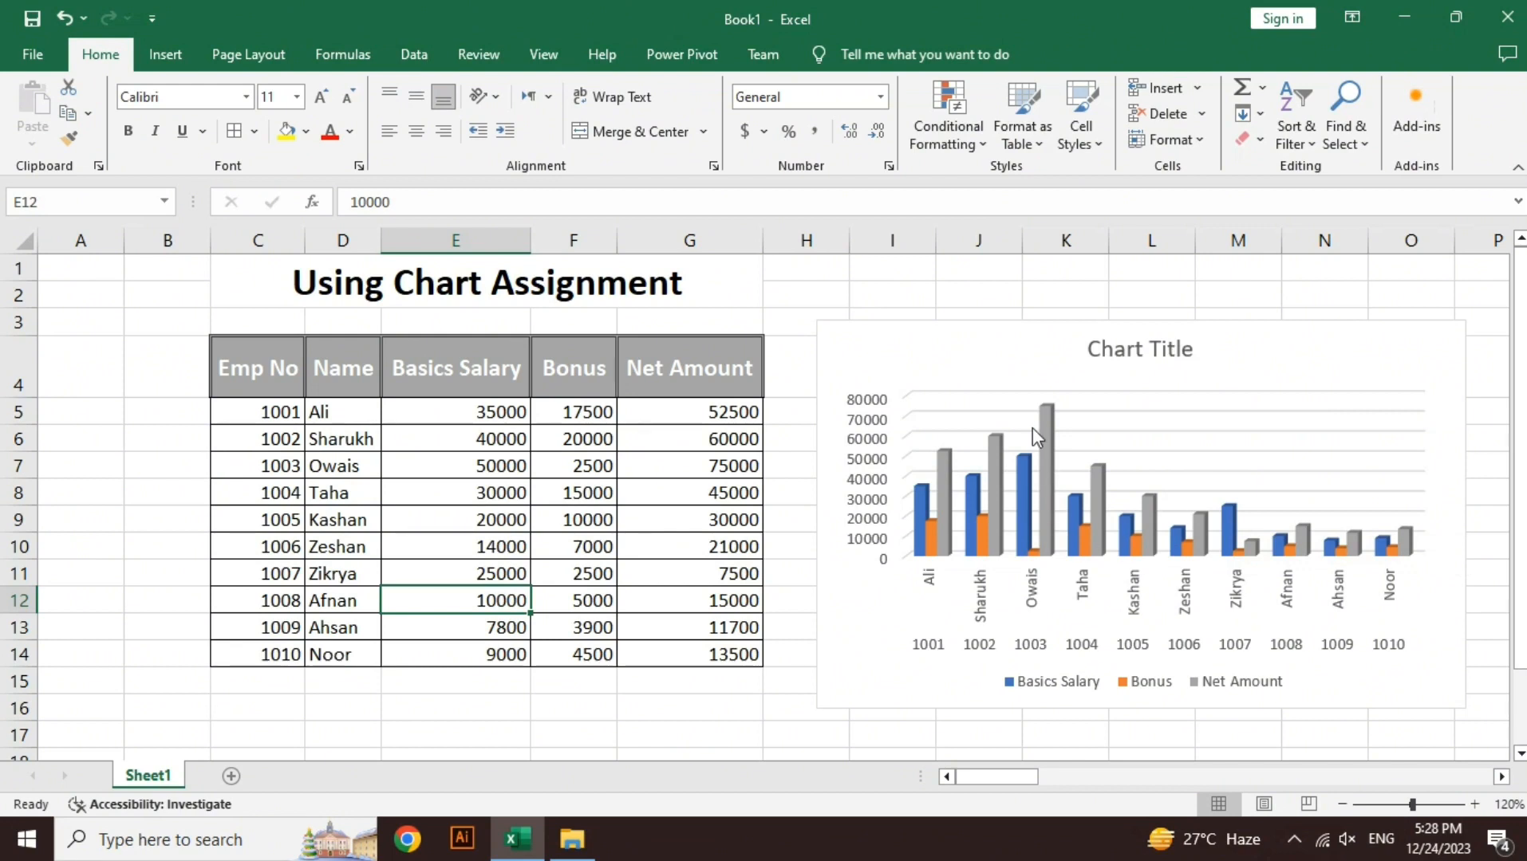
- Replace the chart's placeholder title with "Emp Data"
{"action": "left_click", "coordinate": [1006, 325]}
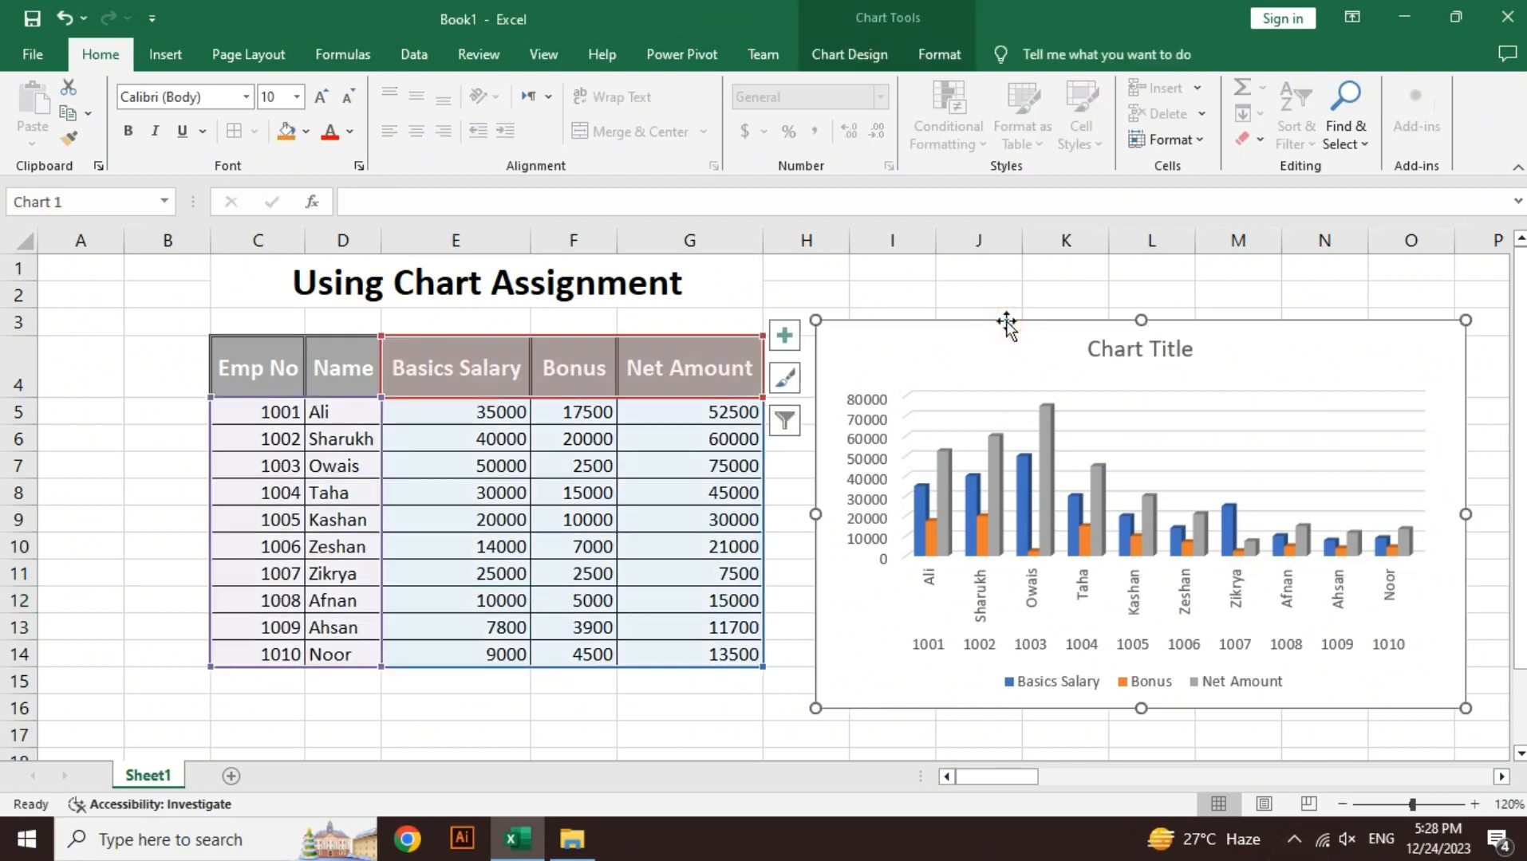
{"action": "left_click", "coordinate": [786, 335]}
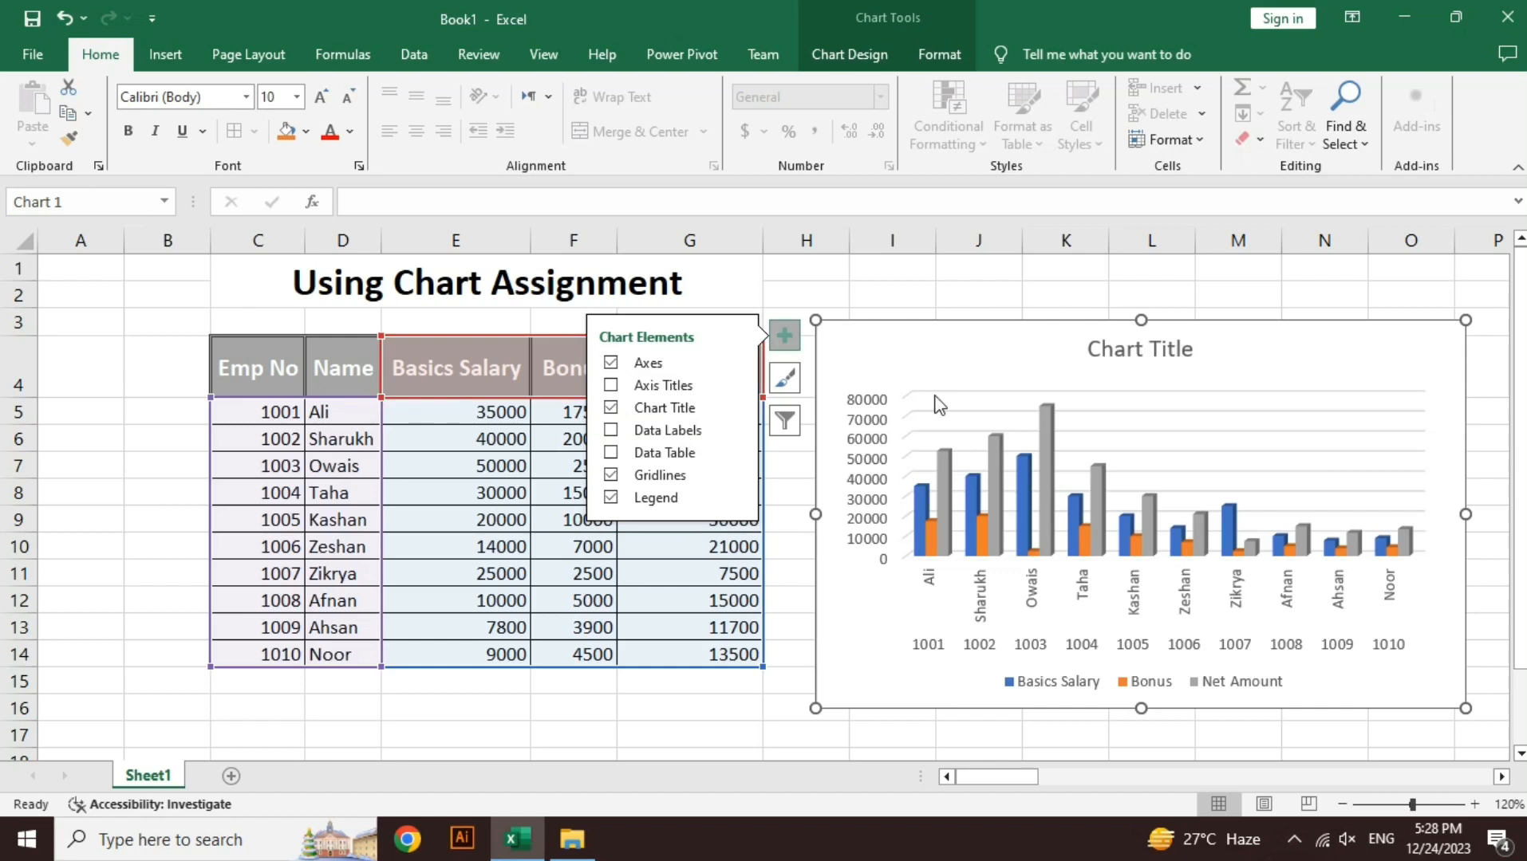
{"action": "left_click", "coordinate": [1154, 353]}
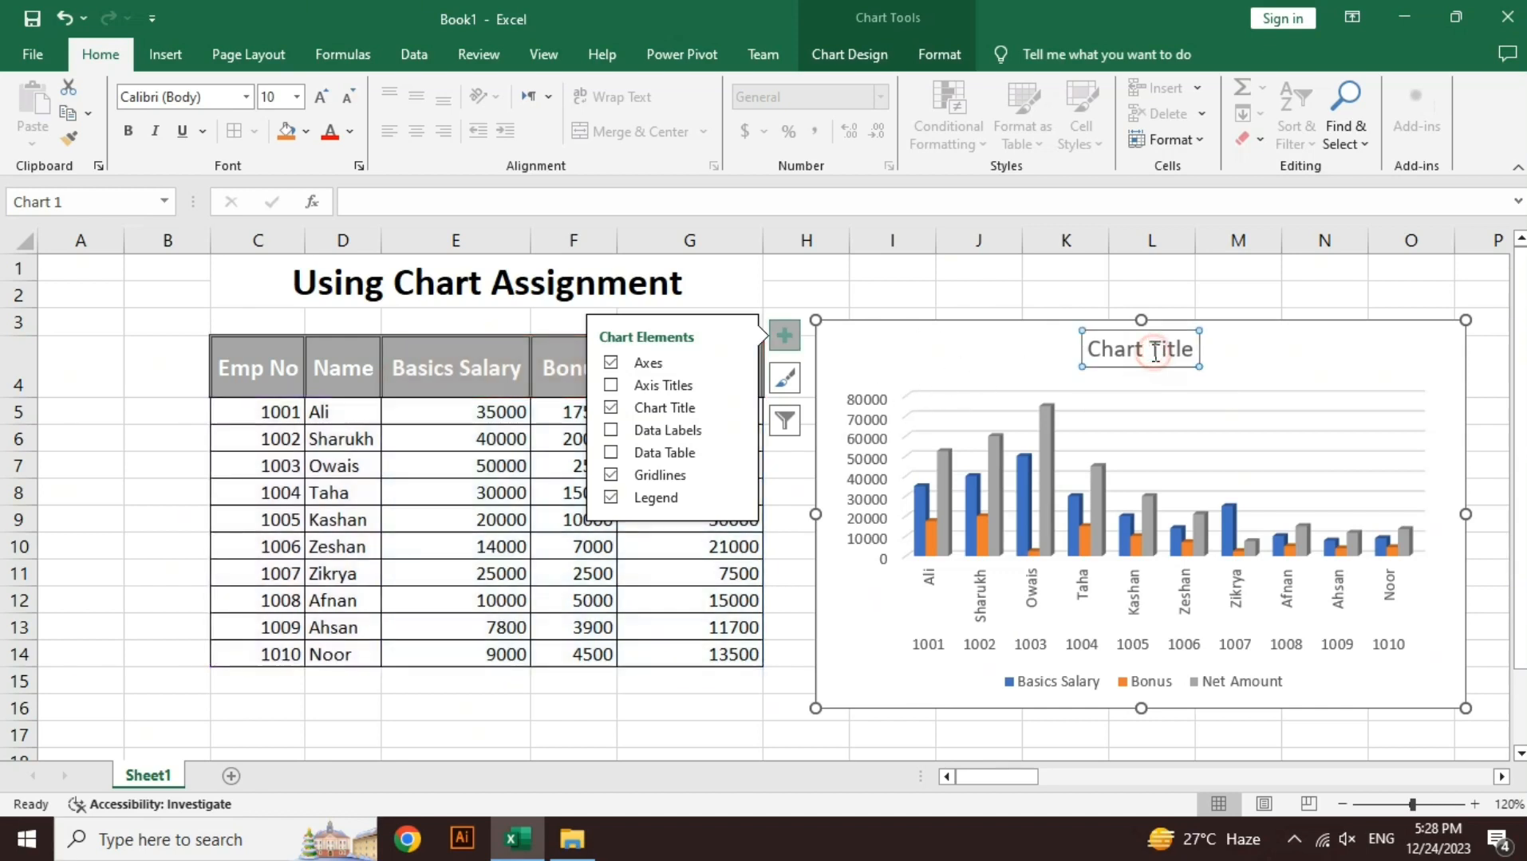
{"action": "left_click", "coordinate": [1154, 354]}
{"action": "double_click", "coordinate": [1156, 355]}
{"action": "key", "text": "ctrl+a"}
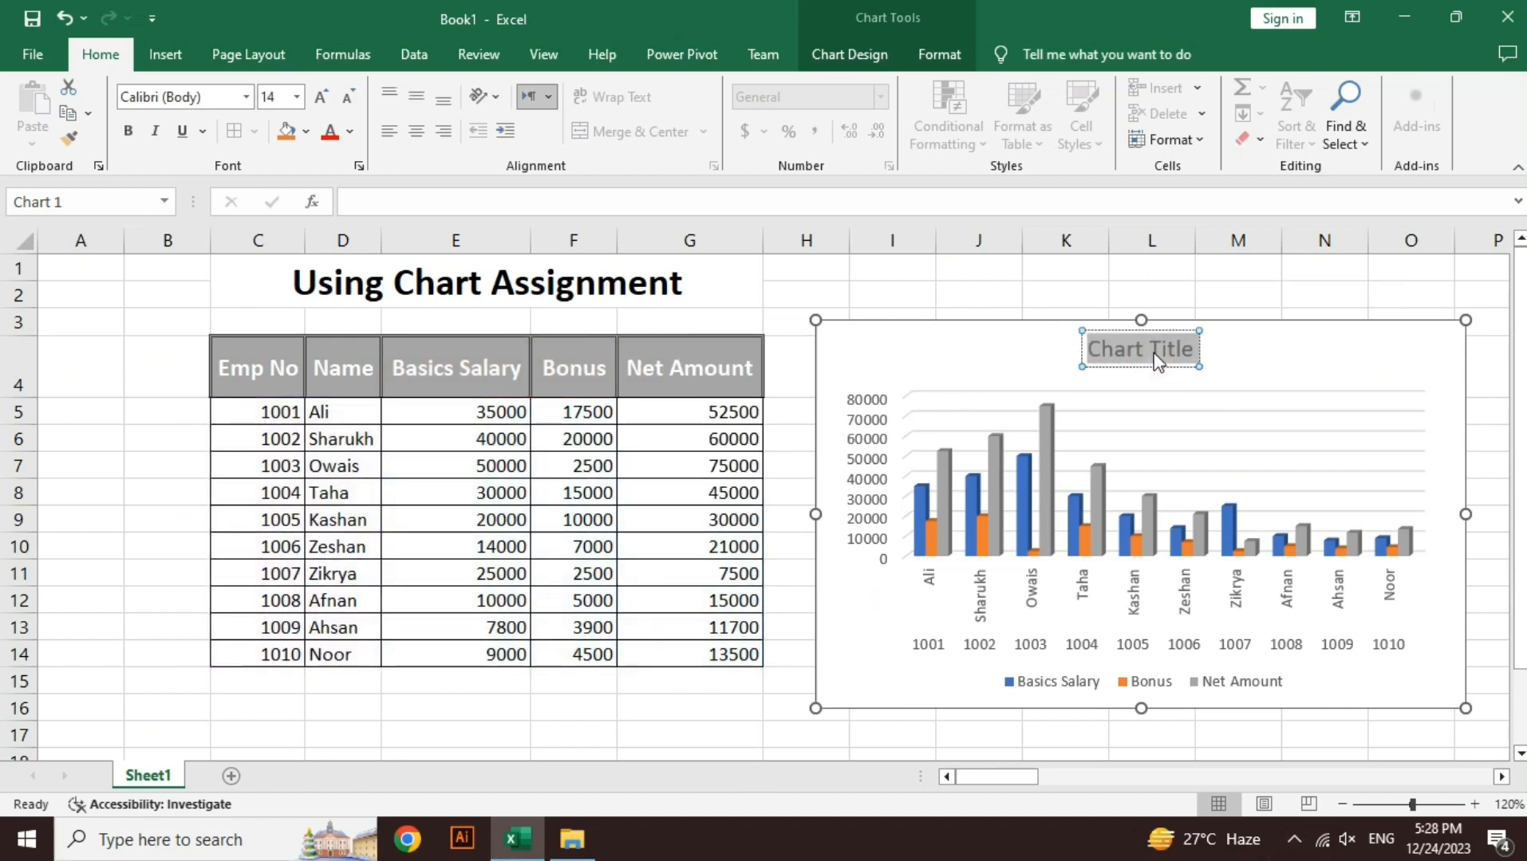
{"action": "key", "text": "Delete"}
{"action": "type", "text": "Em"}
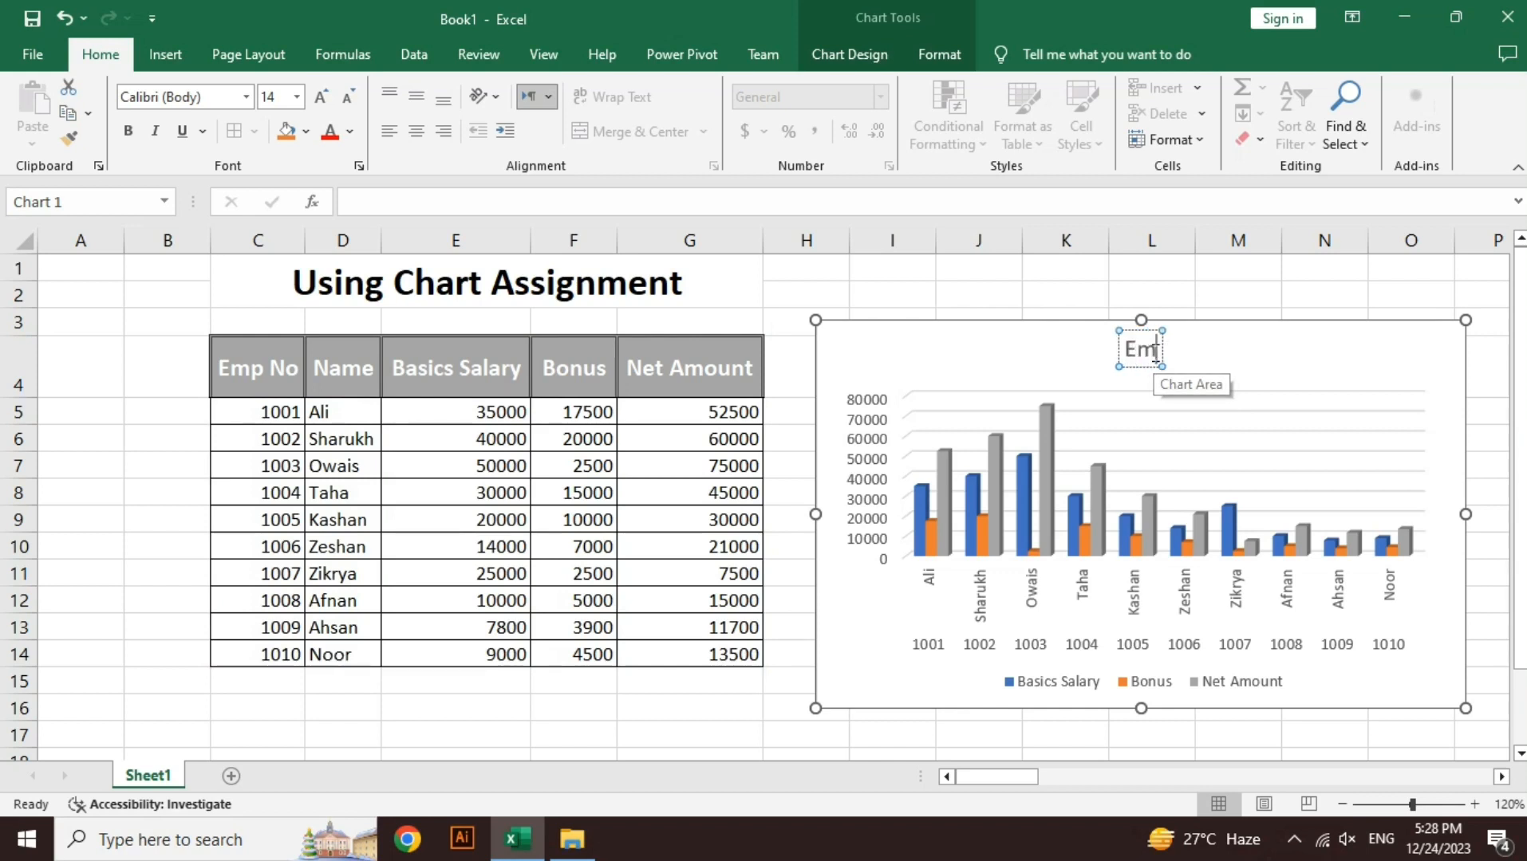
{"action": "type", "text": "p Data"}
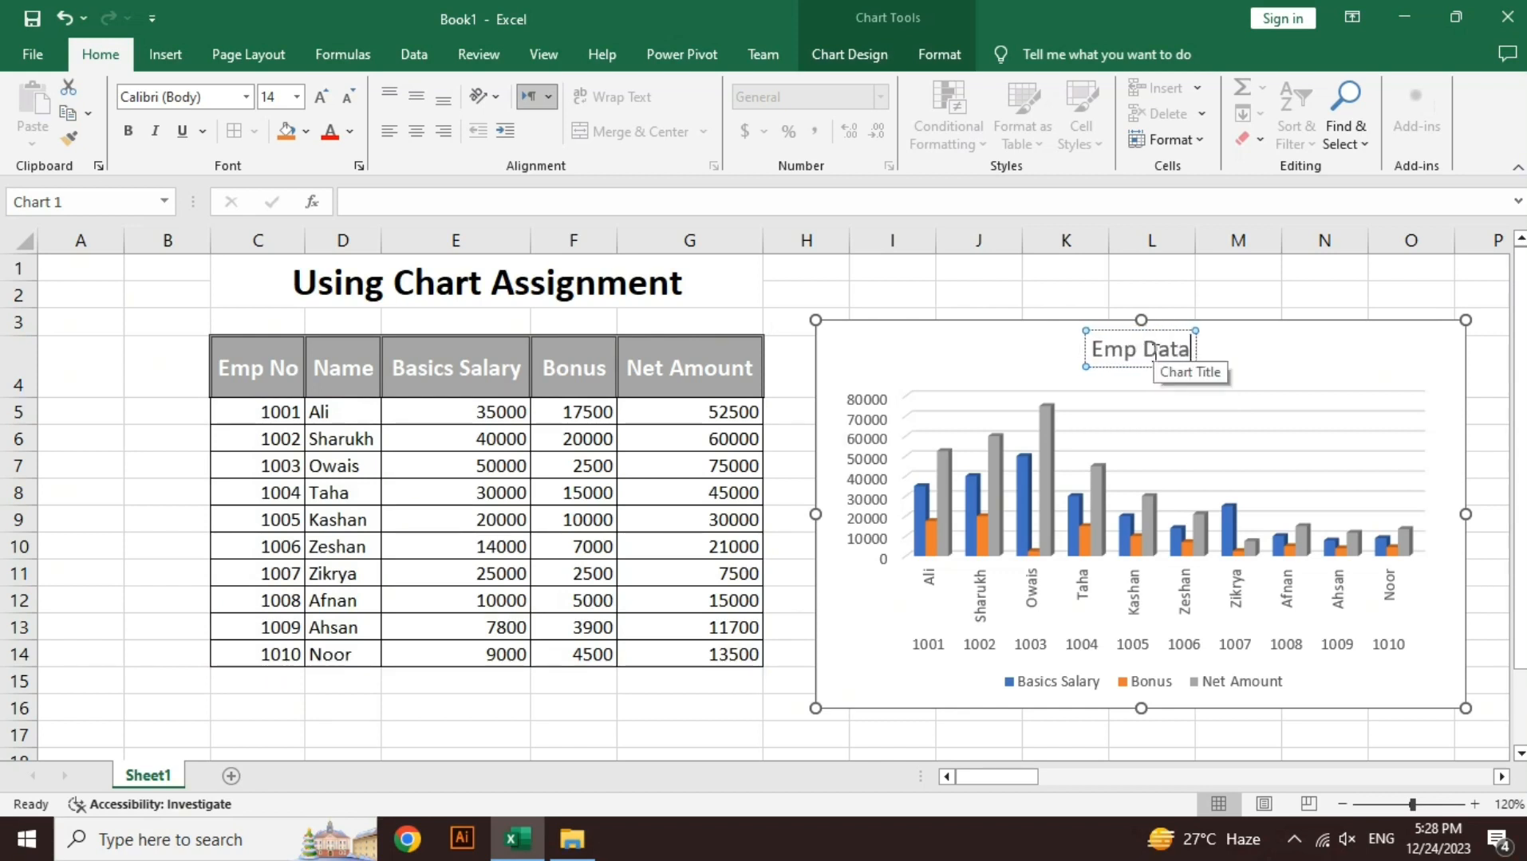
{"action": "left_click", "coordinate": [1249, 372]}
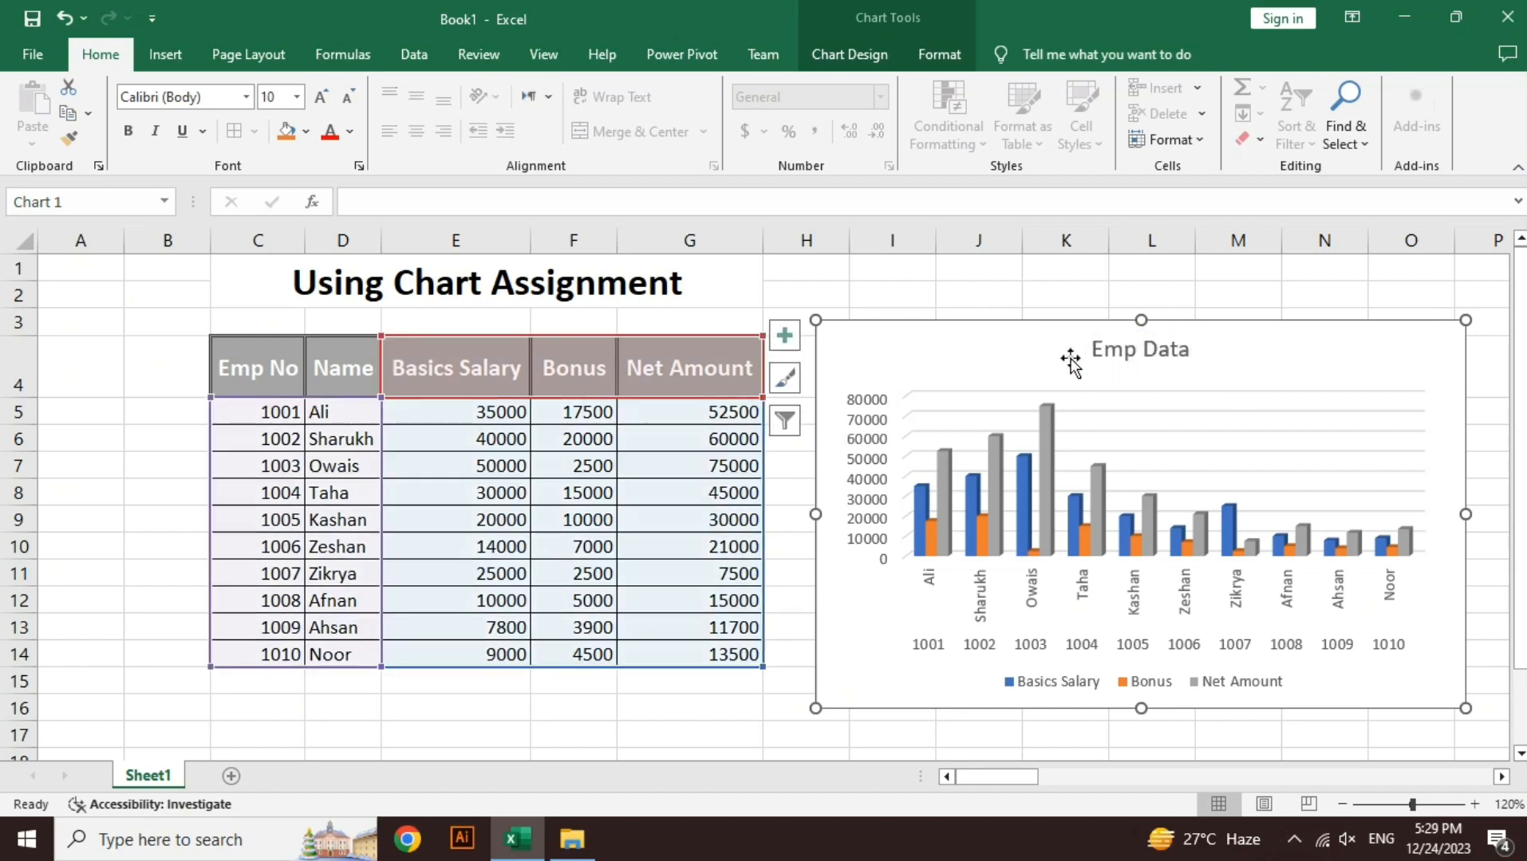
- Review which chart elements can be shown or hidden, including axis titles, data labels and the data table
{"action": "left_click", "coordinate": [784, 336]}
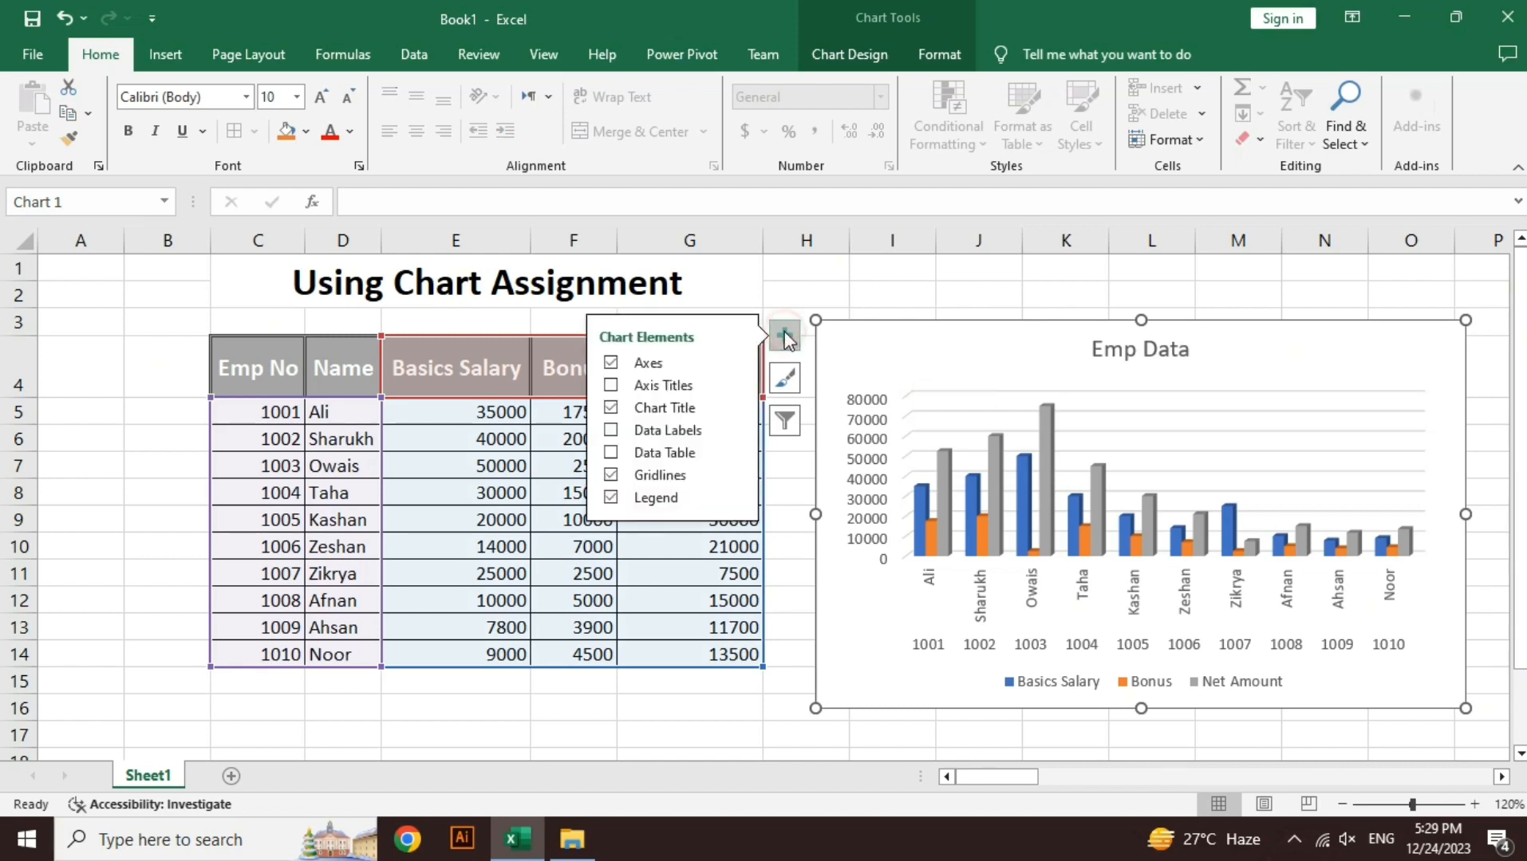
{"action": "left_click", "coordinate": [652, 385]}
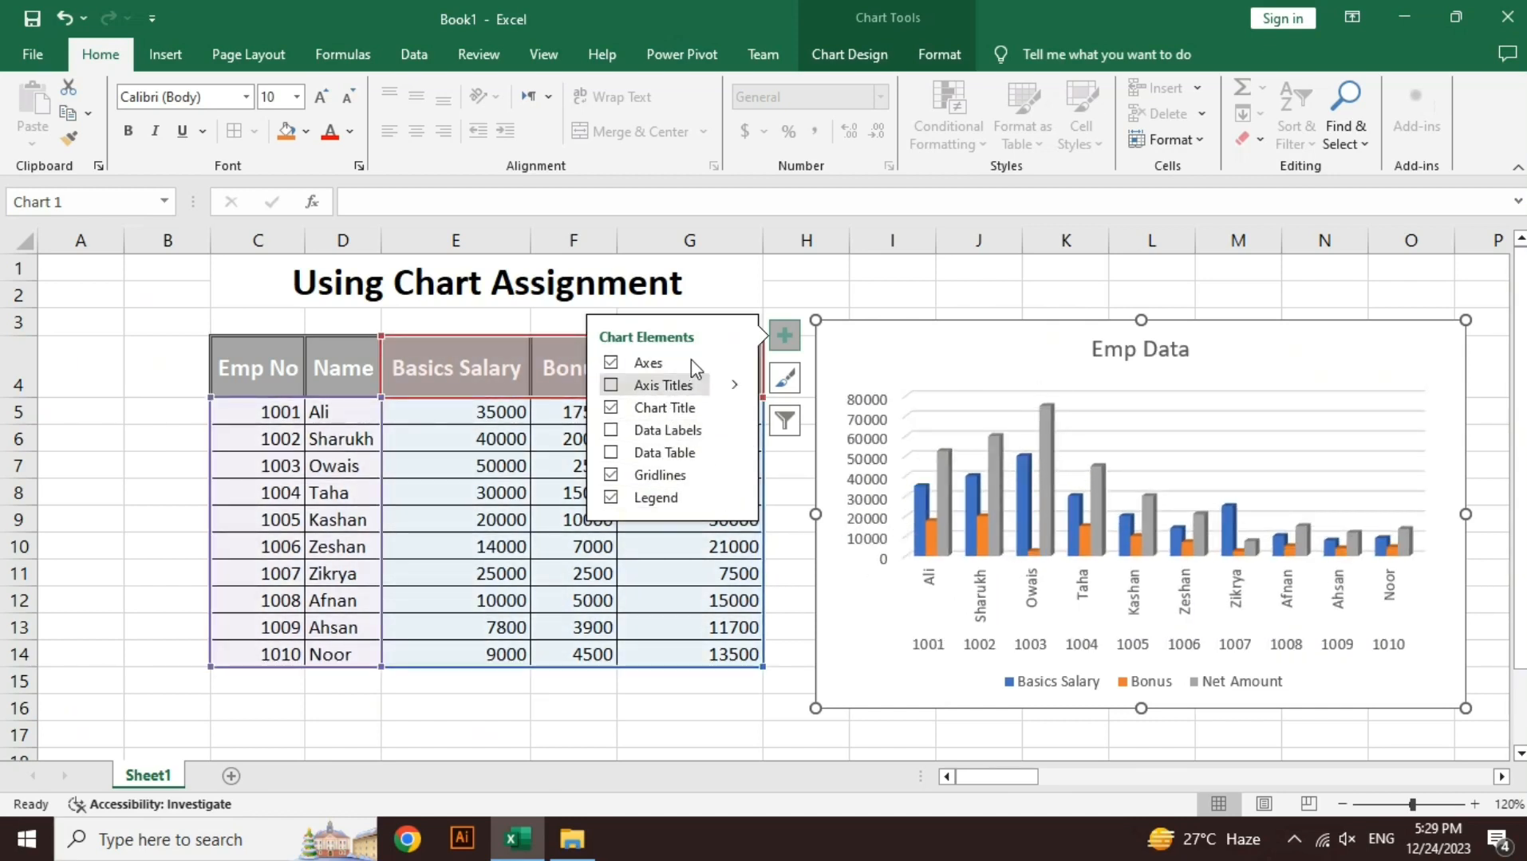
{"action": "left_click", "coordinate": [786, 346]}
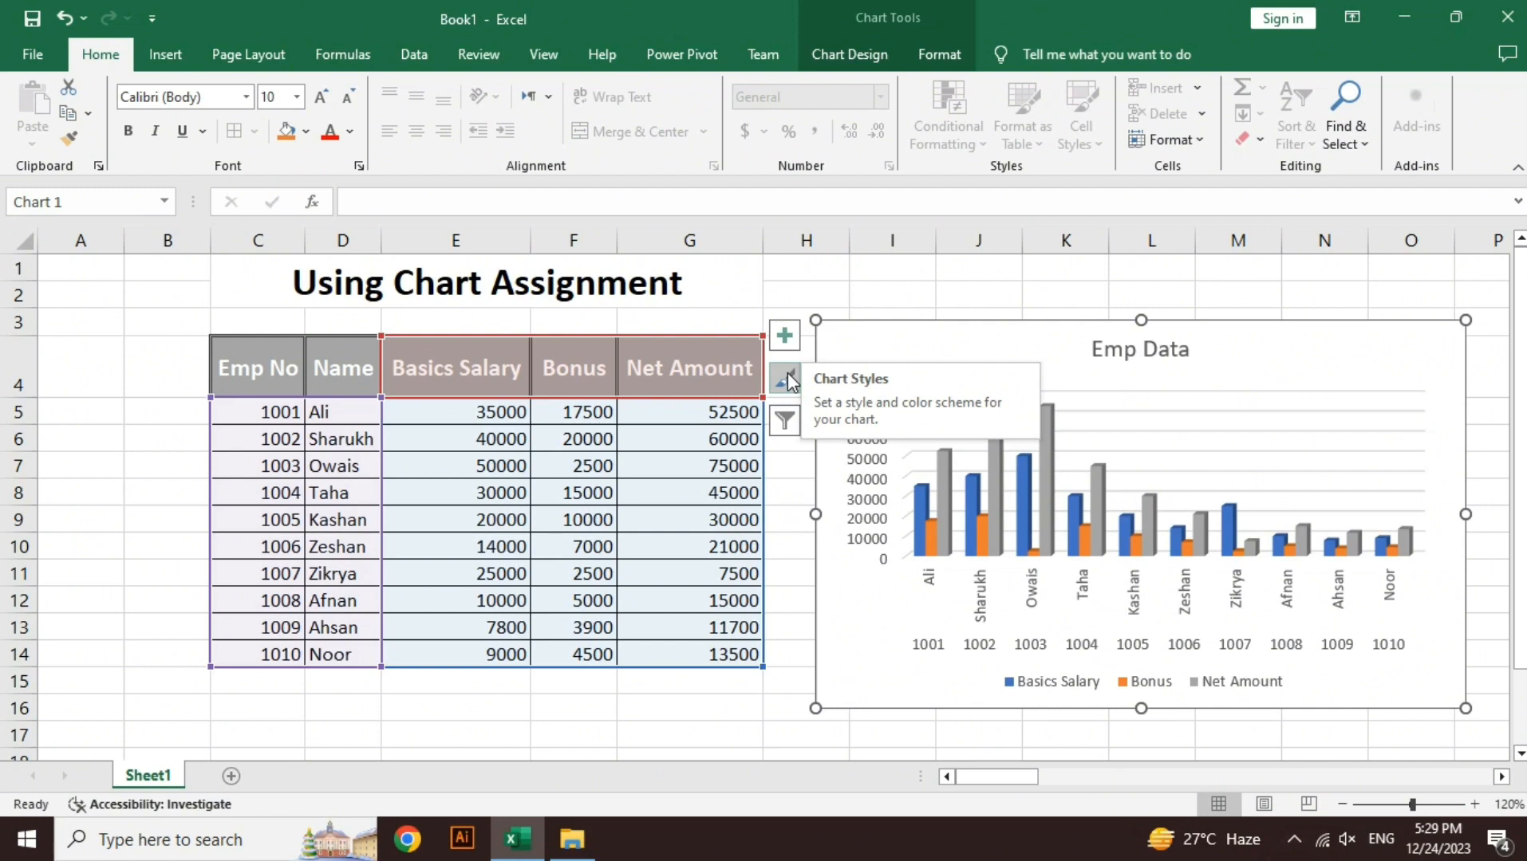
- Browse the available chart styles and preview several on the chart, such as Style 3 and Style 7, without applying one
{"action": "left_click", "coordinate": [787, 375]}
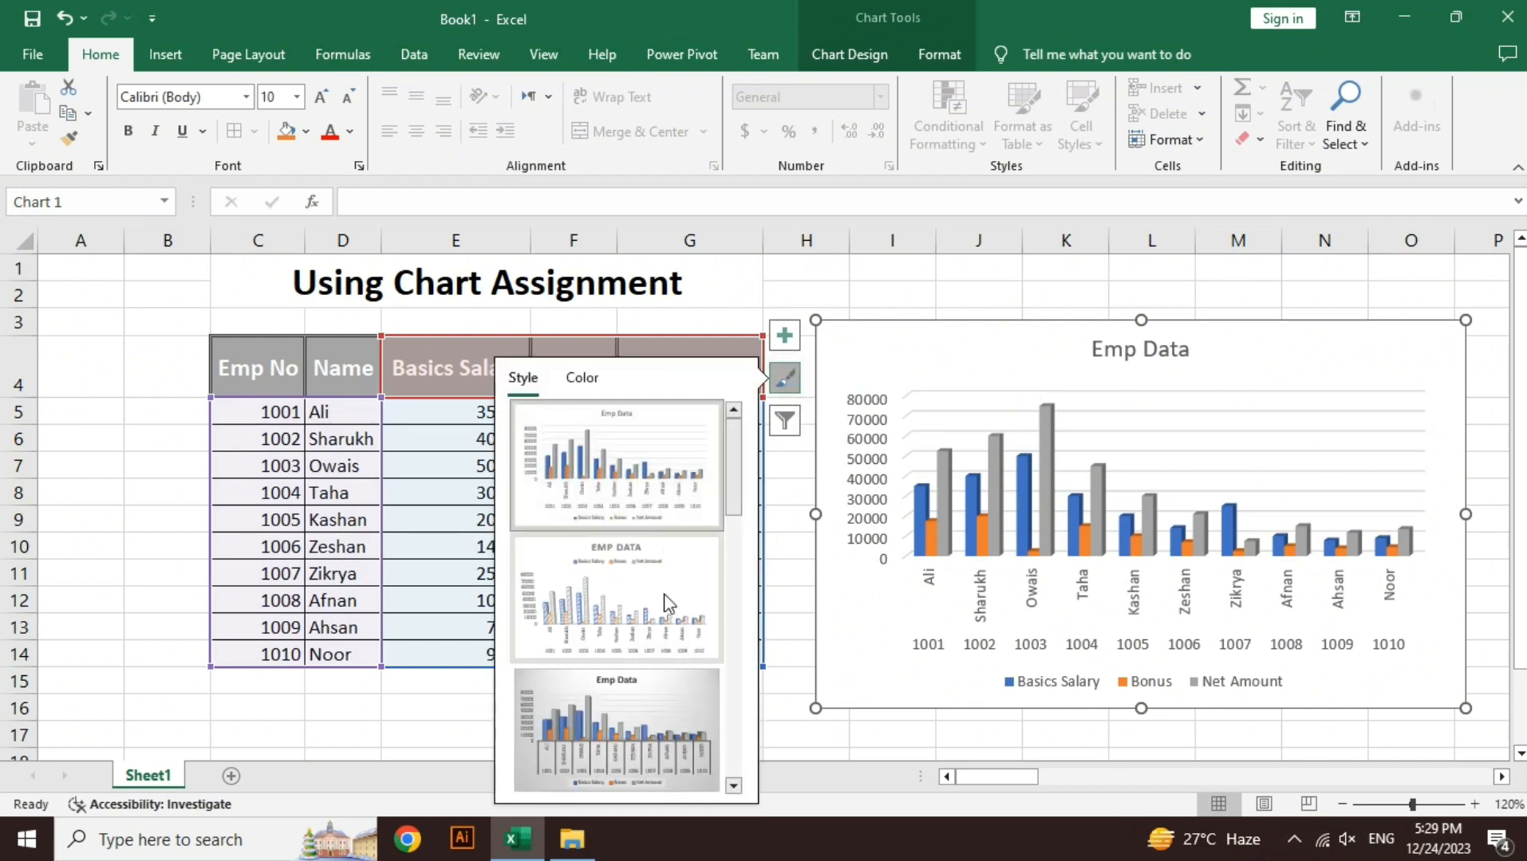
{"action": "left_click_drag", "start_coordinate": [734, 478], "coordinate": [733, 510]}
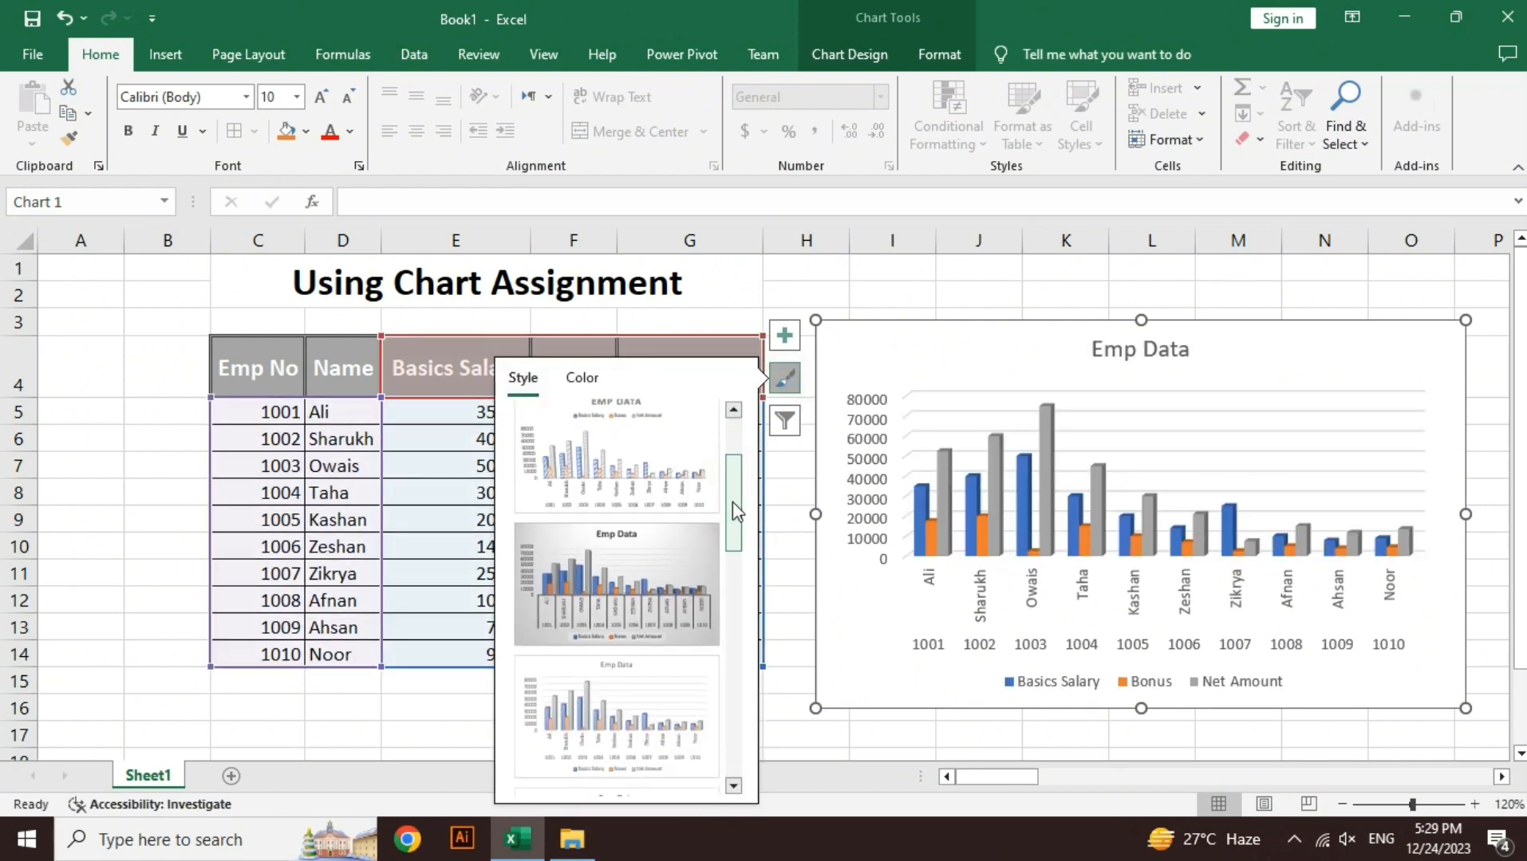
{"action": "left_click", "coordinate": [878, 55]}
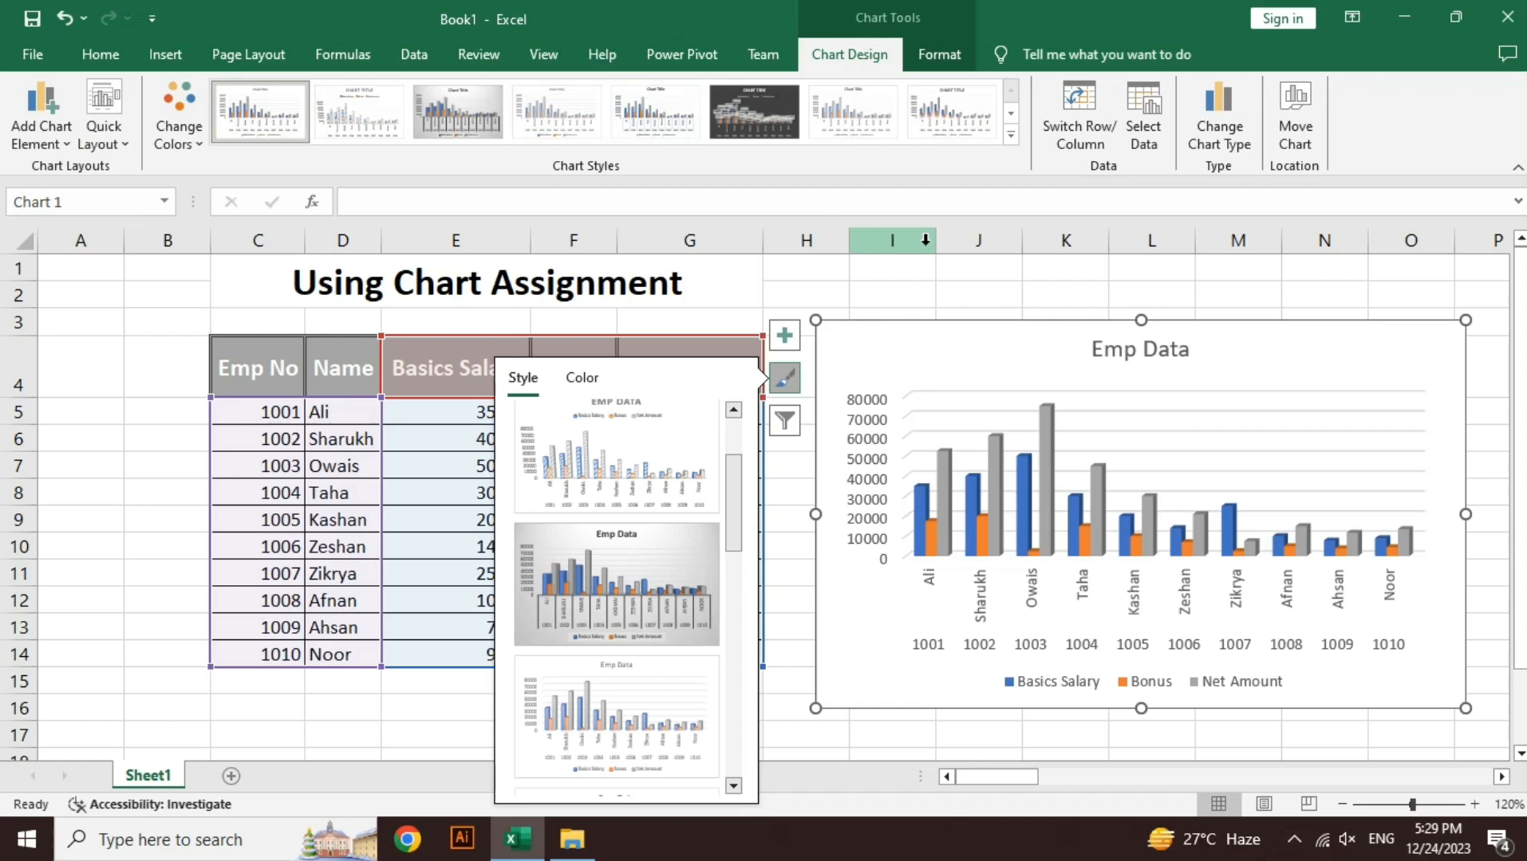
{"action": "left_click", "coordinate": [1010, 135]}
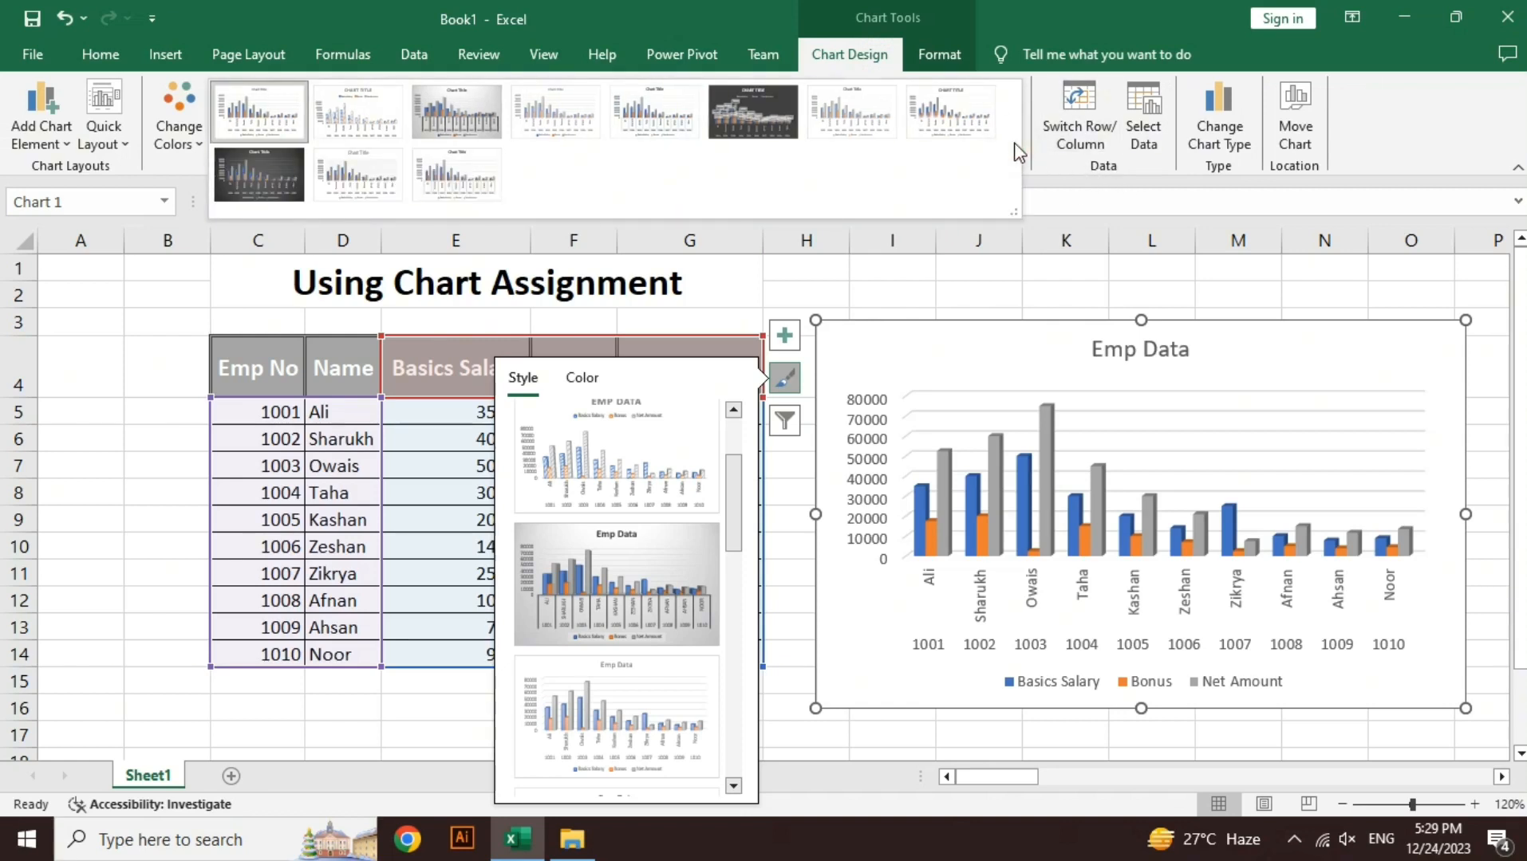
{"action": "left_click", "coordinate": [784, 380]}
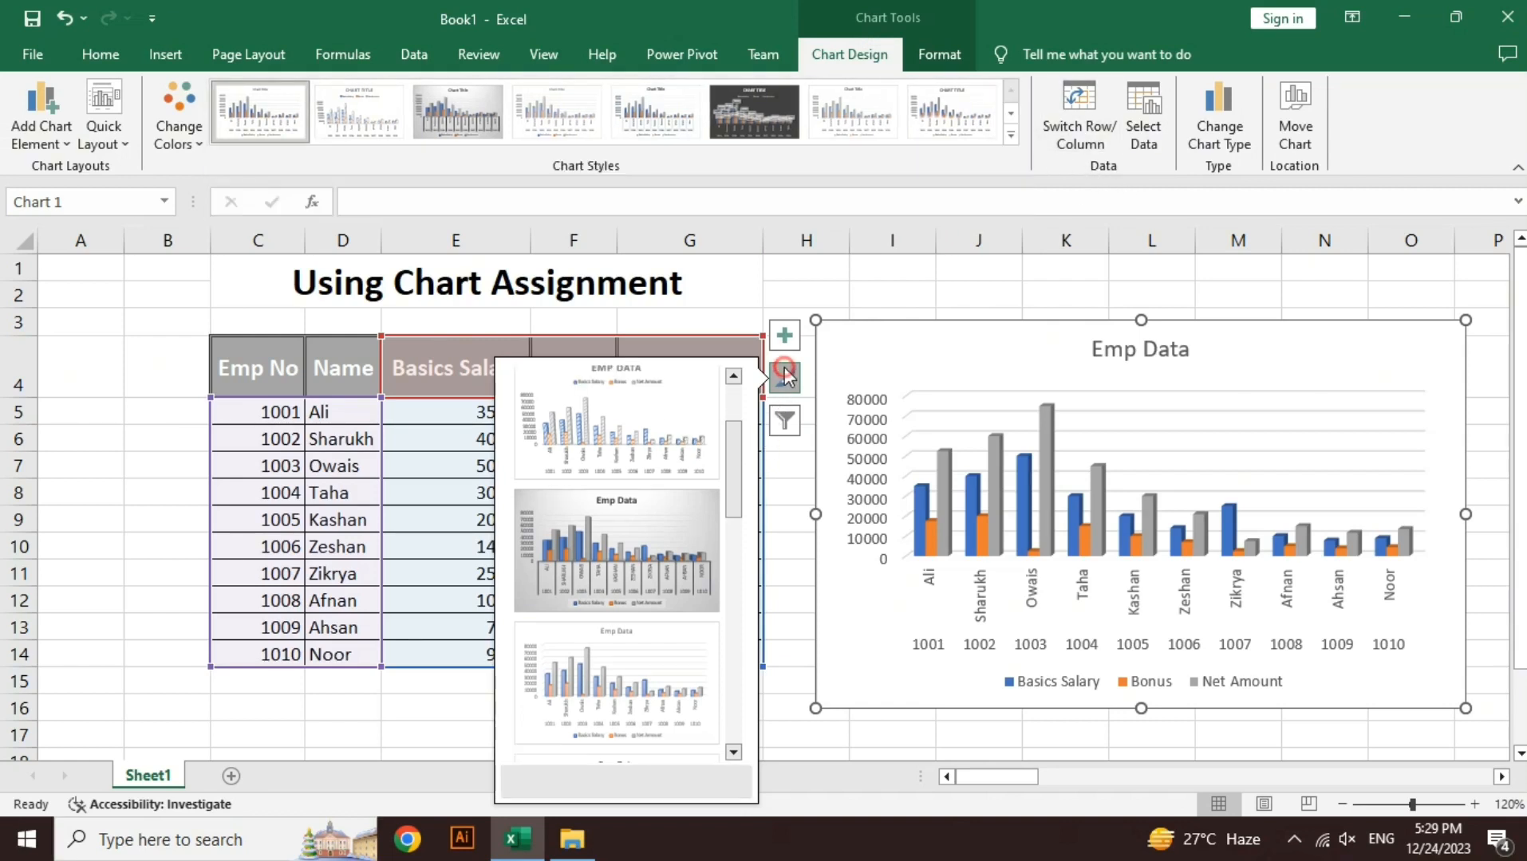
{"action": "left_click", "coordinate": [784, 380]}
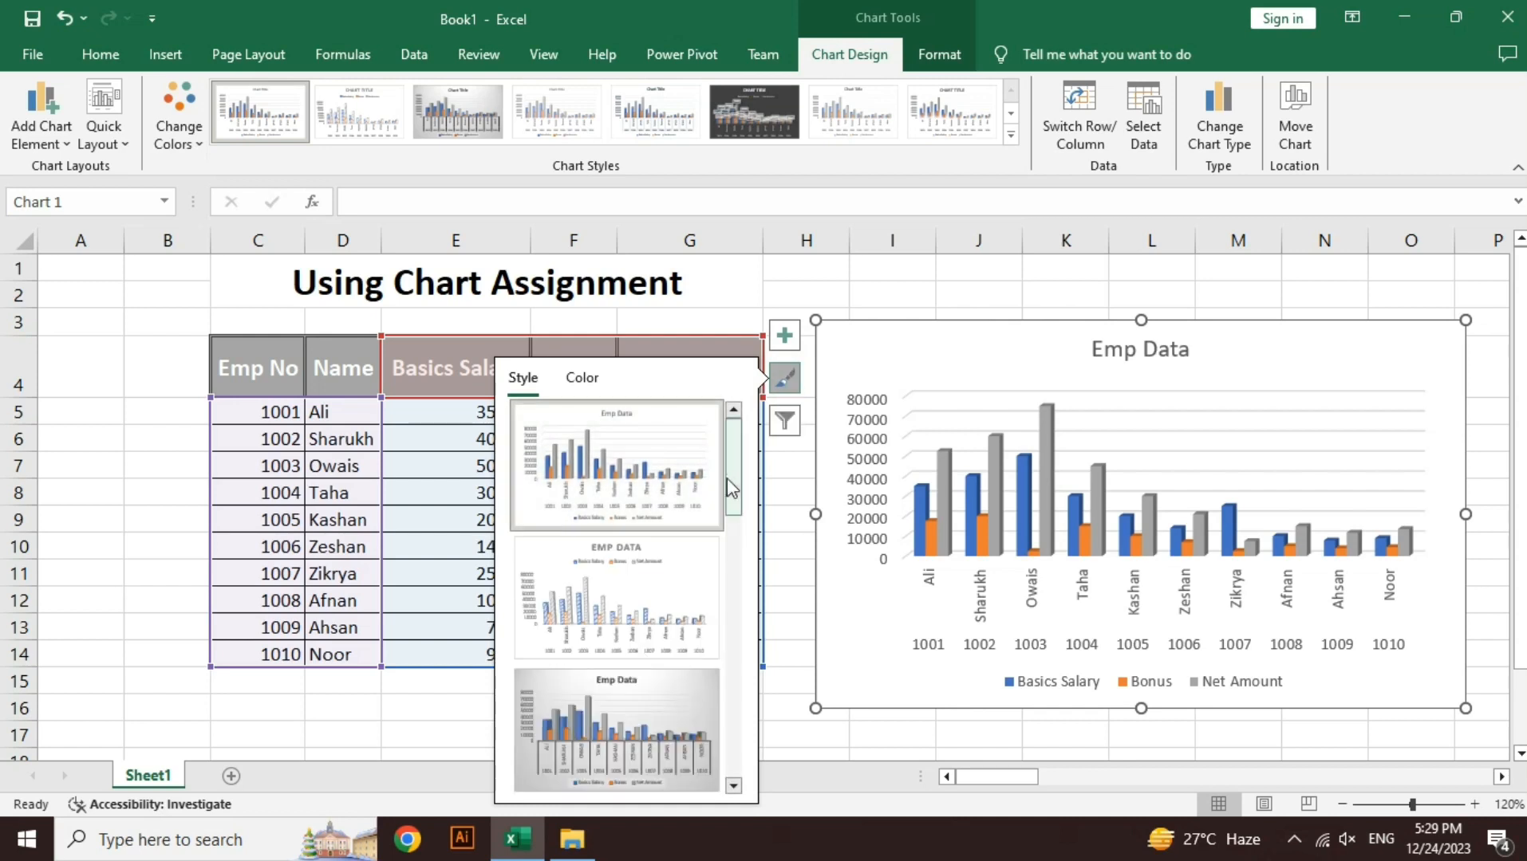
{"action": "scroll", "coordinate": [727, 478], "scroll_direction": "down", "scroll_amount": 2}
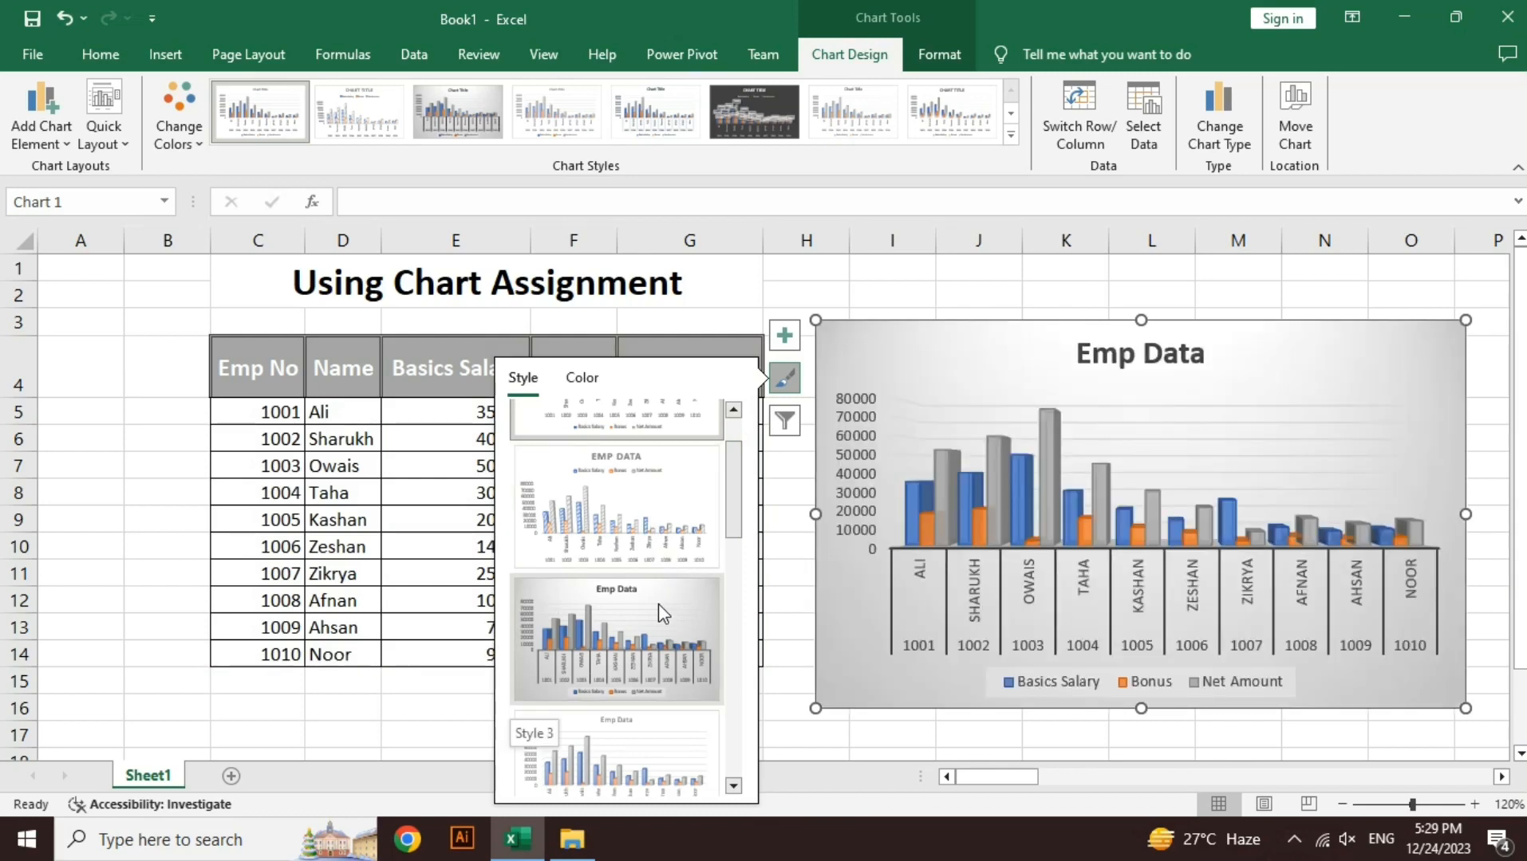
{"action": "left_click_drag", "start_coordinate": [734, 530], "coordinate": [734, 604]}
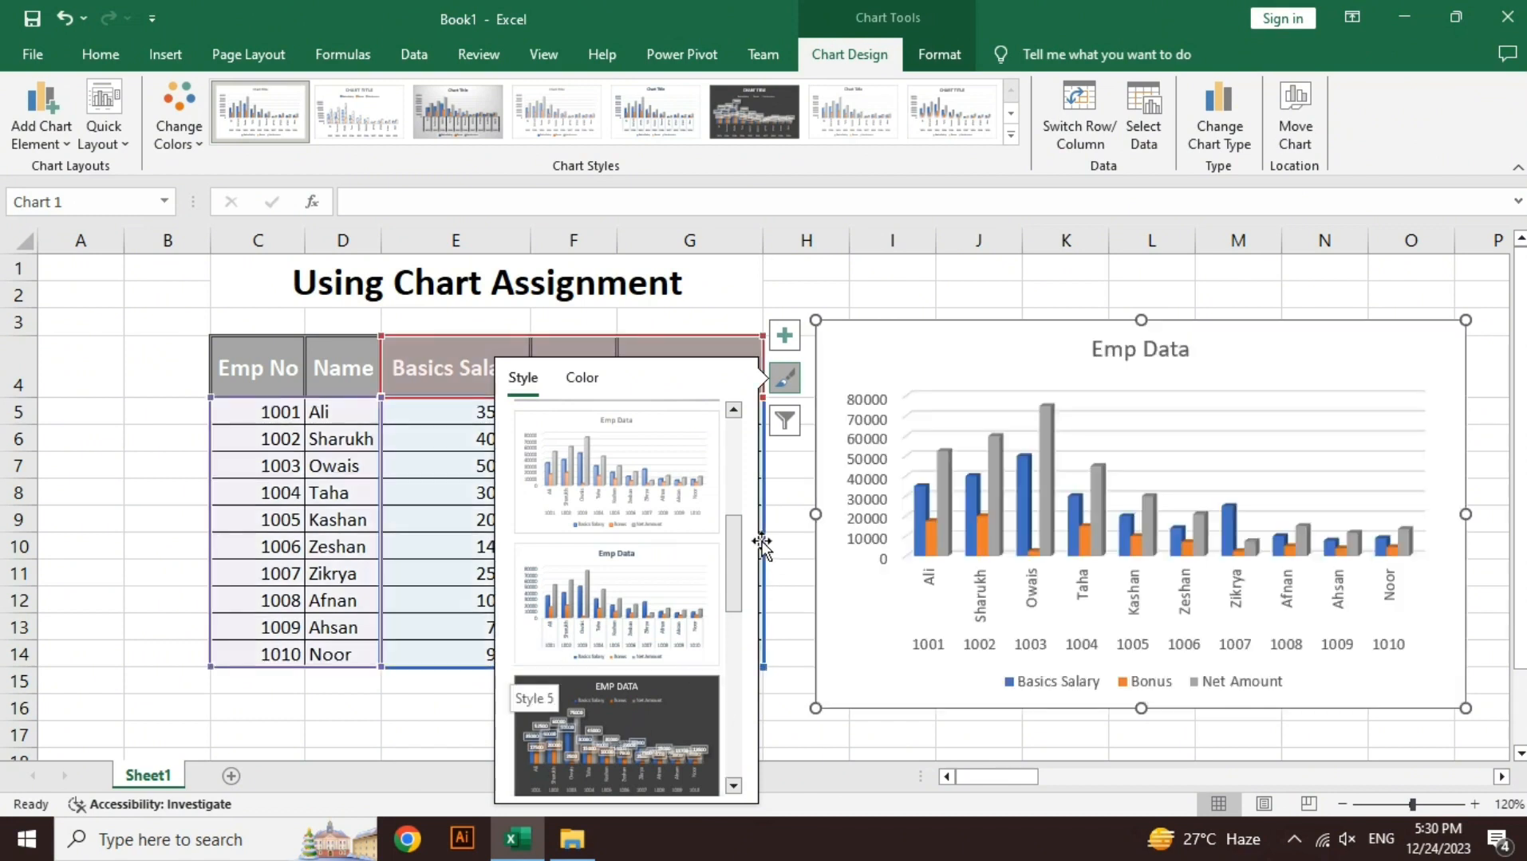
{"action": "left_click_drag", "start_coordinate": [735, 572], "coordinate": [739, 645]}
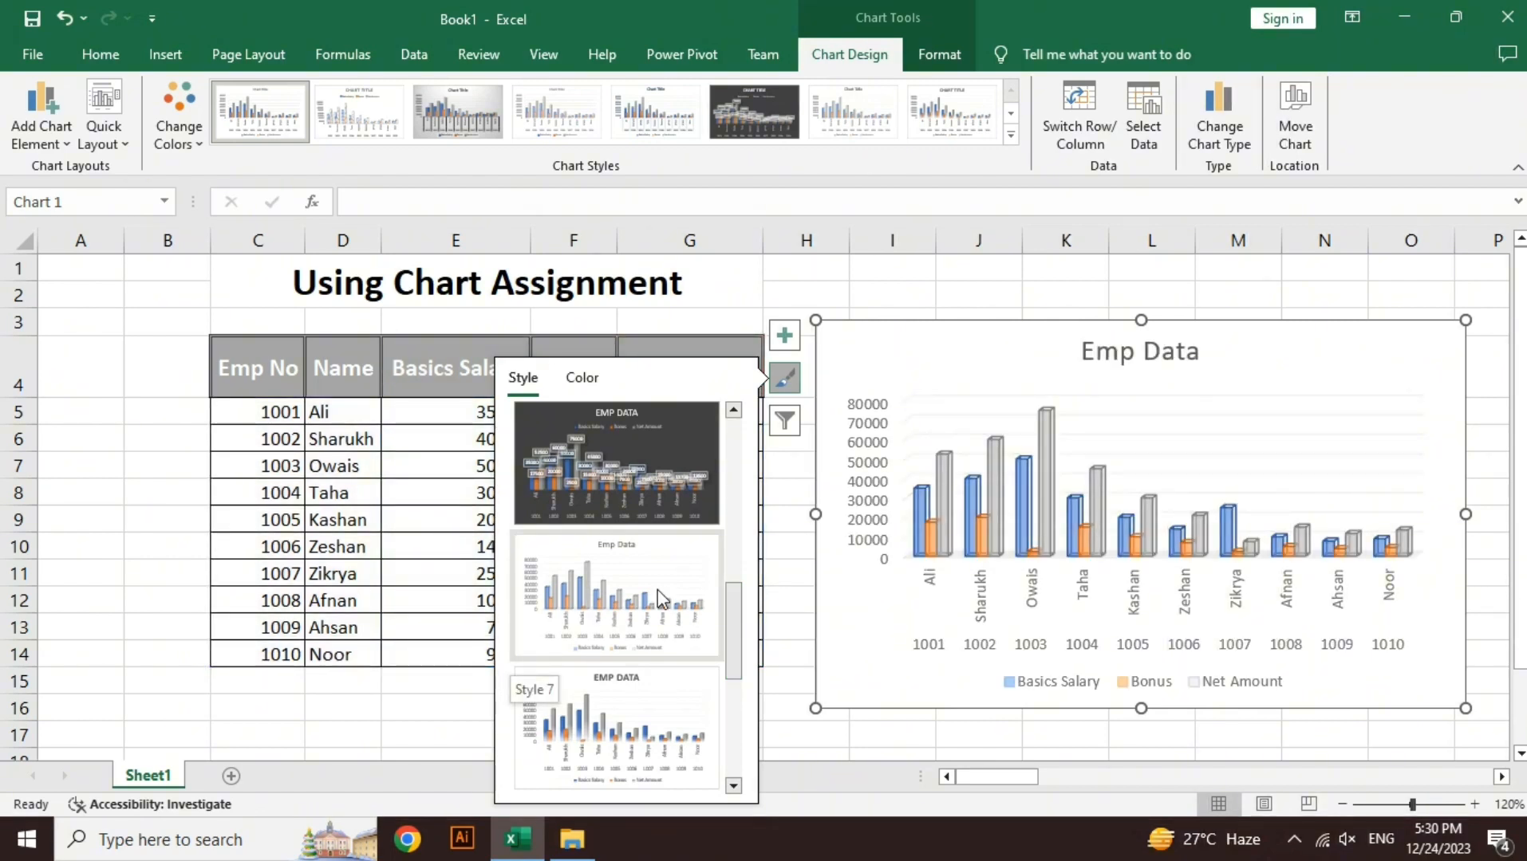
{"action": "left_click_drag", "start_coordinate": [733, 616], "coordinate": [734, 661]}
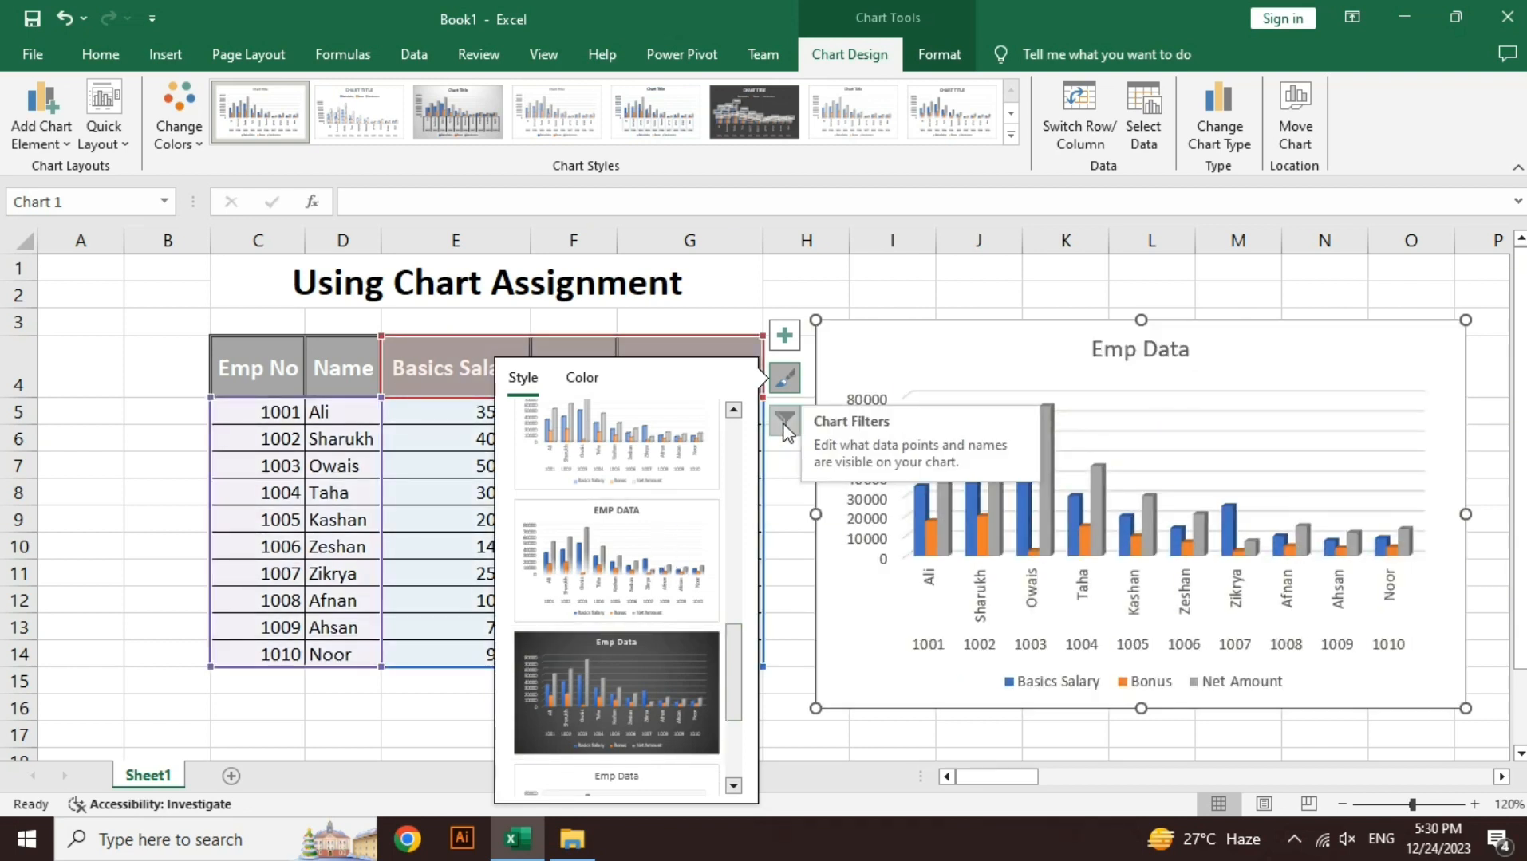
{"action": "left_click", "coordinate": [784, 380]}
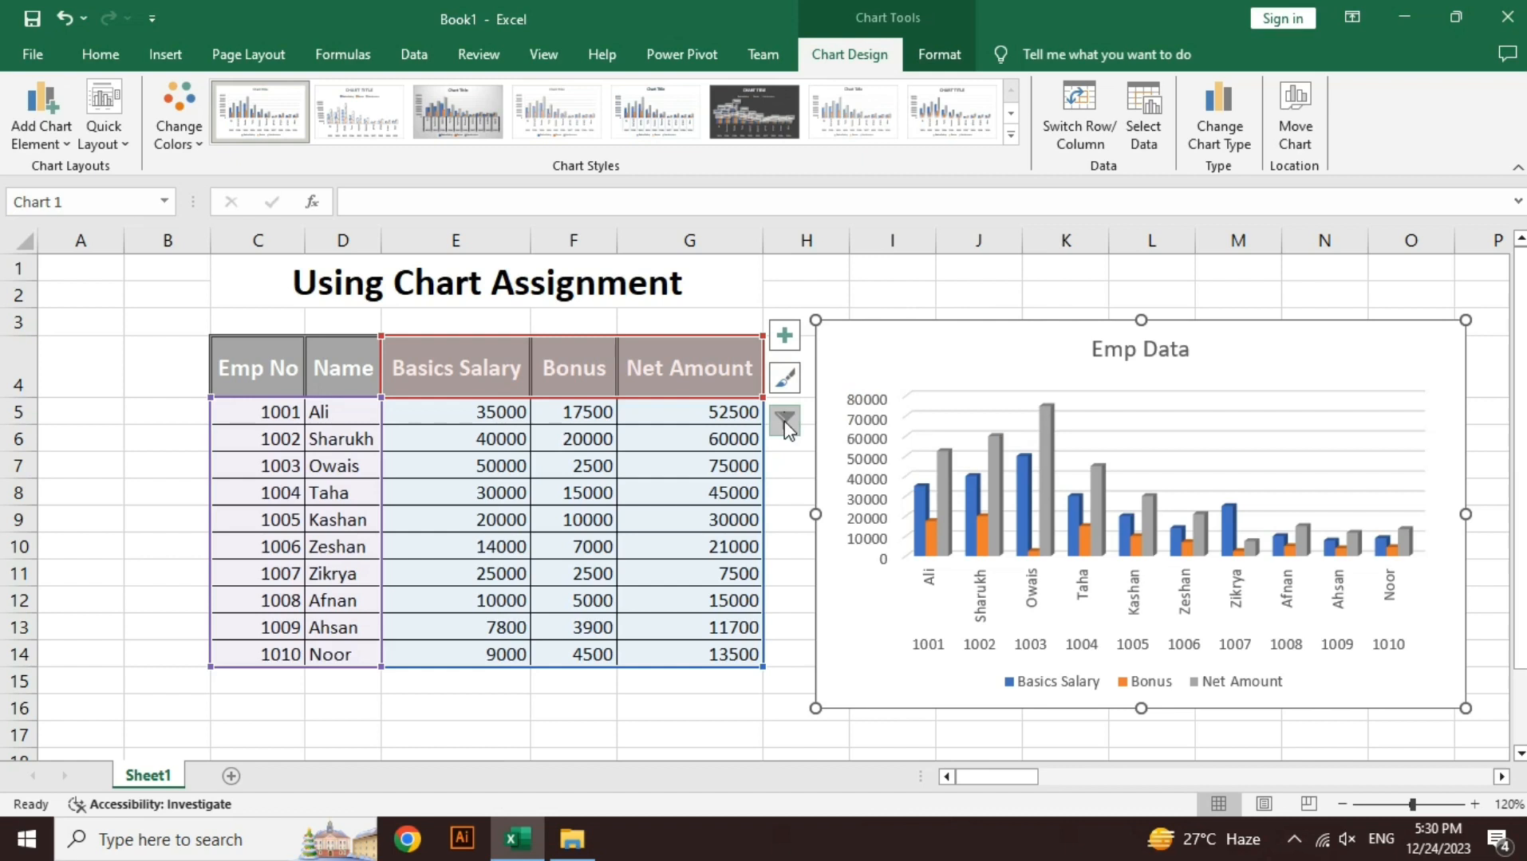
- Filter the chart's series so that only Basics Salary is plotted
{"action": "left_click", "coordinate": [784, 420]}
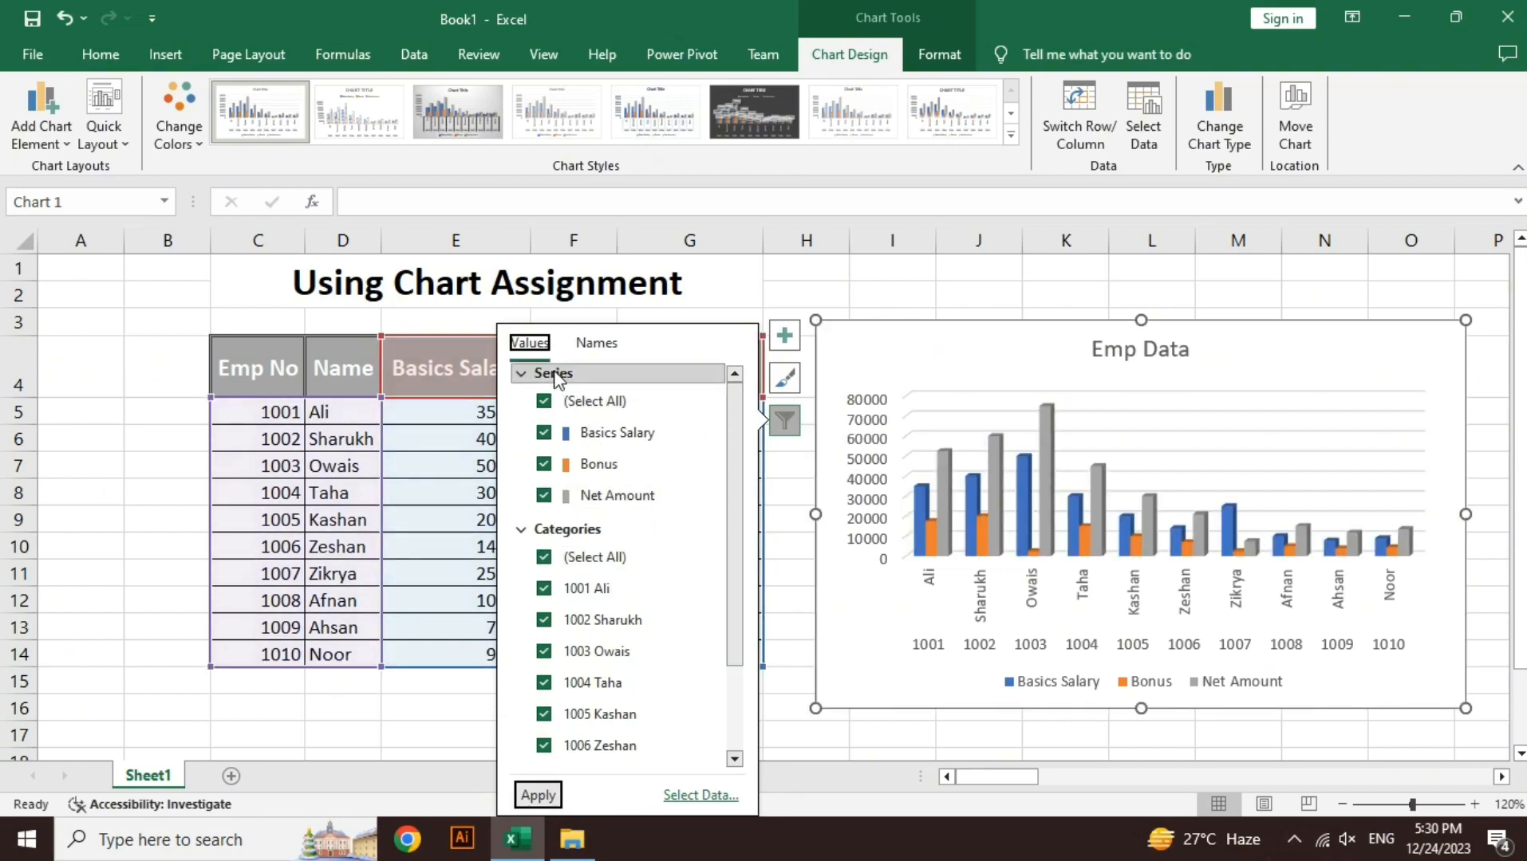
{"action": "left_click", "coordinate": [595, 343]}
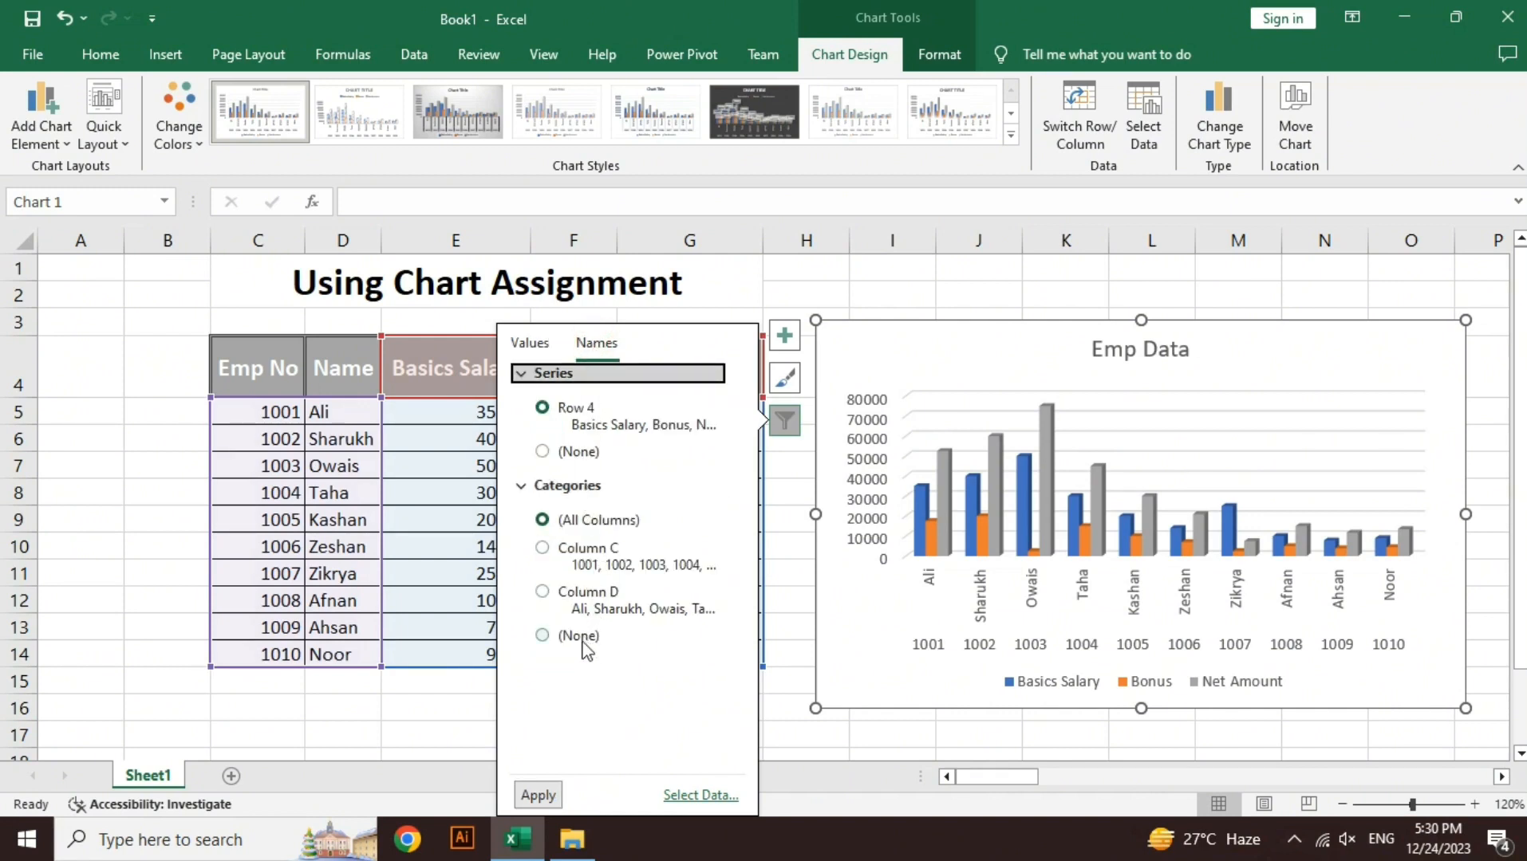
{"action": "left_click", "coordinate": [529, 343]}
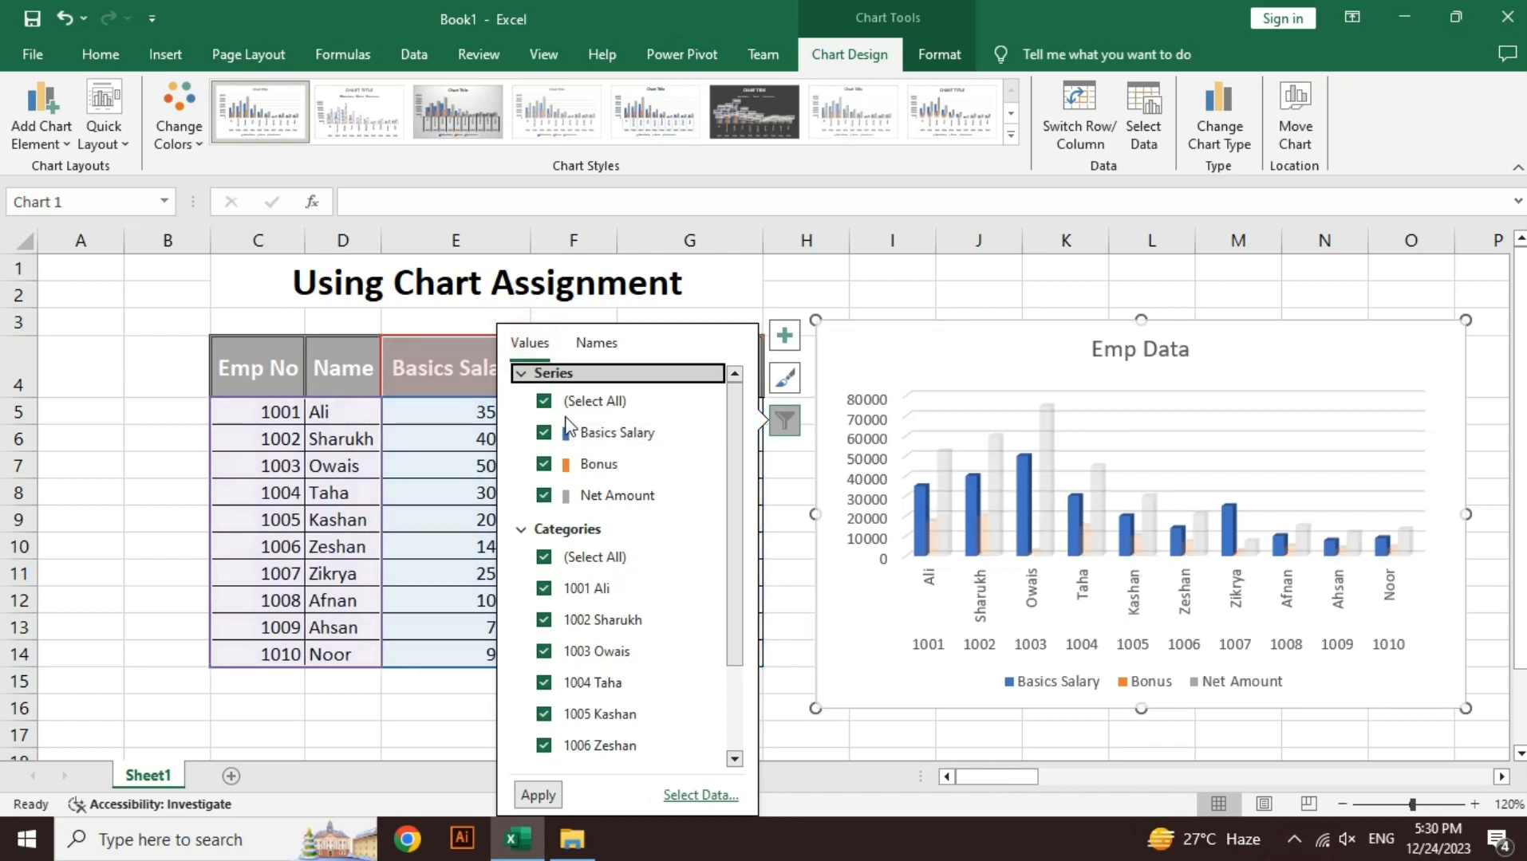
{"action": "left_click", "coordinate": [582, 401]}
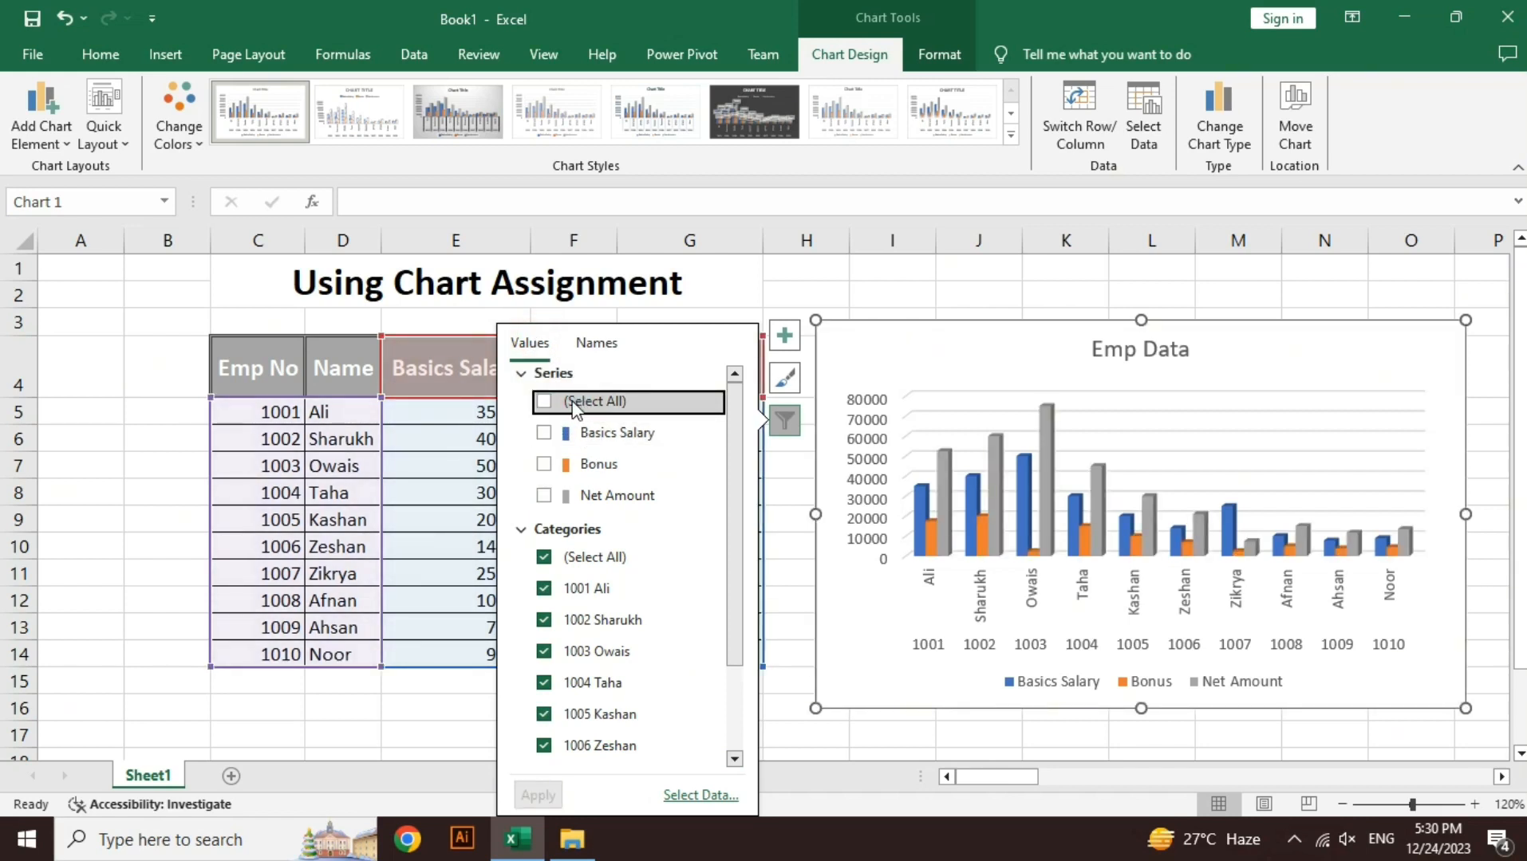
{"action": "left_click", "coordinate": [594, 438]}
{"action": "left_click", "coordinate": [540, 796]}
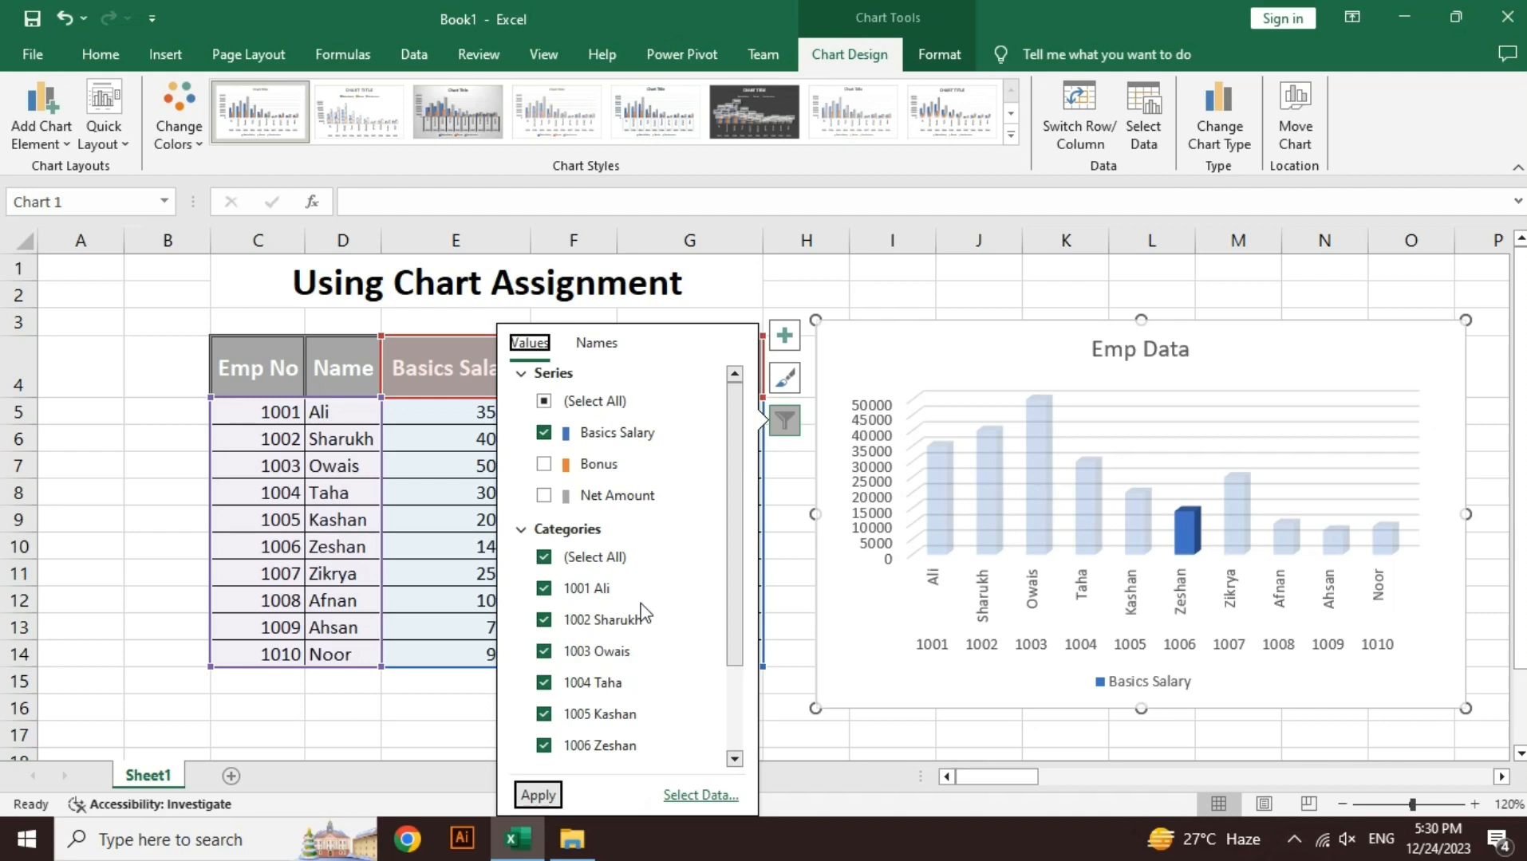
- Filter the chart's categories so that only the first employee, from row 5 of the table, is plotted
{"action": "left_click", "coordinate": [520, 529]}
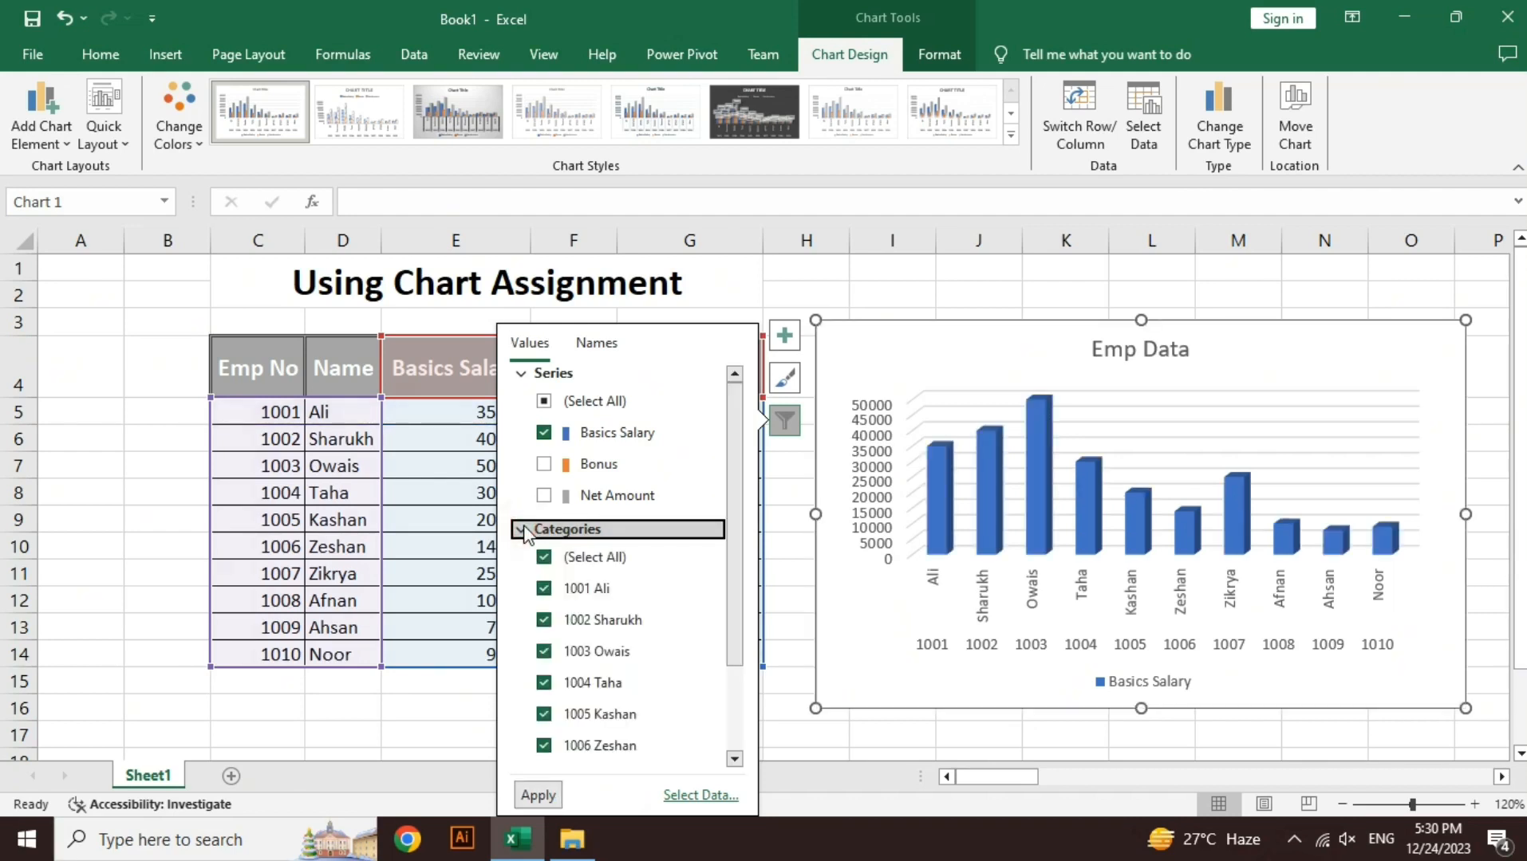
{"action": "left_click", "coordinate": [616, 558]}
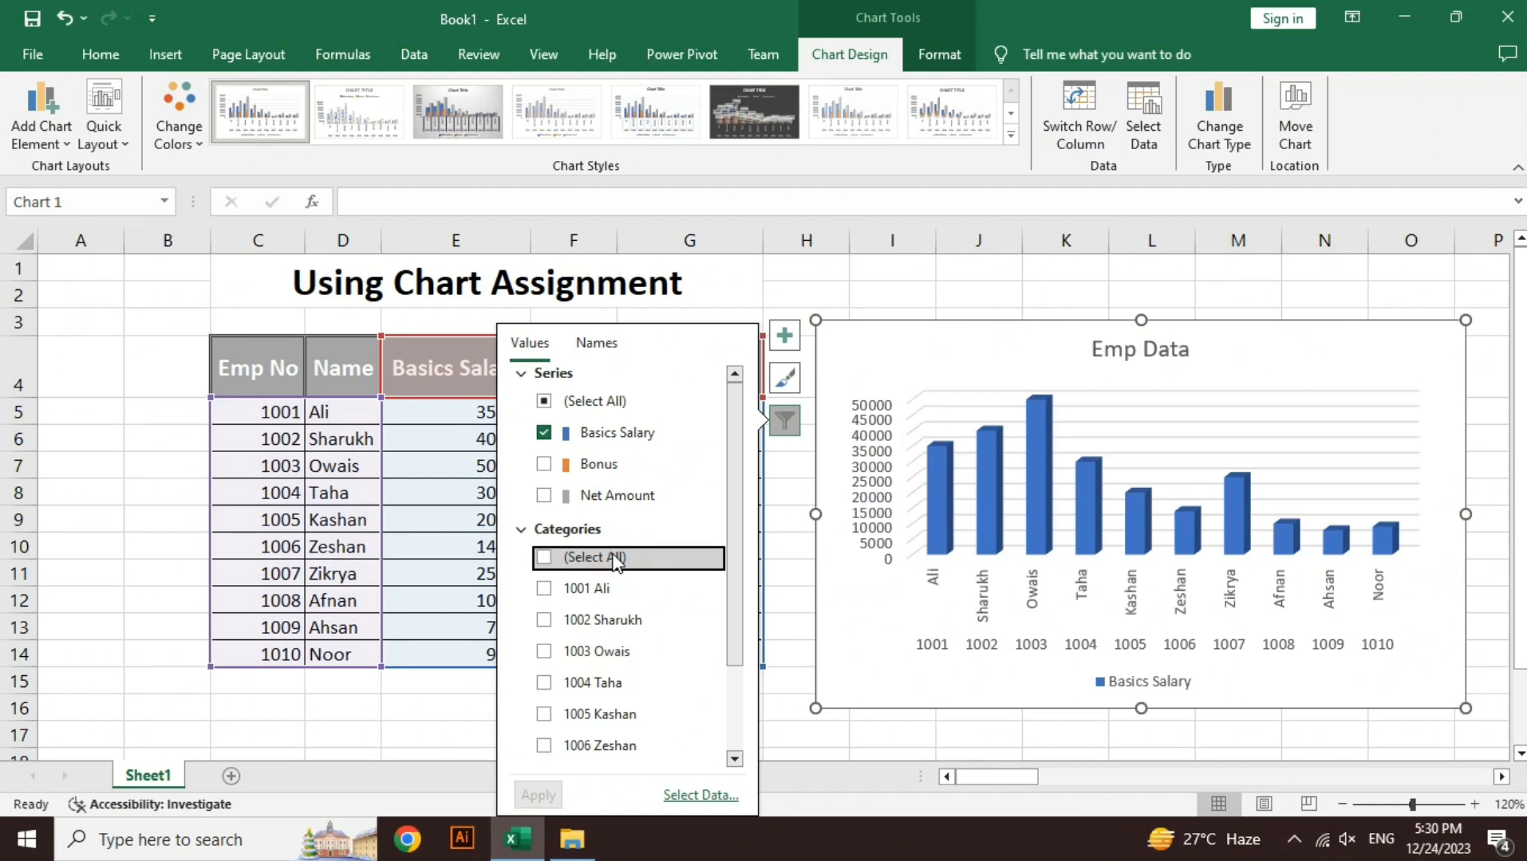
{"action": "left_click", "coordinate": [559, 596]}
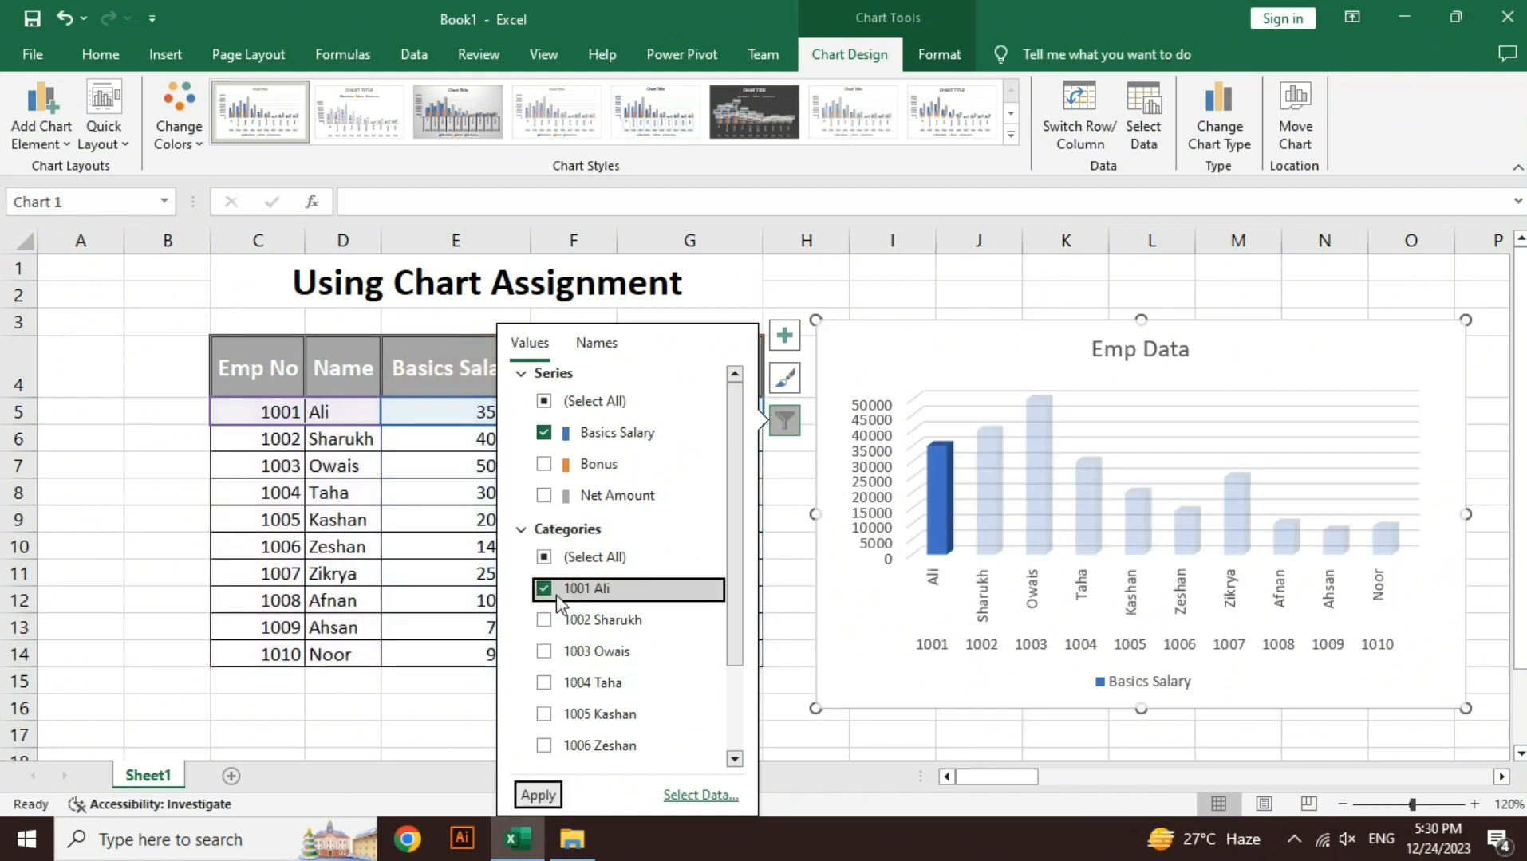
{"action": "left_click", "coordinate": [547, 793]}
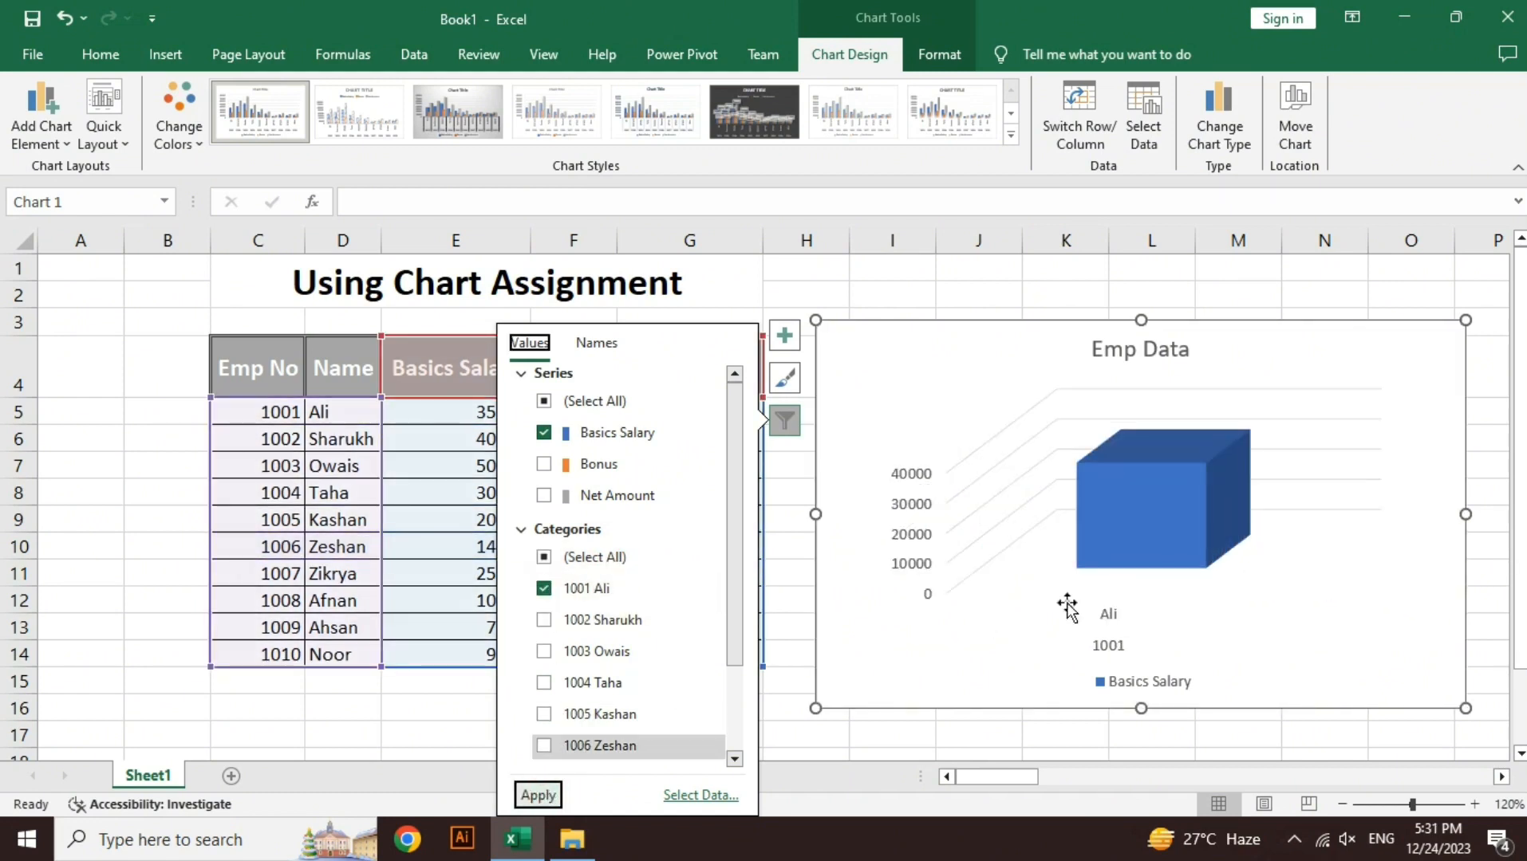
- Extend the chart filters to include the Bonus series and the employees in rows 6 and 7 of the table
{"action": "left_click", "coordinate": [595, 624]}
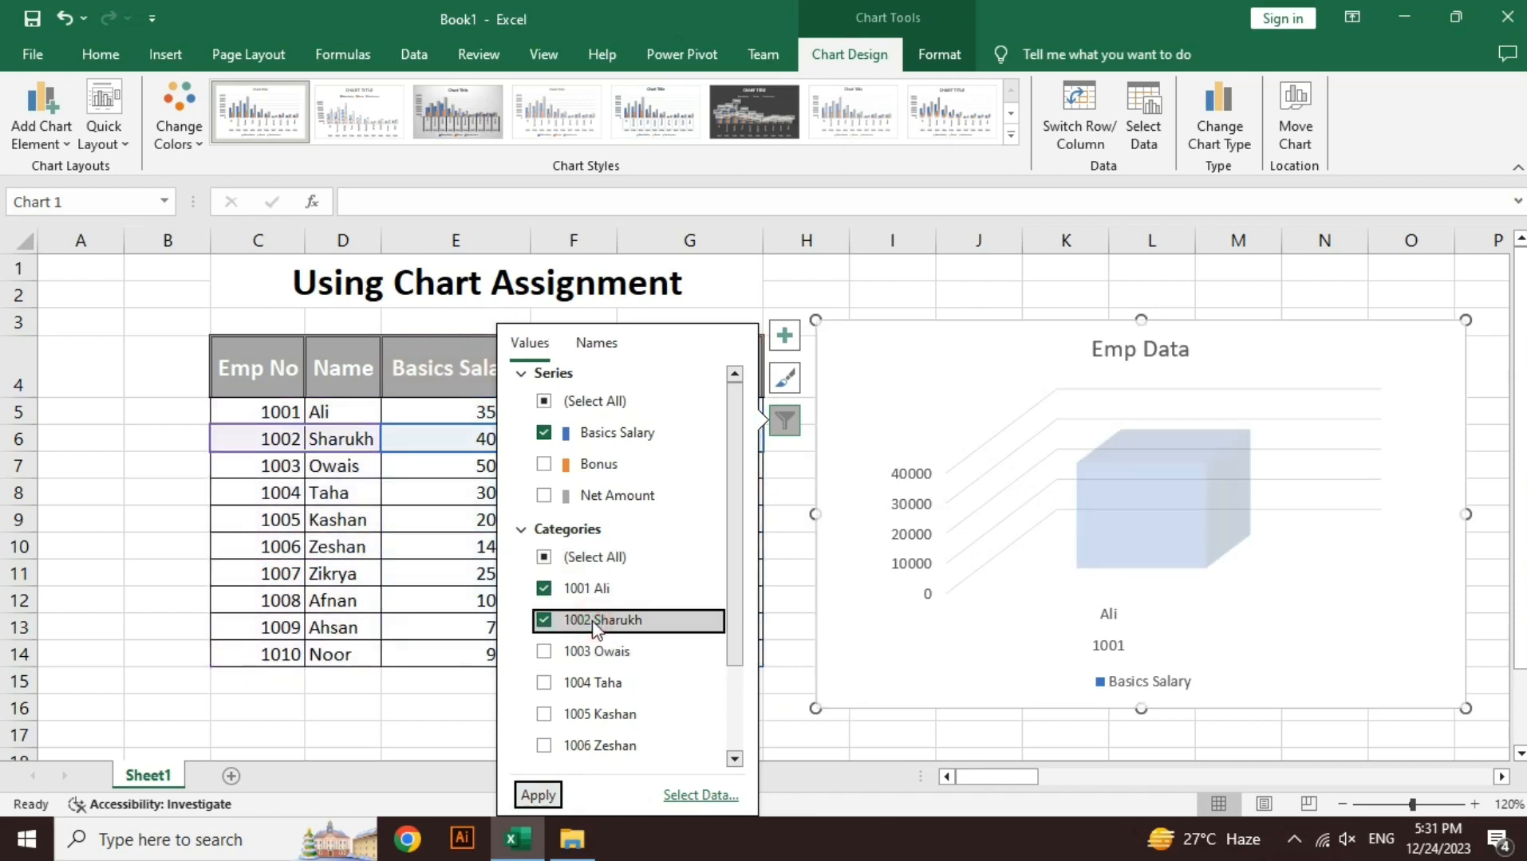
{"action": "left_click", "coordinate": [547, 795]}
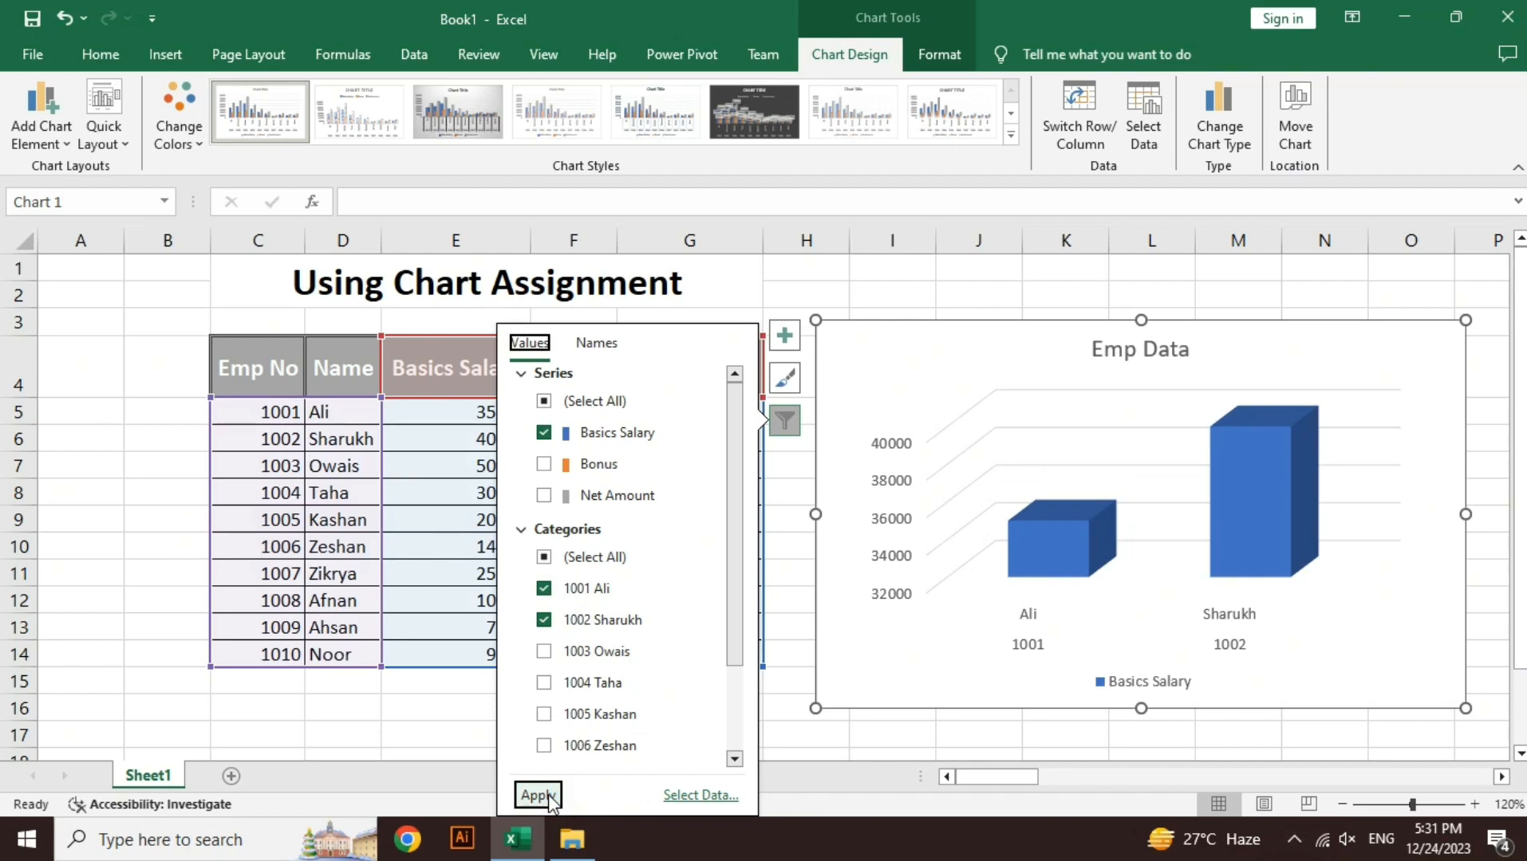
{"action": "left_click", "coordinate": [594, 469]}
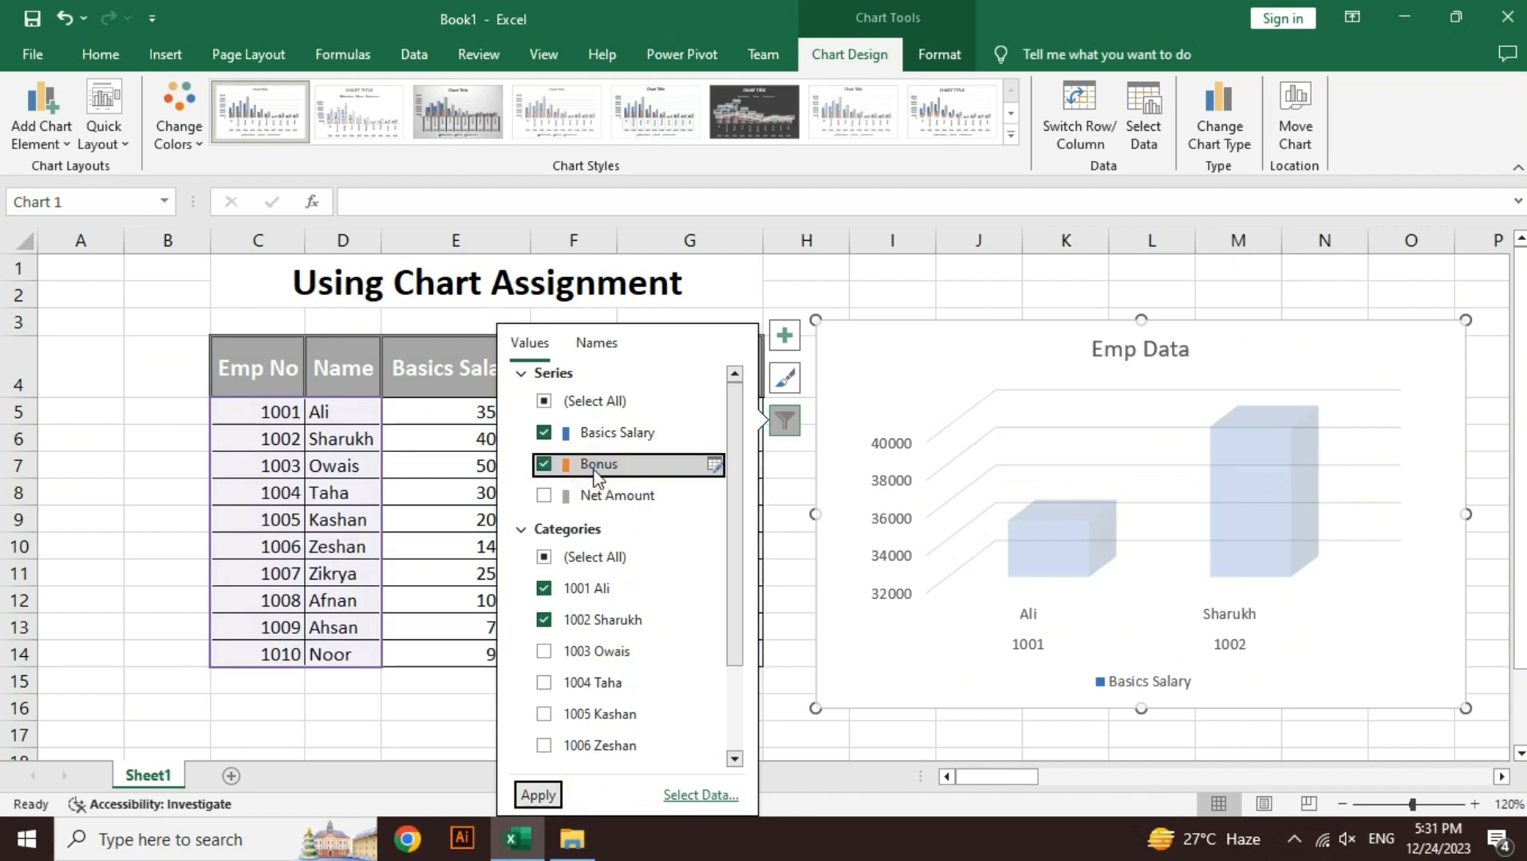
{"action": "left_click", "coordinate": [538, 795]}
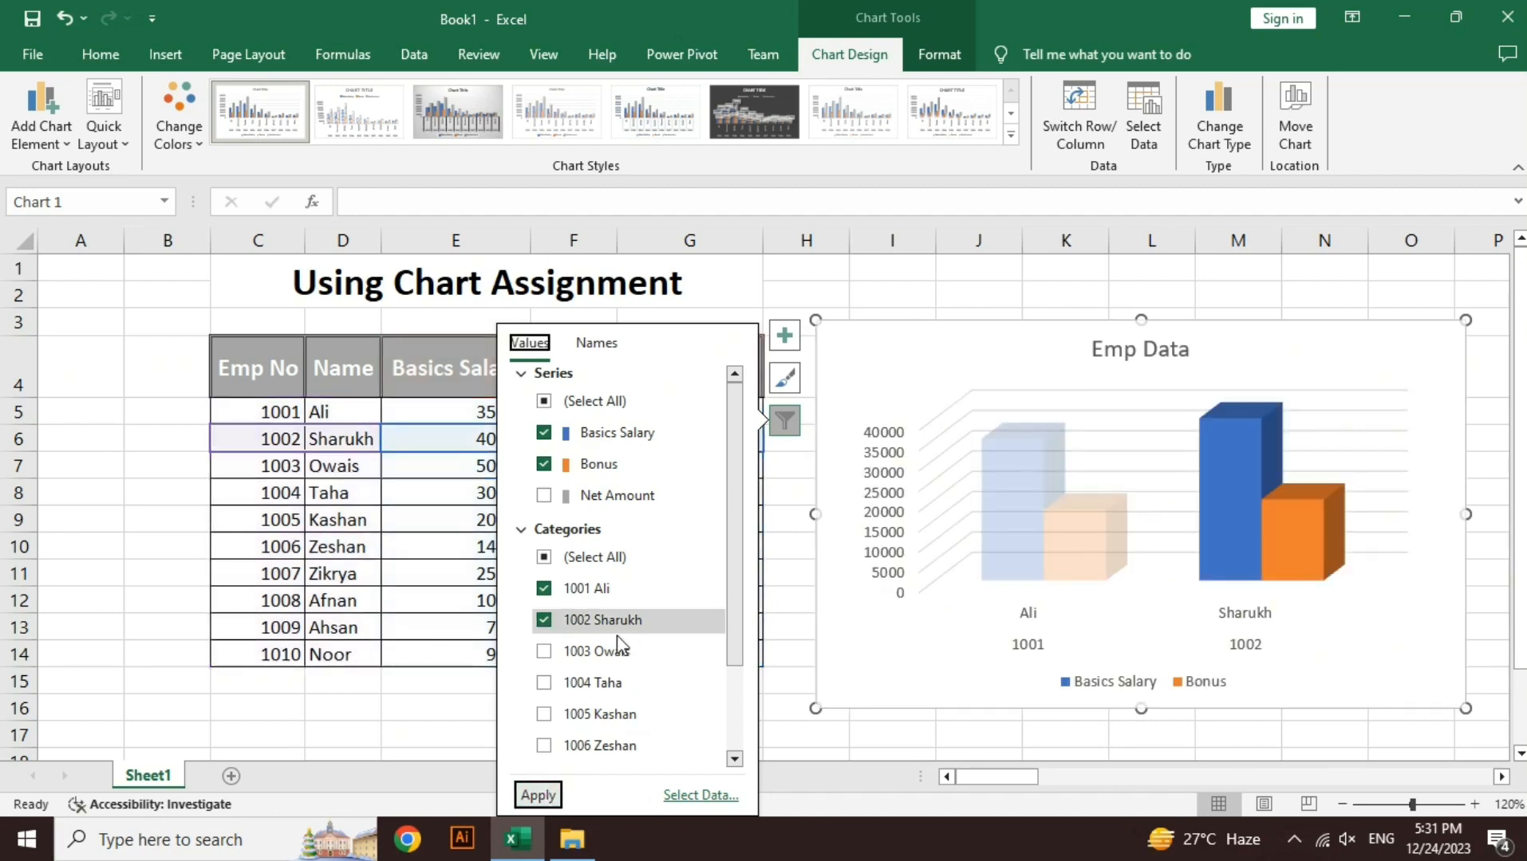
{"action": "left_click", "coordinate": [606, 653]}
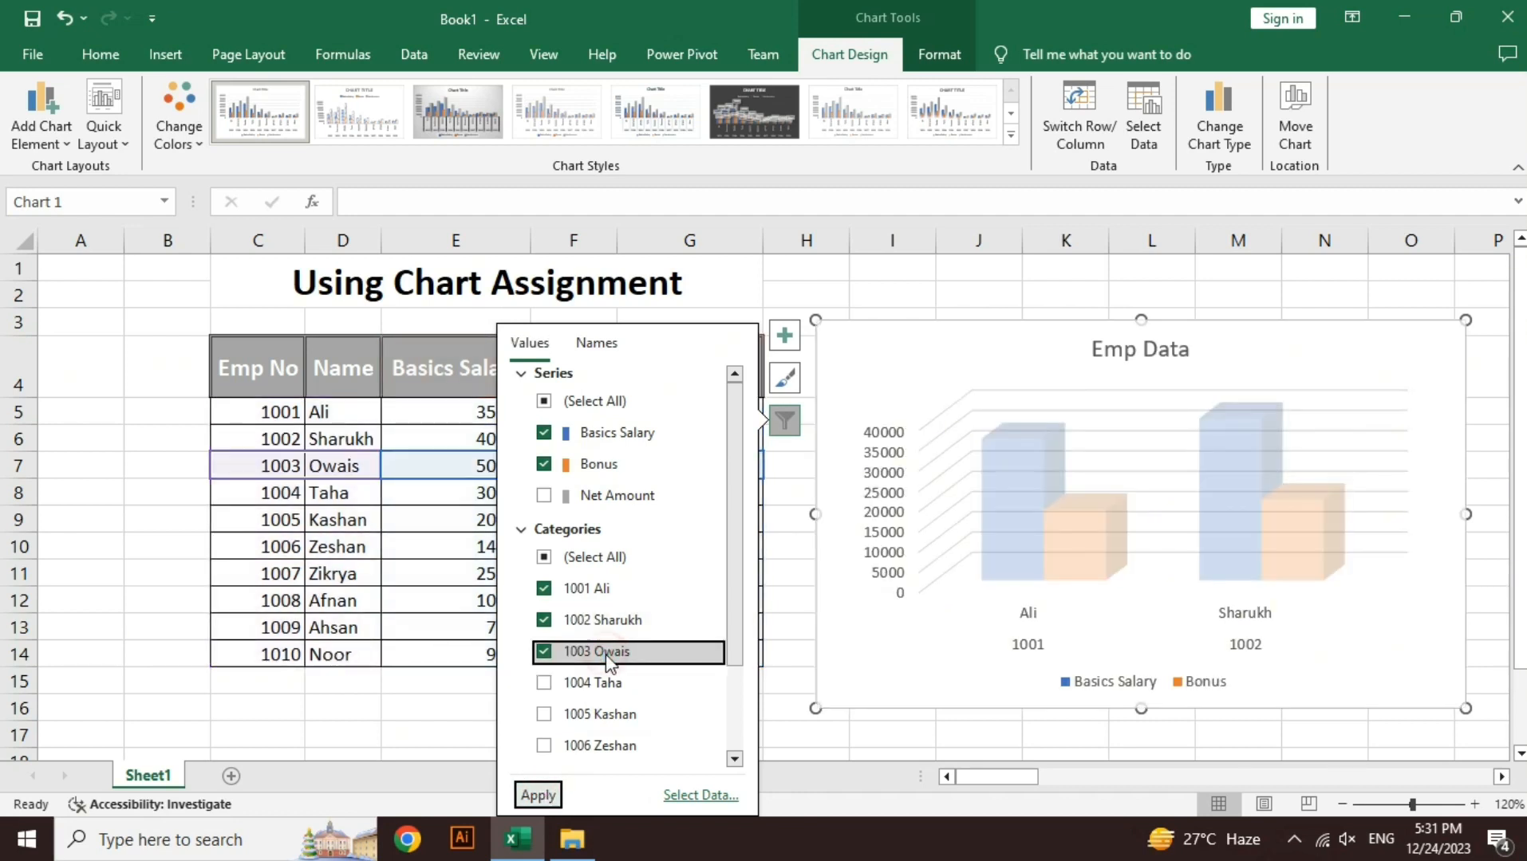
{"action": "left_click", "coordinate": [547, 794]}
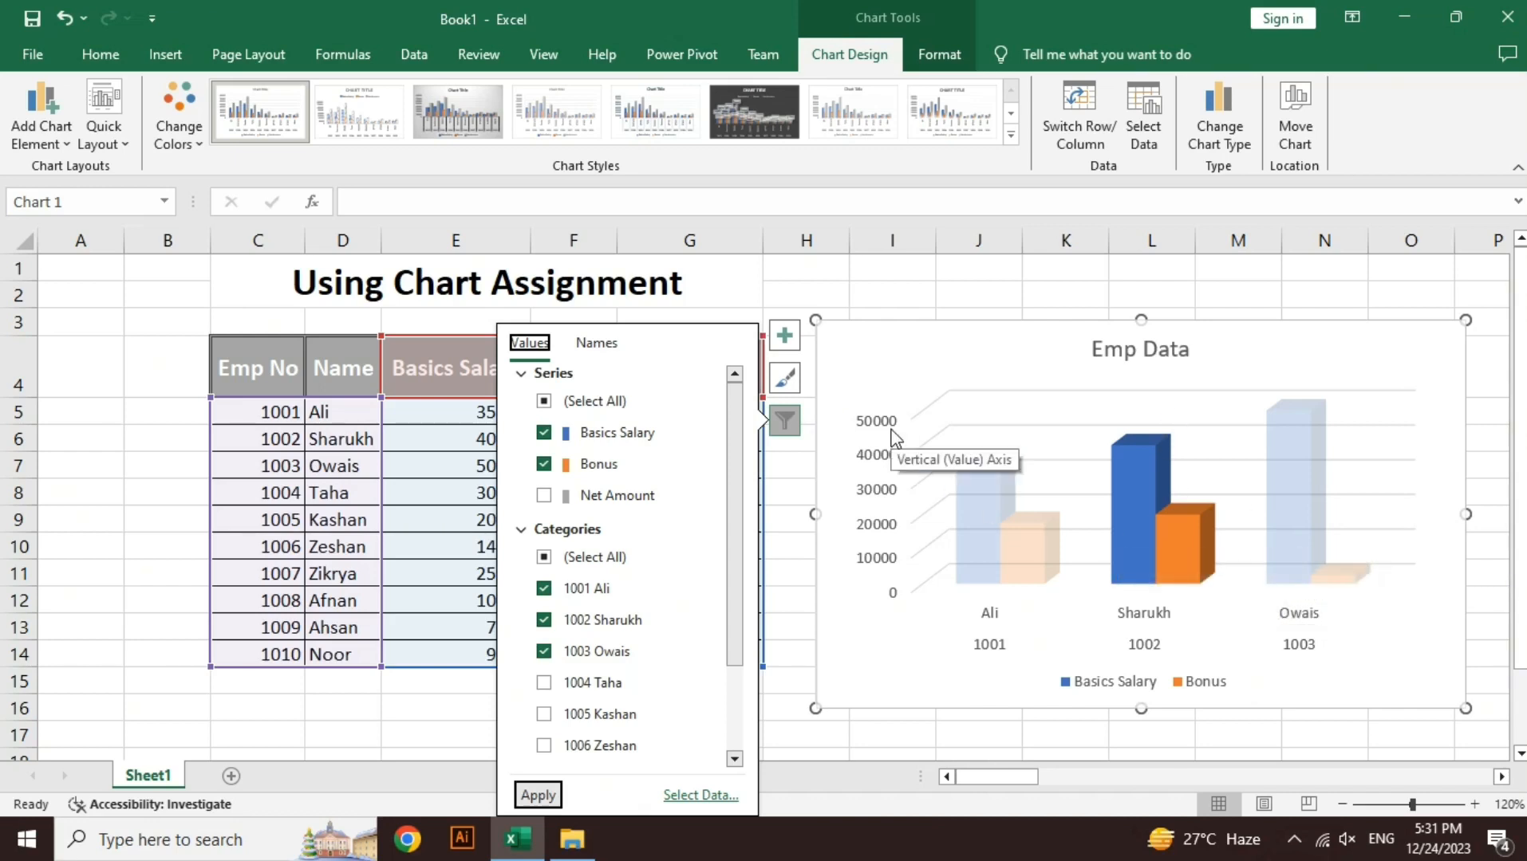
{"action": "left_click", "coordinate": [785, 422]}
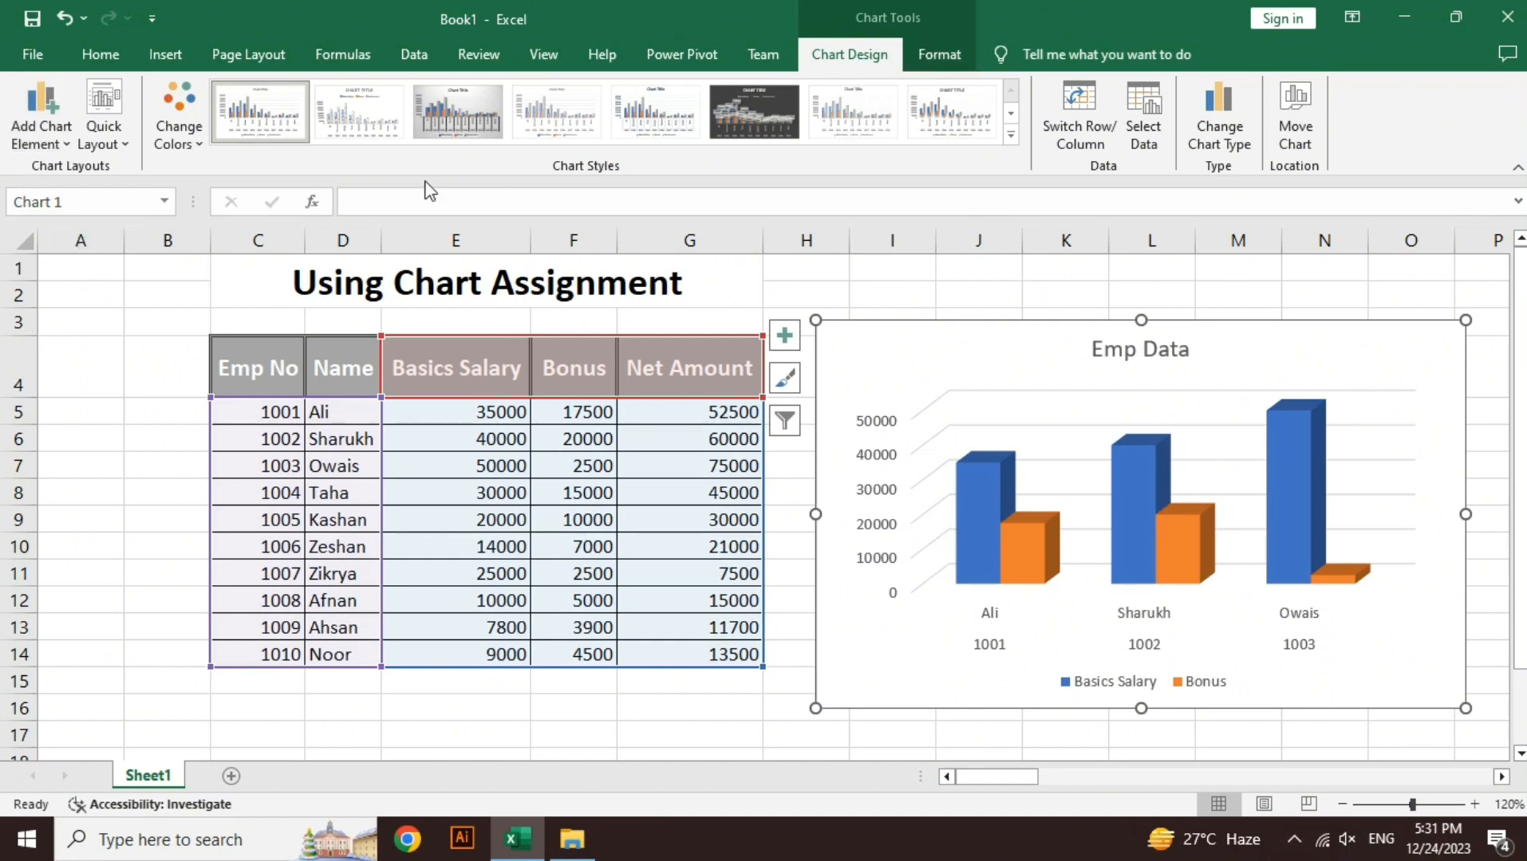
- Review the chart elements that can be added and the gallery of quick layouts
{"action": "left_click", "coordinate": [41, 142]}
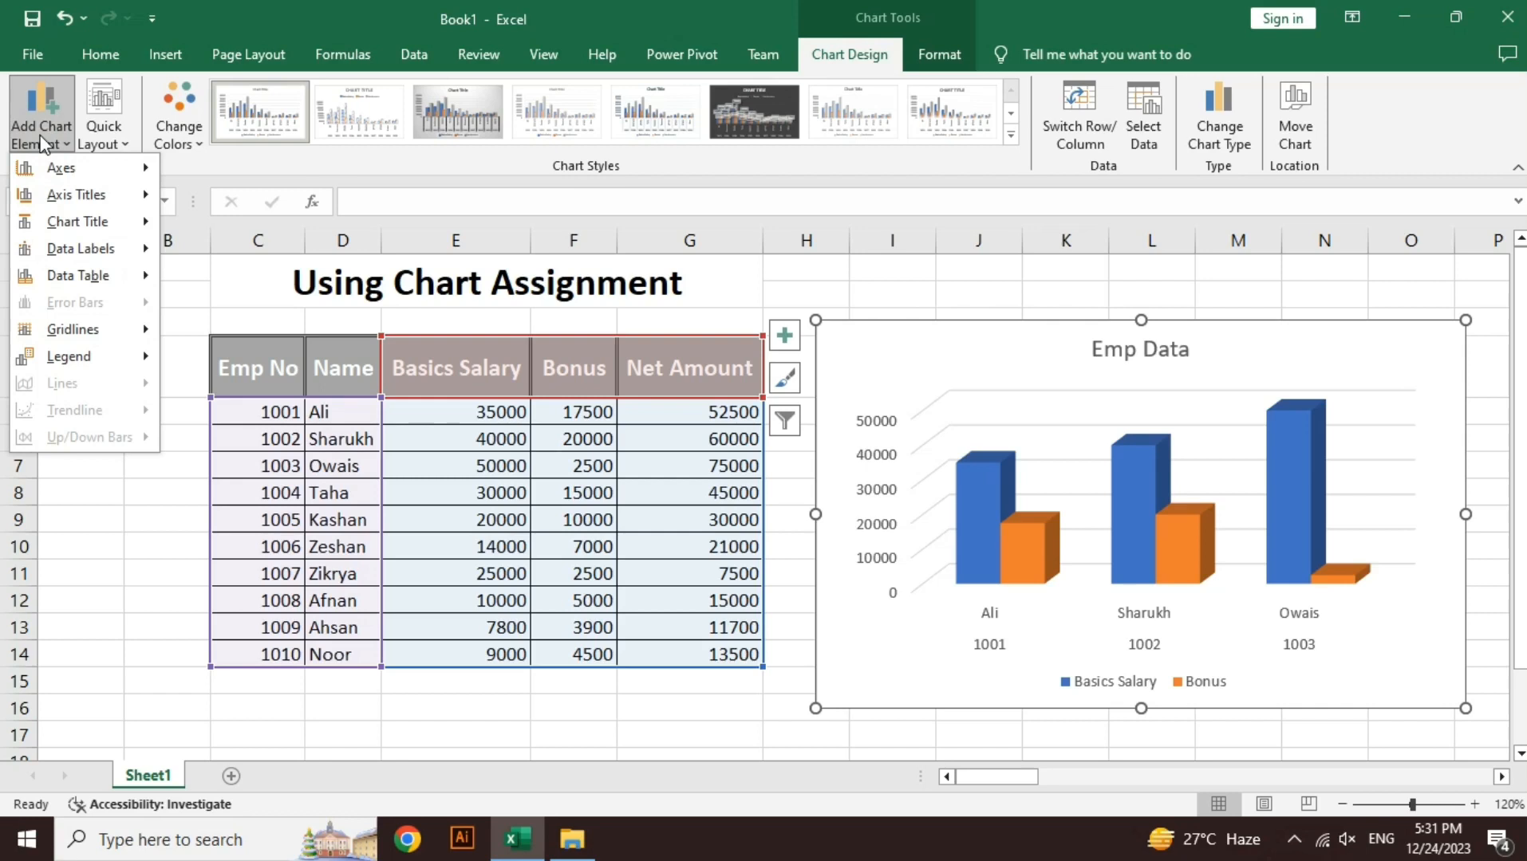
{"action": "left_click", "coordinate": [101, 132]}
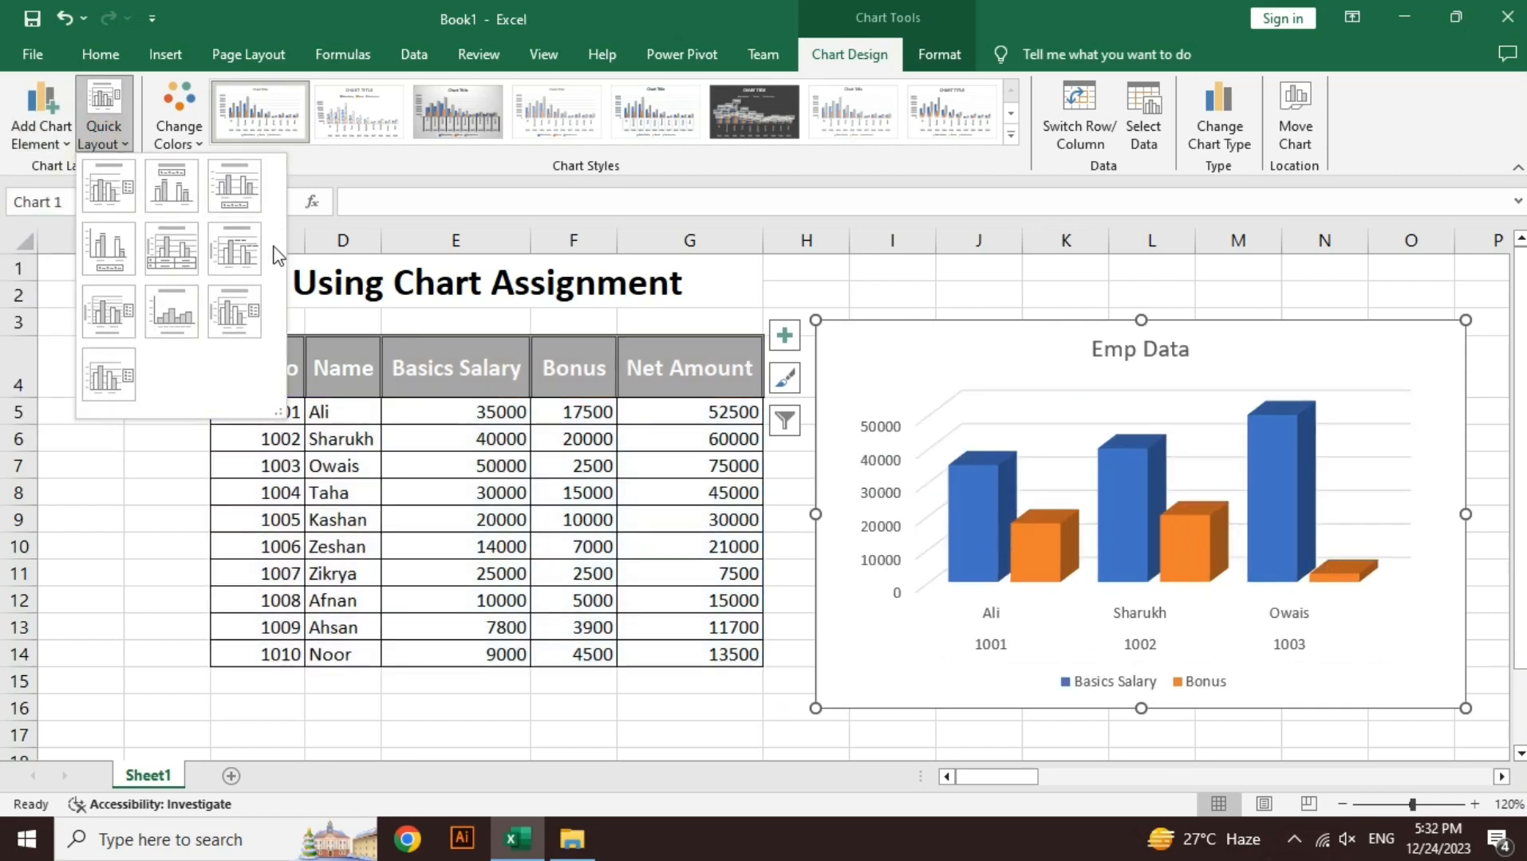
- Reset the chart filters so that all series and all employee categories are plotted
{"action": "left_click", "coordinate": [788, 423]}
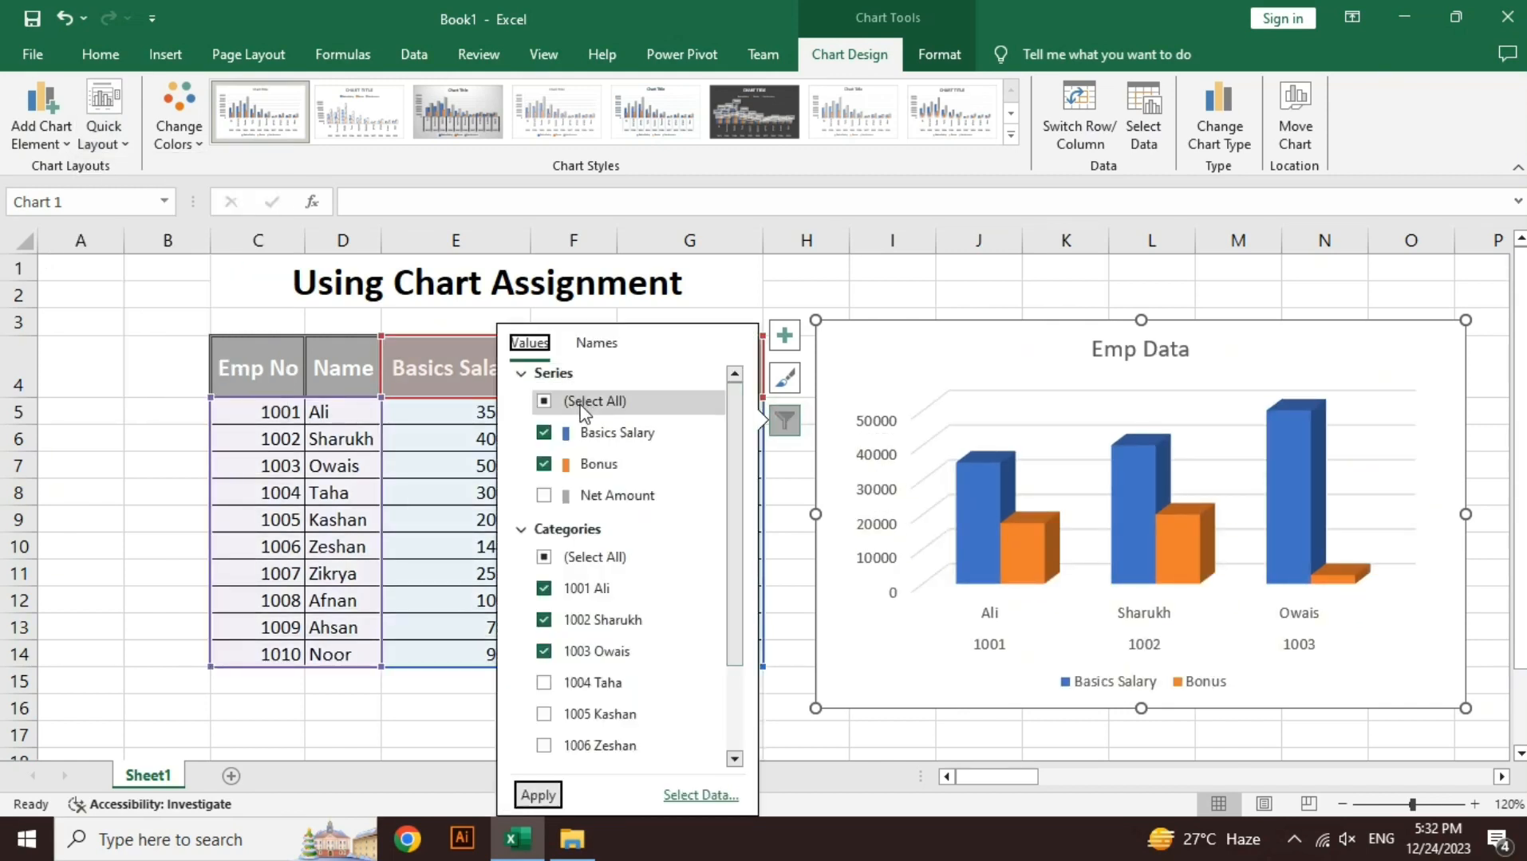
{"action": "left_click", "coordinate": [545, 401]}
{"action": "left_click", "coordinate": [549, 556]}
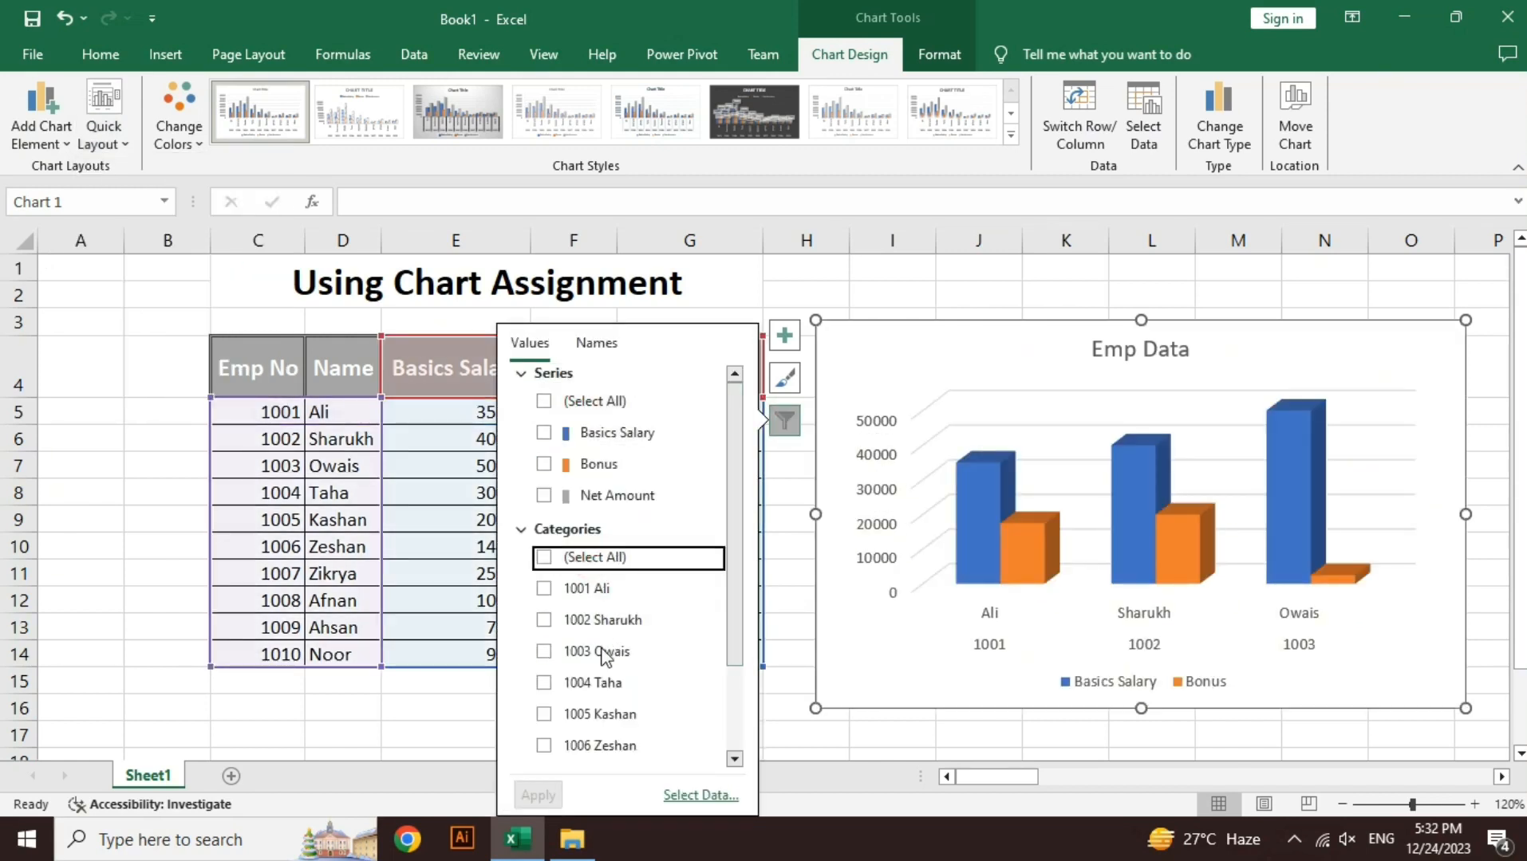
{"action": "left_click", "coordinate": [598, 556]}
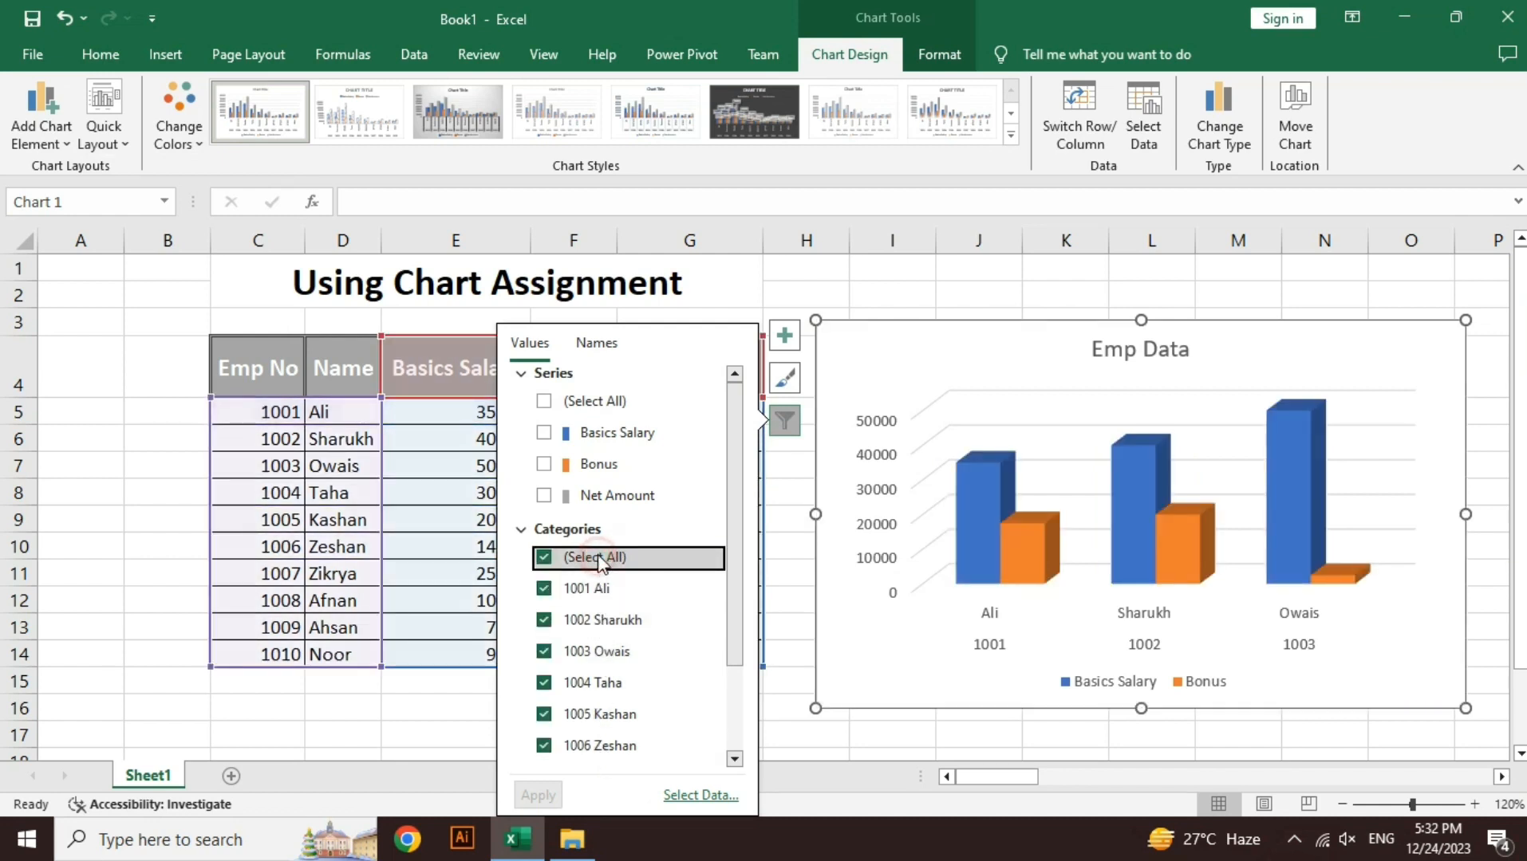
{"action": "left_click", "coordinate": [575, 400]}
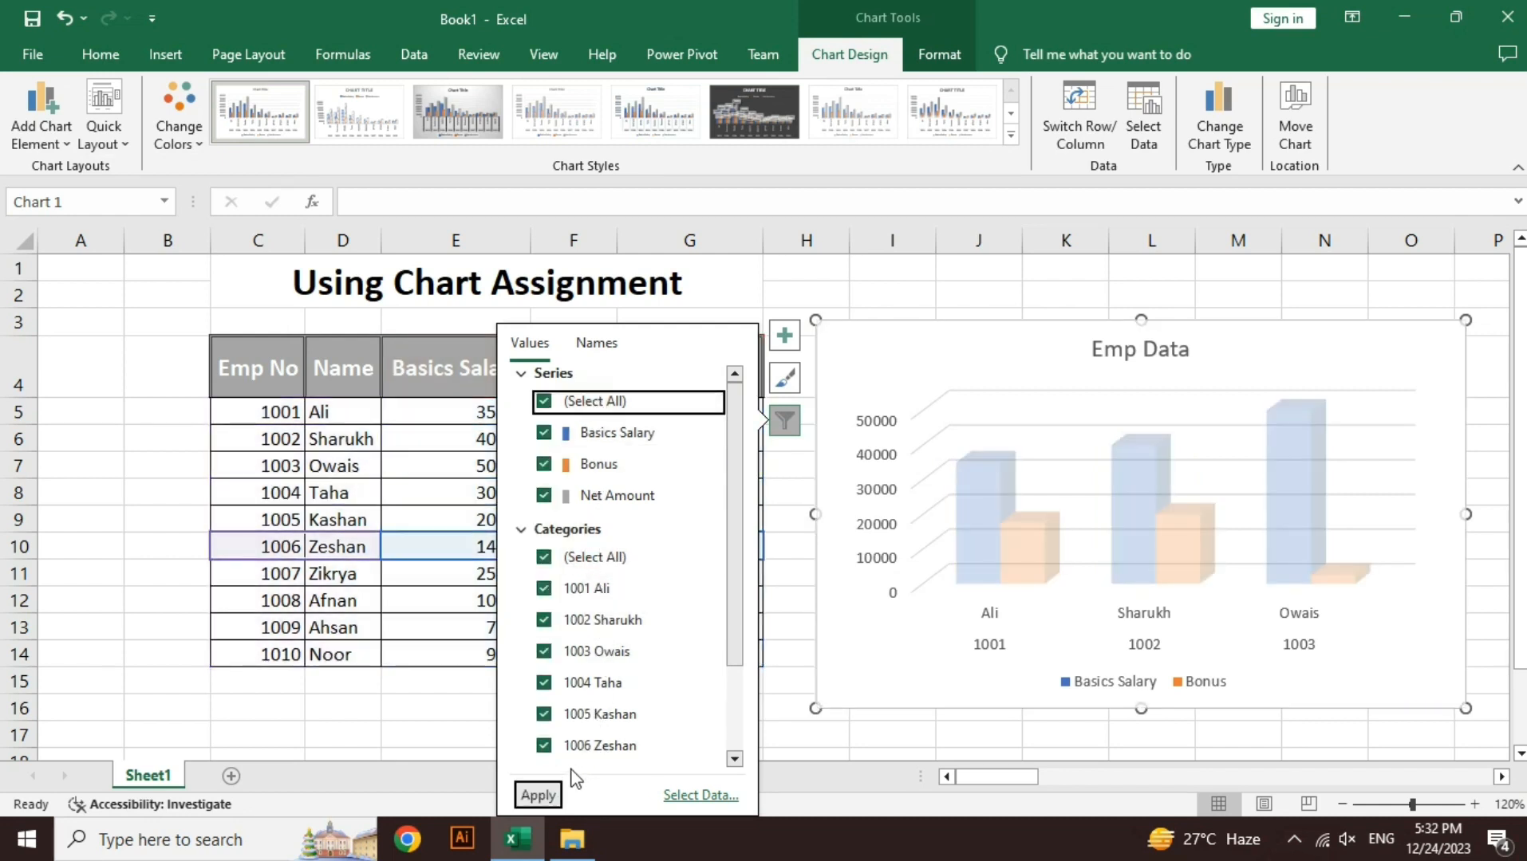
{"action": "left_click", "coordinate": [550, 796]}
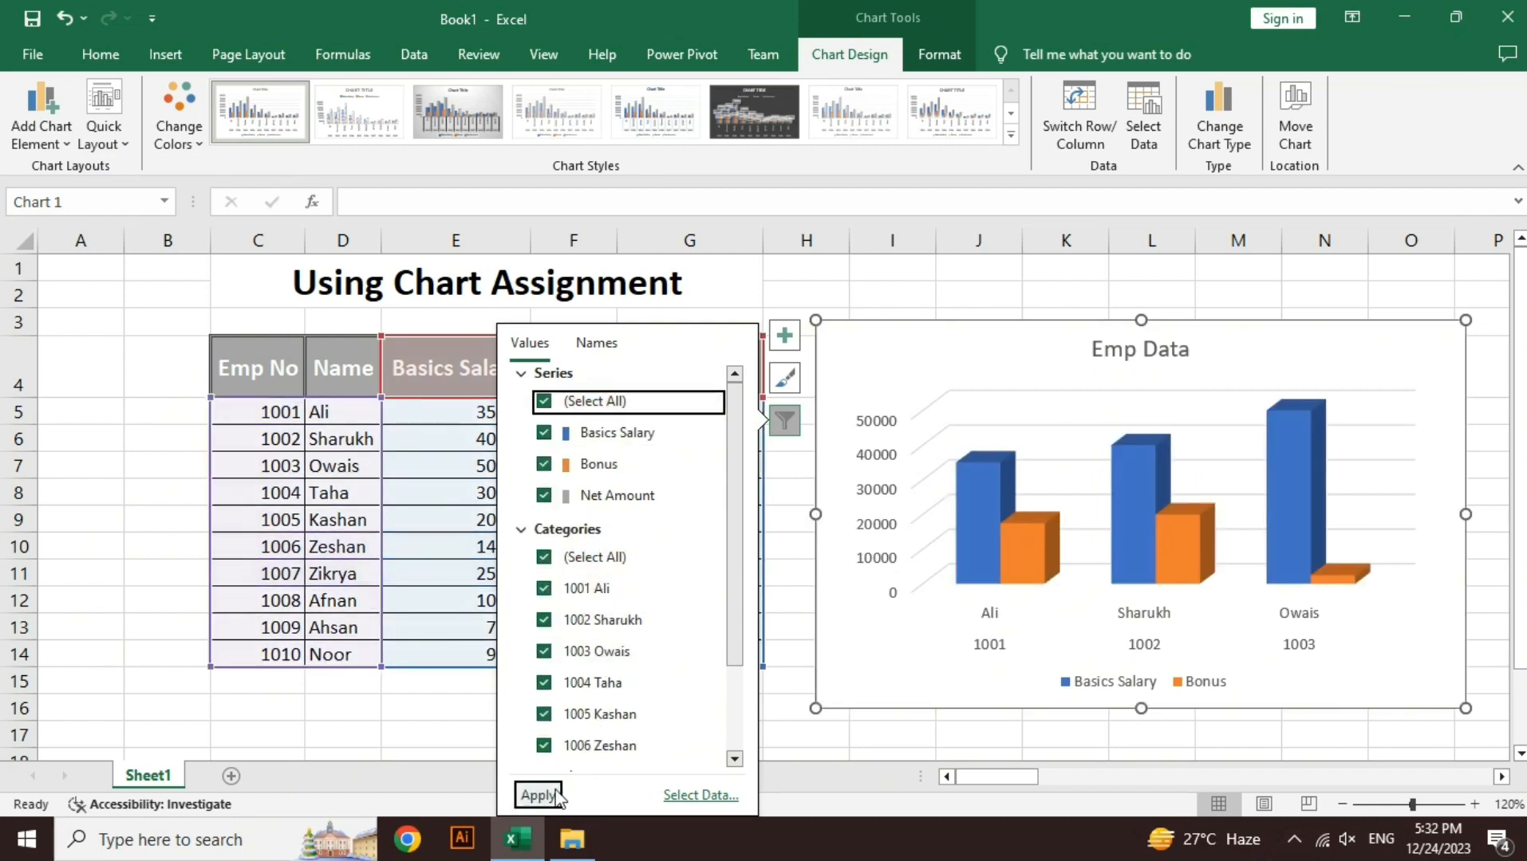
{"action": "left_click", "coordinate": [783, 333]}
{"action": "left_click", "coordinate": [783, 333]}
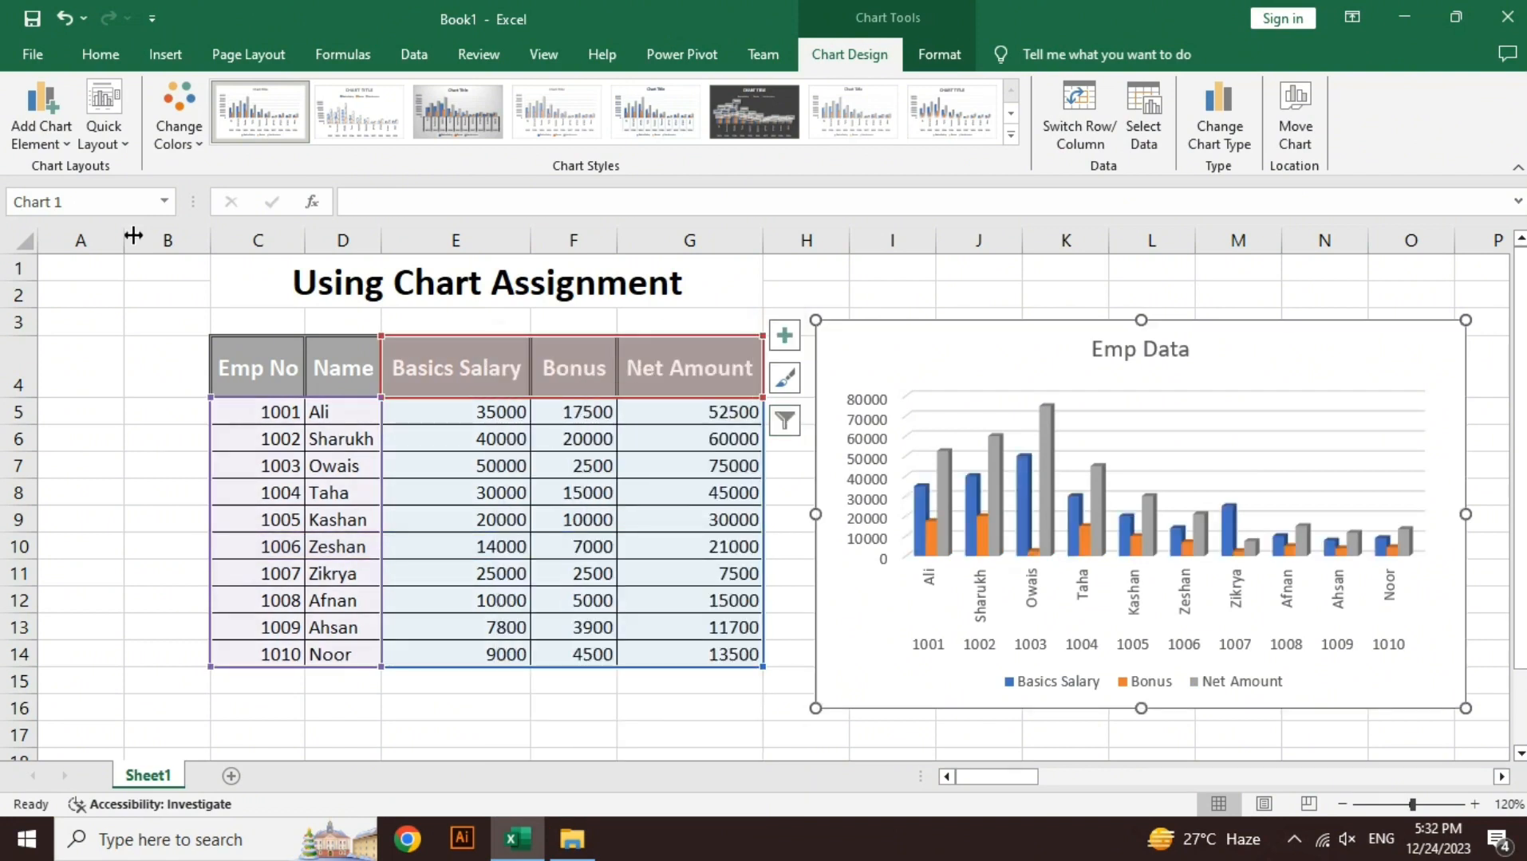
- Compare the chart element options with the quick layouts, previewing one that has axis titles and a legend beside the plot
{"action": "left_click", "coordinate": [56, 144]}
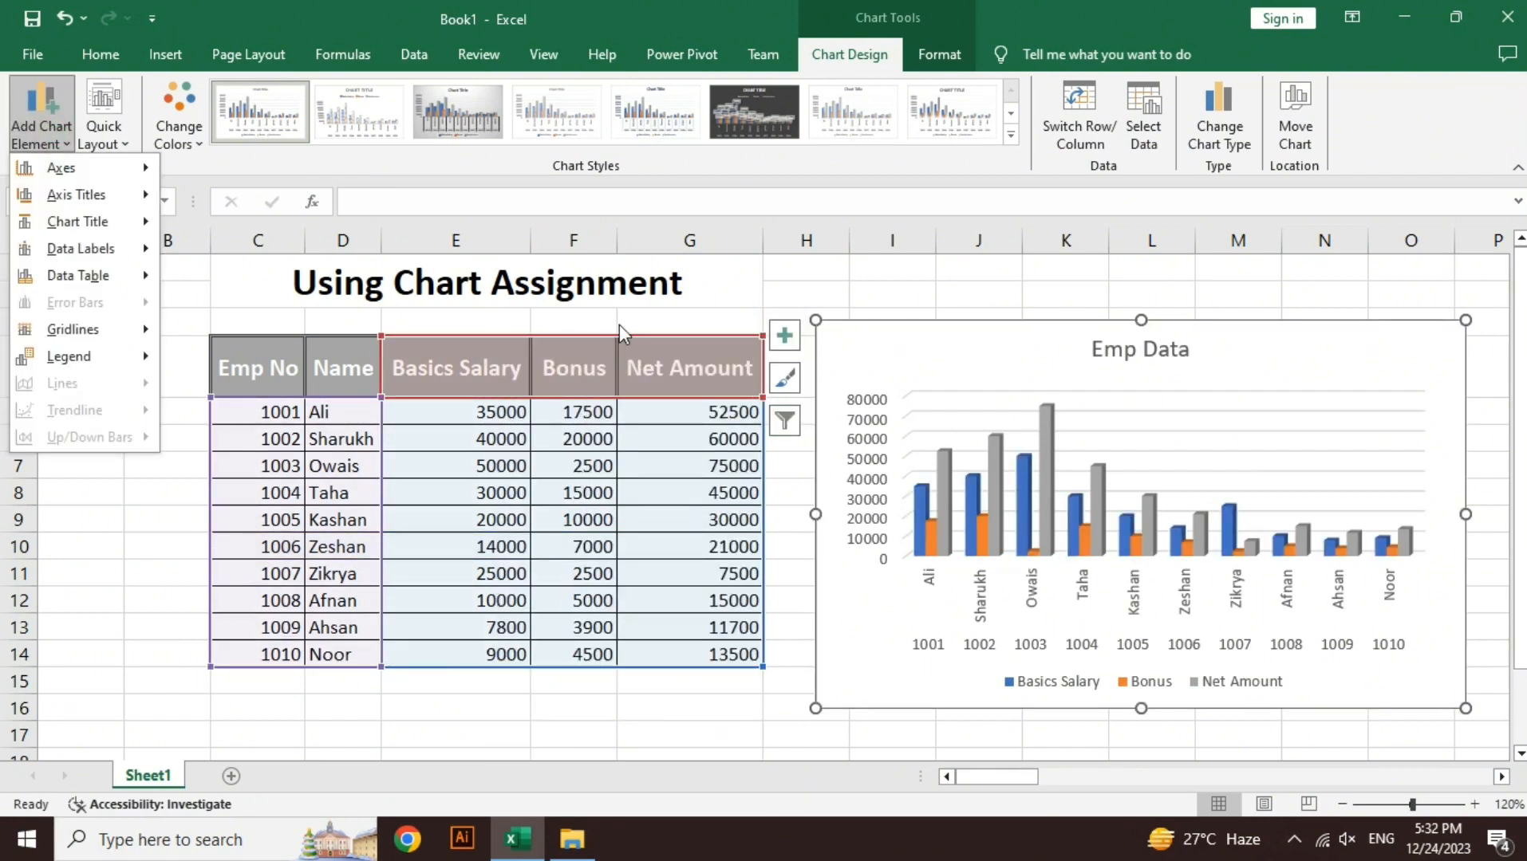
{"action": "left_click", "coordinate": [366, 3]}
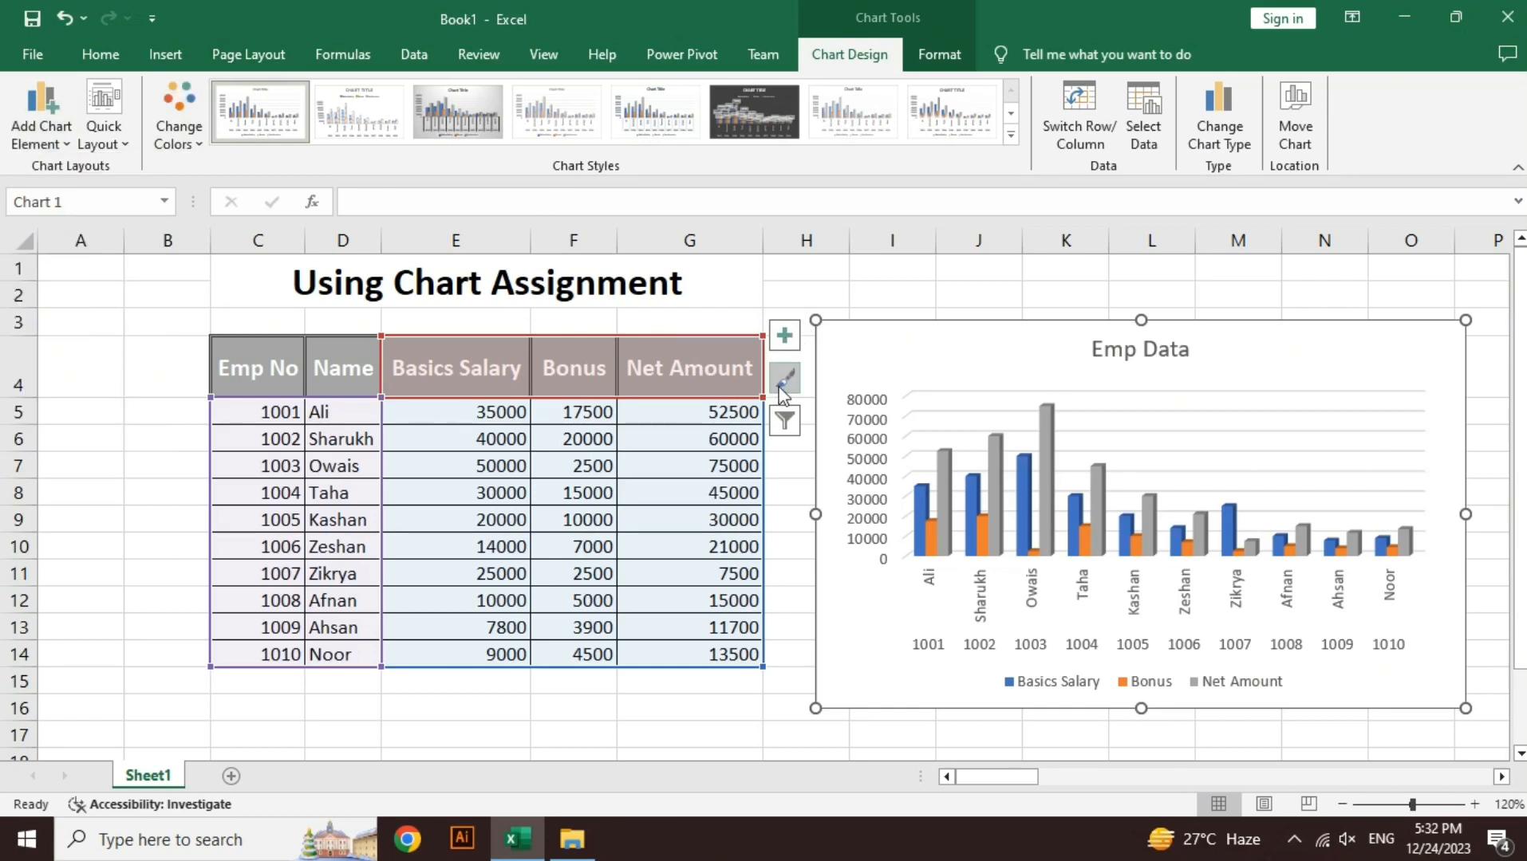
{"action": "left_click", "coordinate": [97, 141]}
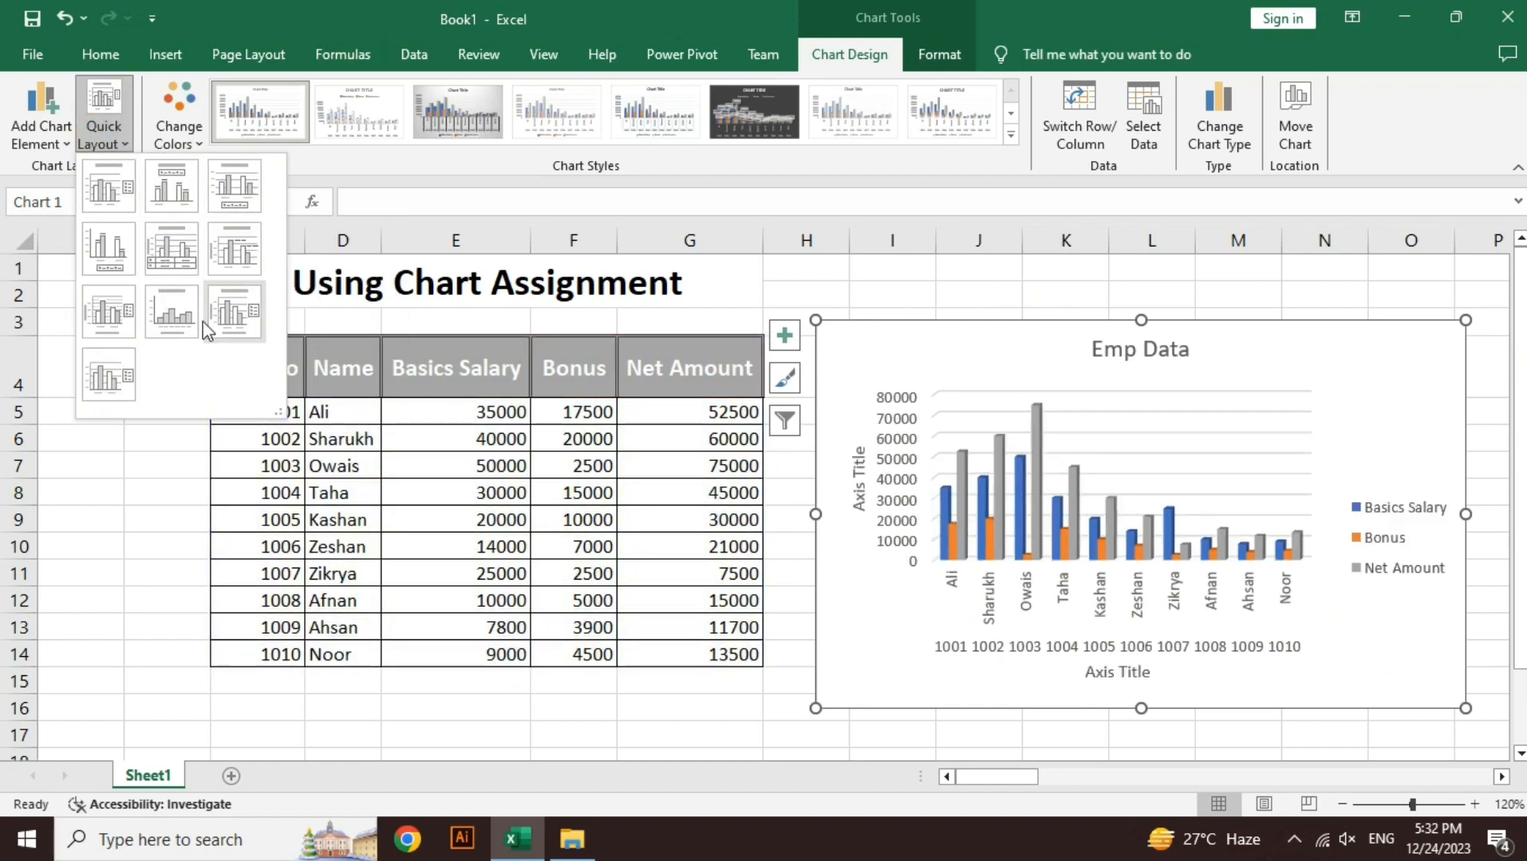
{"action": "left_click", "coordinate": [297, 10]}
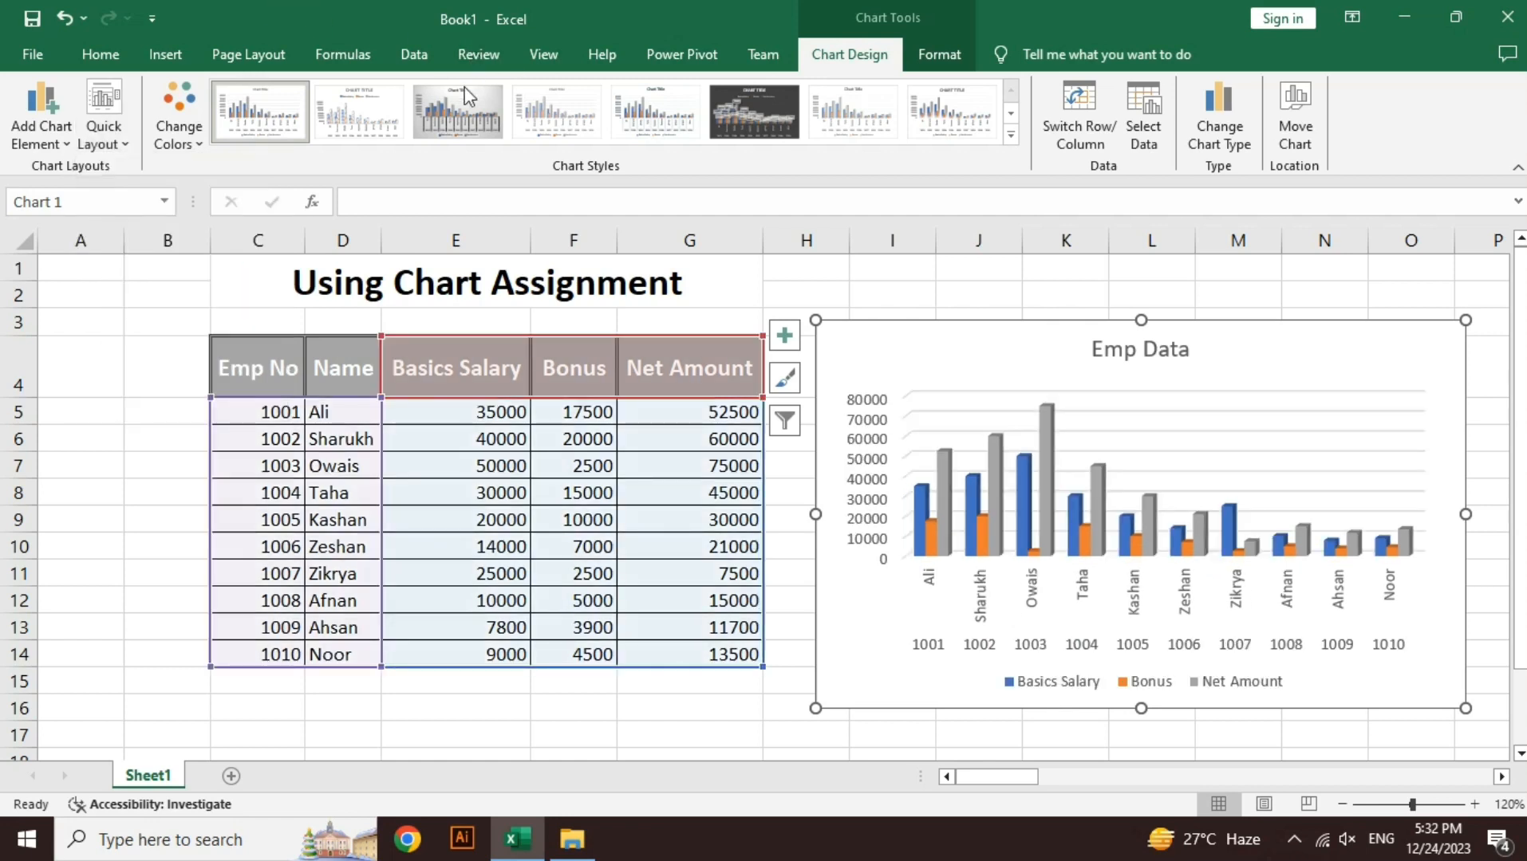
- Browse the chart styles and colour palettes, previewing Monochromatic Palette 3 on the chart without applying it
{"action": "left_click", "coordinate": [781, 345]}
{"action": "left_click", "coordinate": [787, 380]}
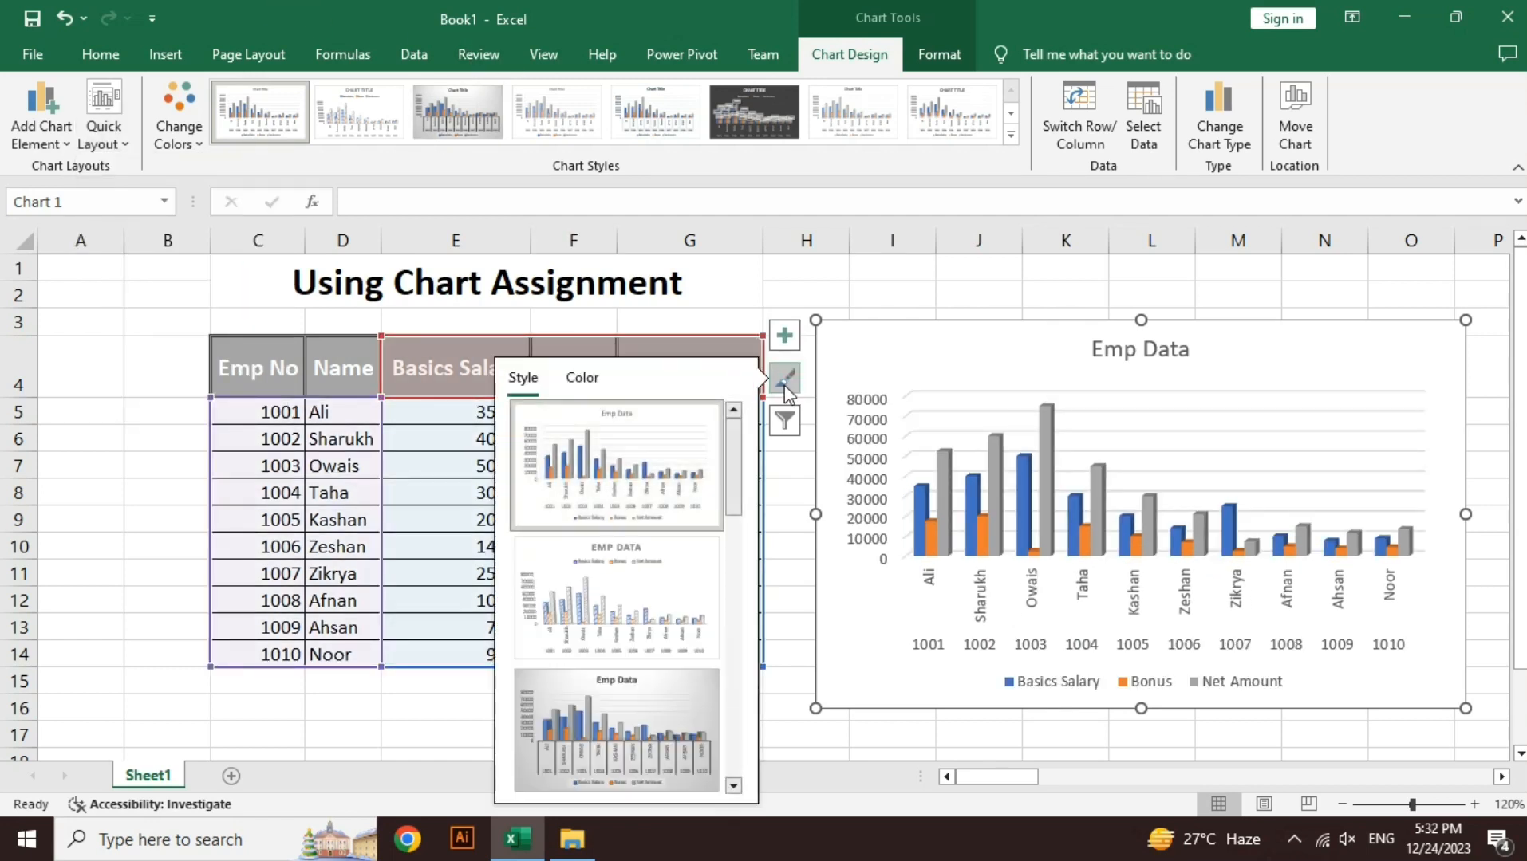
{"action": "left_click", "coordinate": [580, 378]}
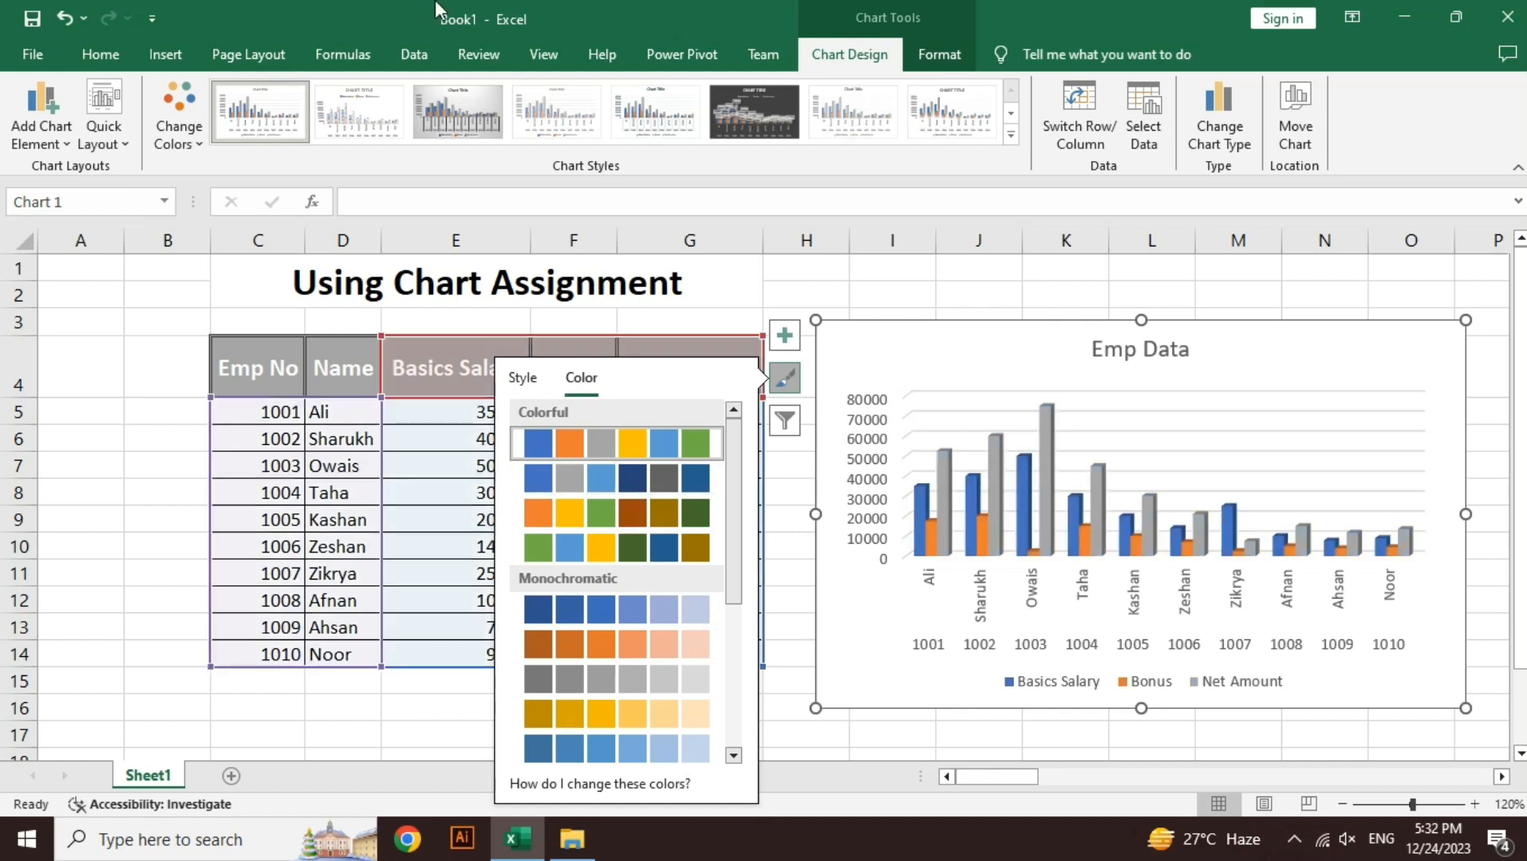
{"action": "left_click", "coordinate": [179, 112]}
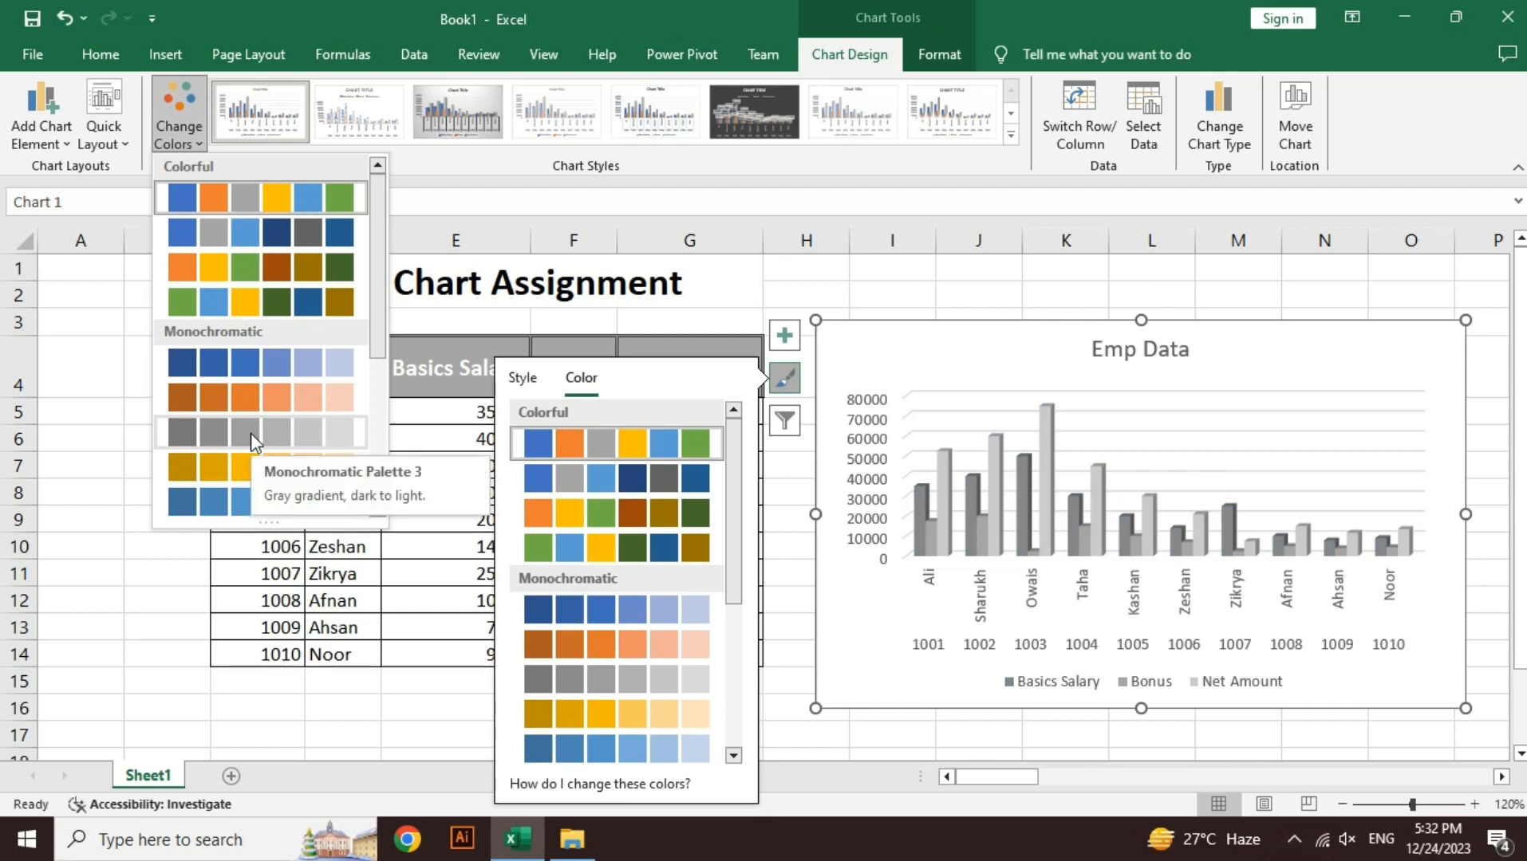
{"action": "left_click", "coordinate": [790, 381]}
{"action": "left_click", "coordinate": [790, 381]}
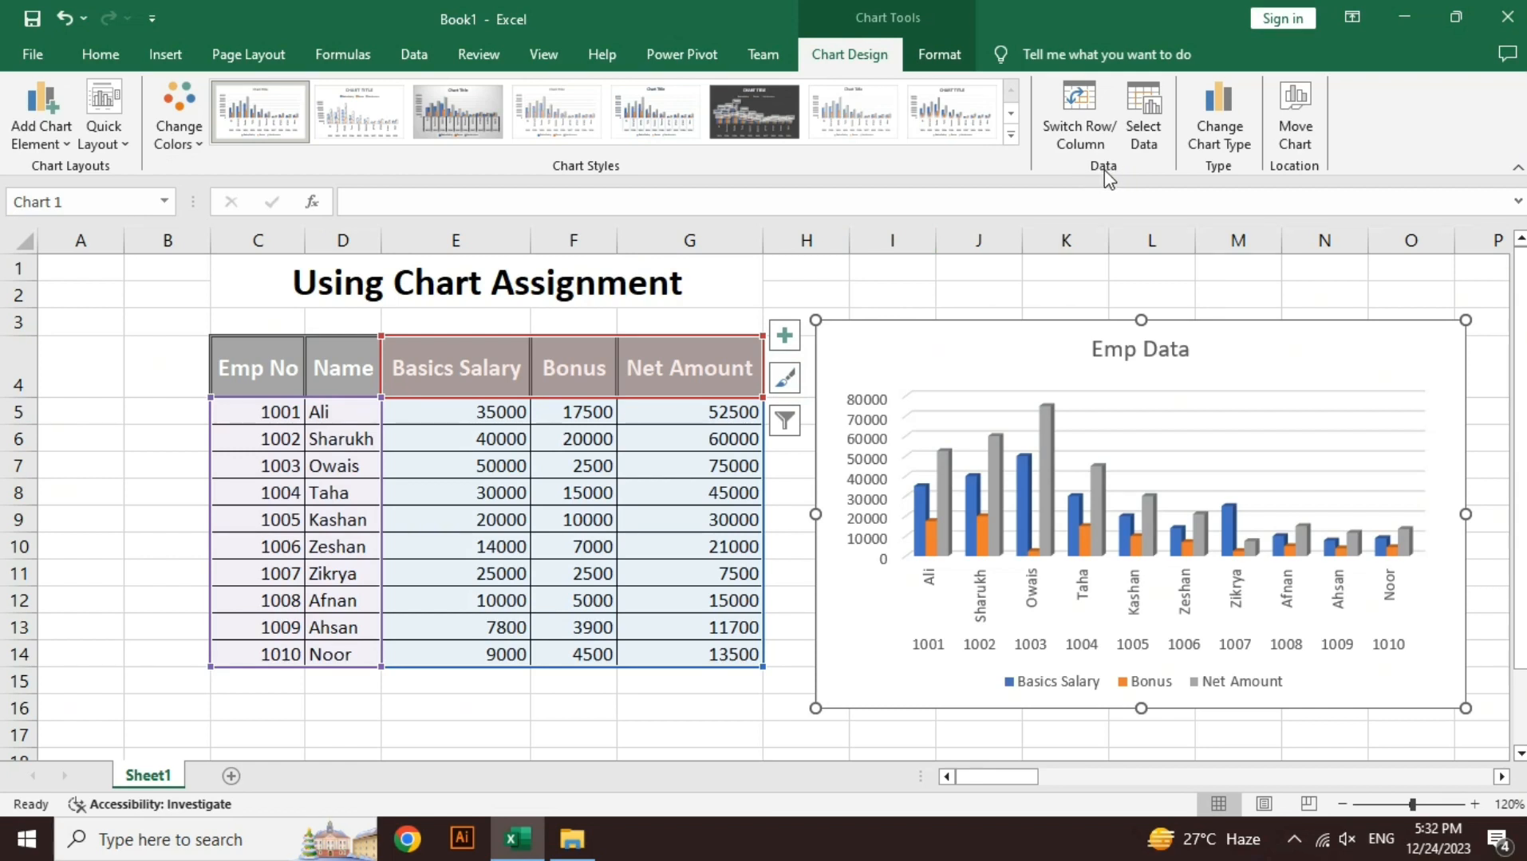
- Switch the chart's rows and columns back and forth to compare grouping by employee with grouping by salary component
{"action": "left_click", "coordinate": [1067, 125]}
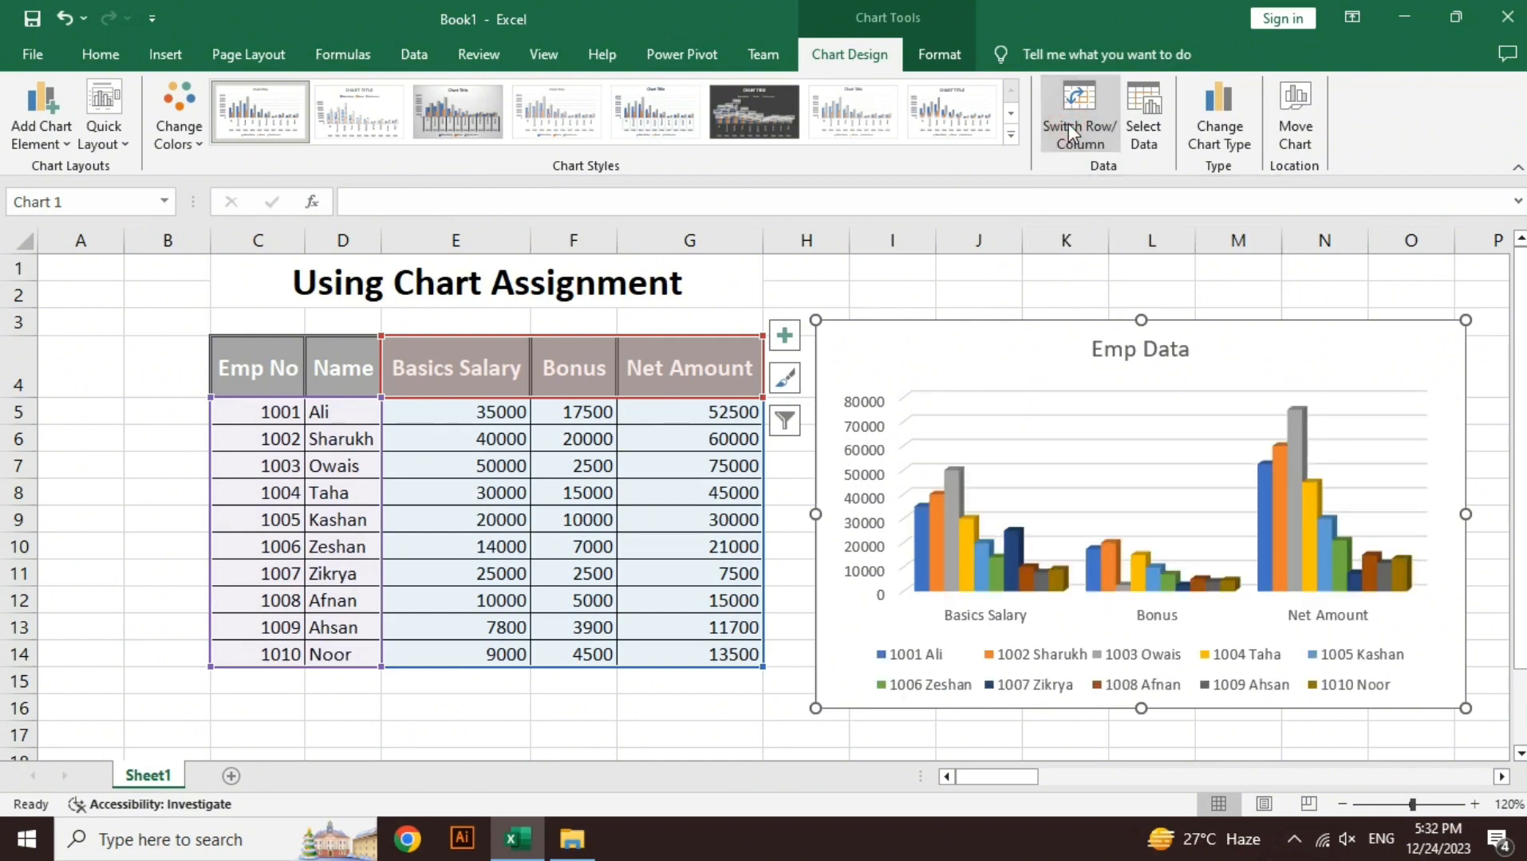
{"action": "left_click", "coordinate": [1068, 126]}
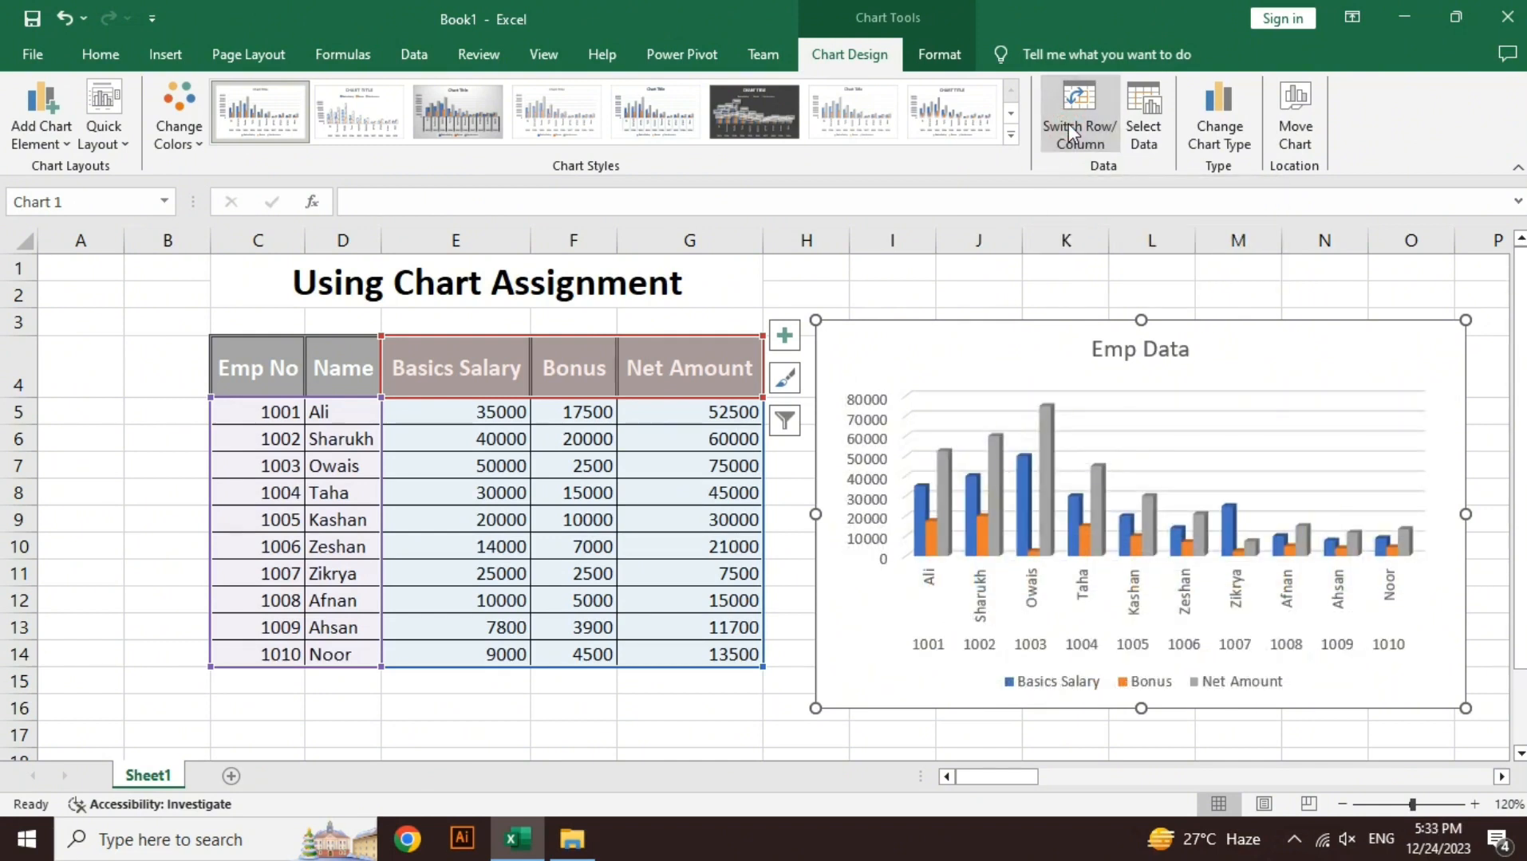
{"action": "left_click", "coordinate": [1068, 128]}
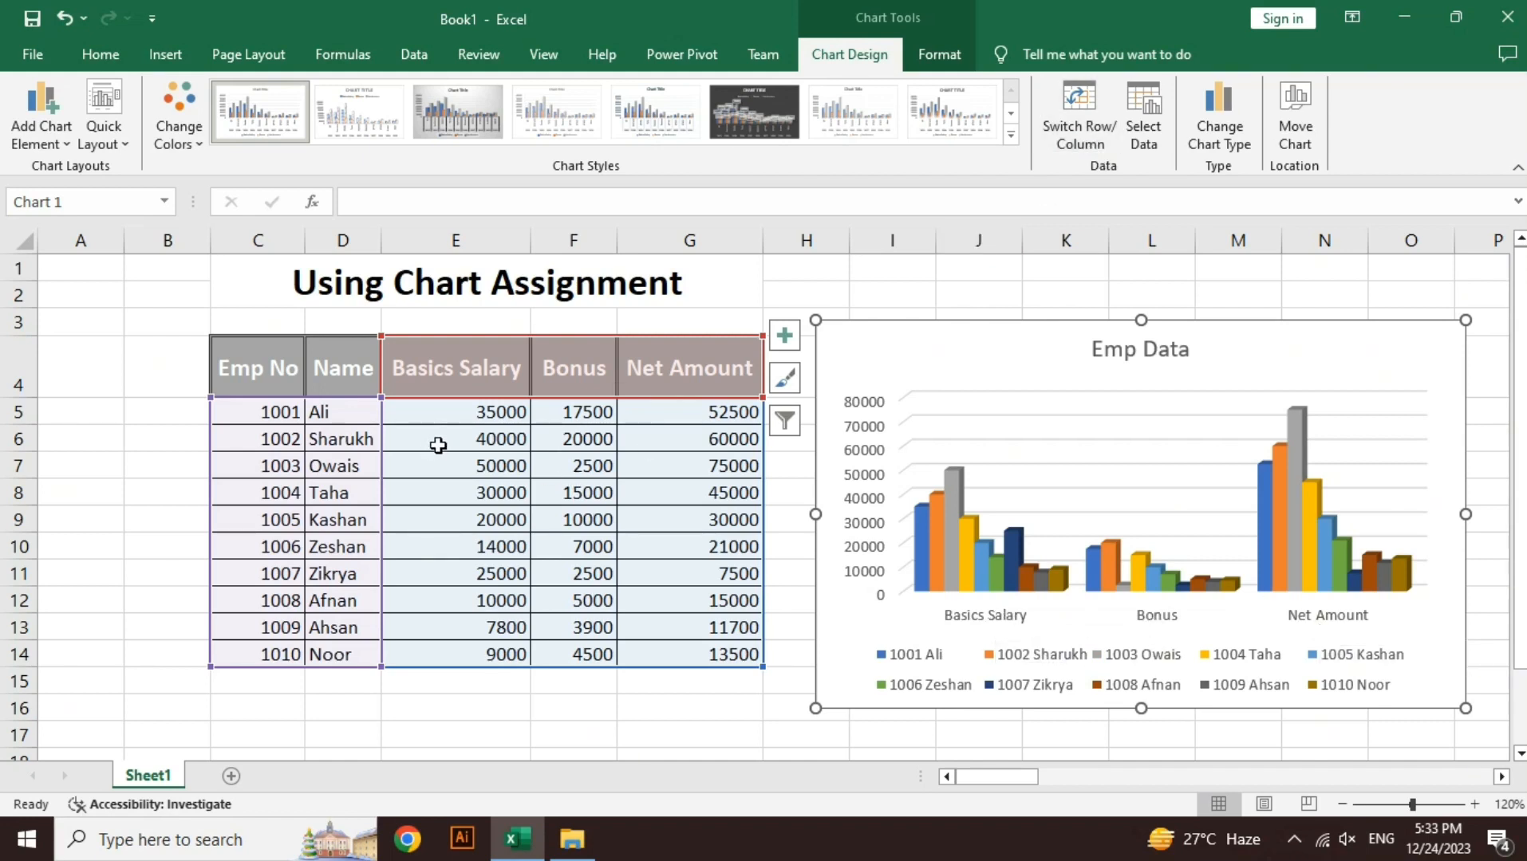
{"action": "left_click", "coordinate": [1048, 141]}
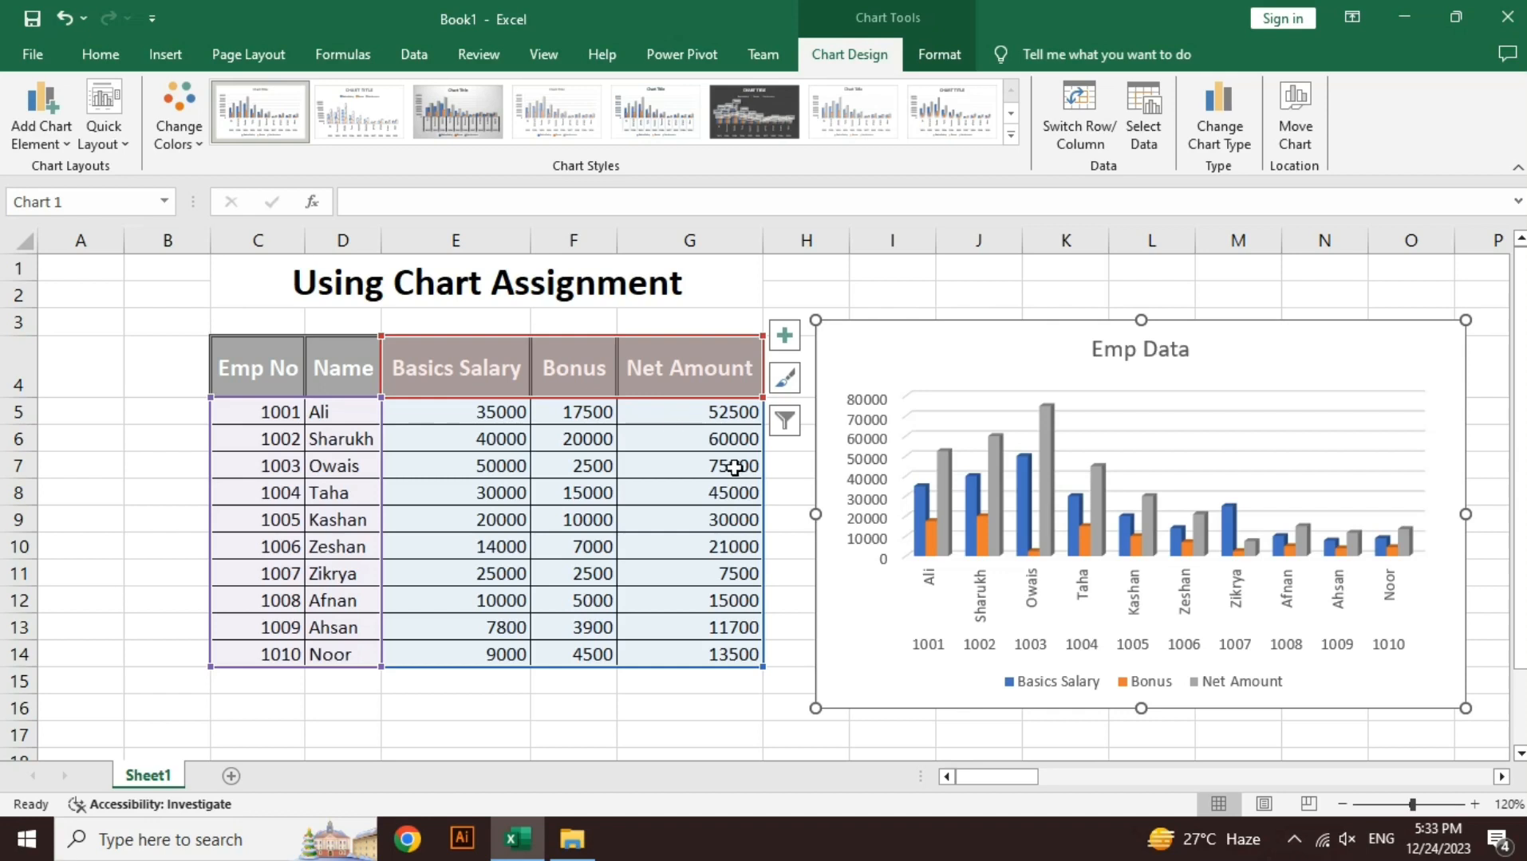
{"action": "left_click", "coordinate": [1045, 119]}
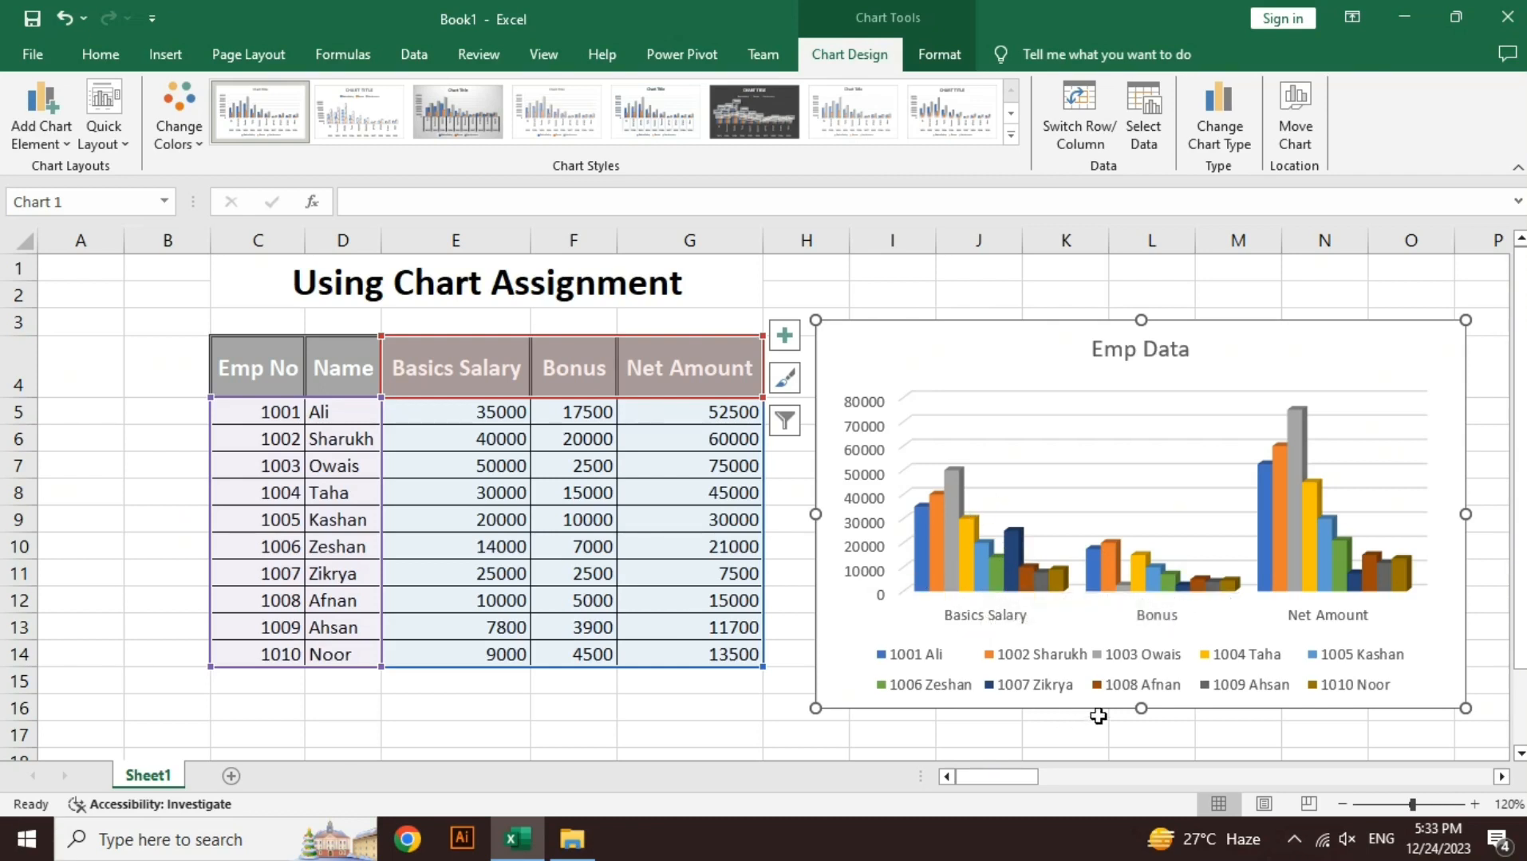
{"action": "mouse_move", "coordinate": [997, 588]}
{"action": "left_click", "coordinate": [1076, 100]}
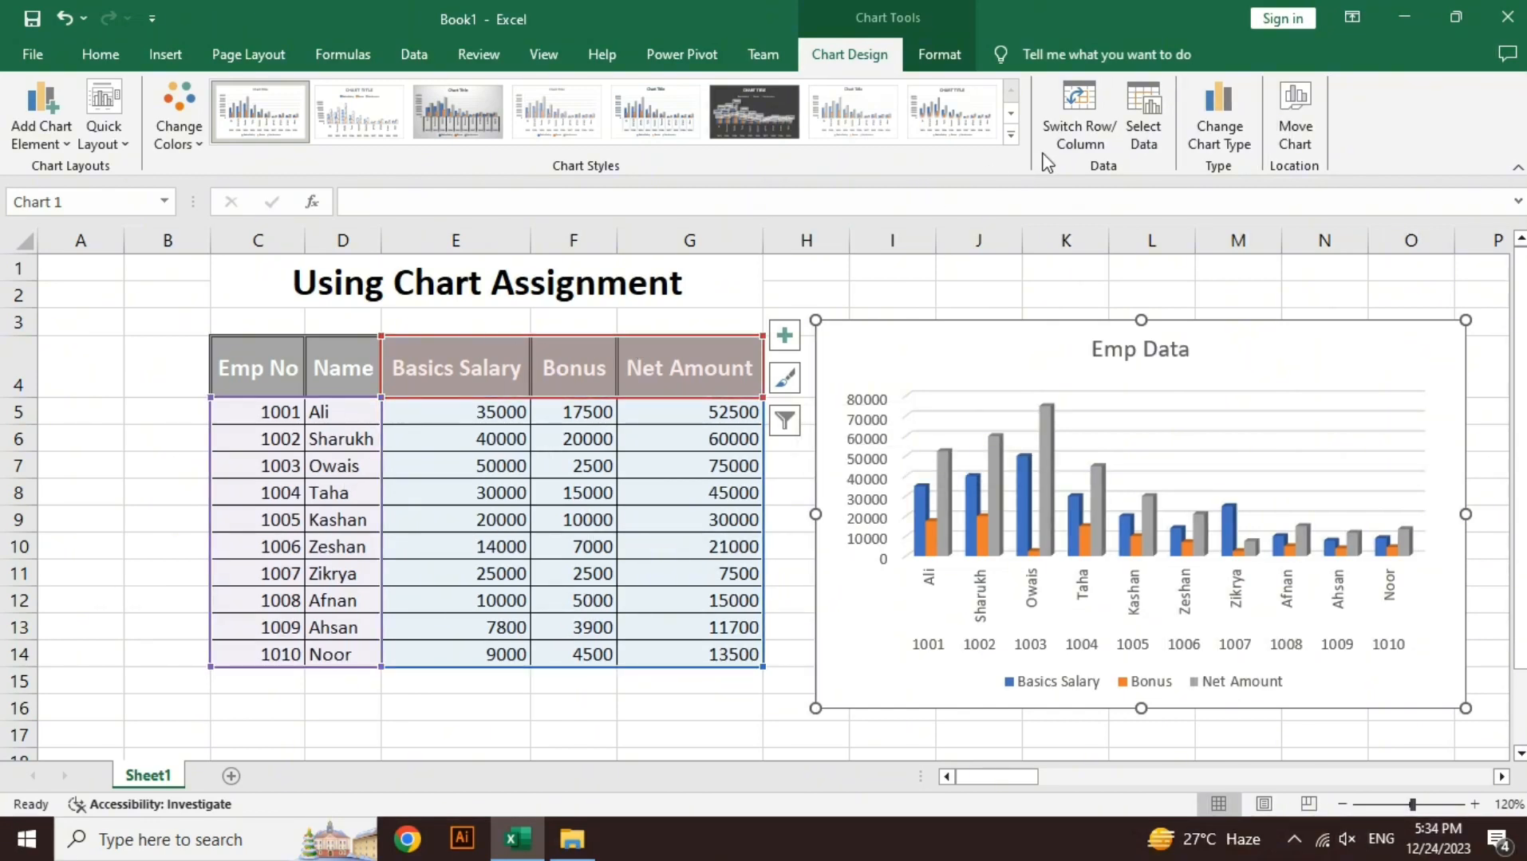
- Try the empty range C17:H27 as the chart's data source, discarding the change
{"action": "left_click", "coordinate": [1144, 135]}
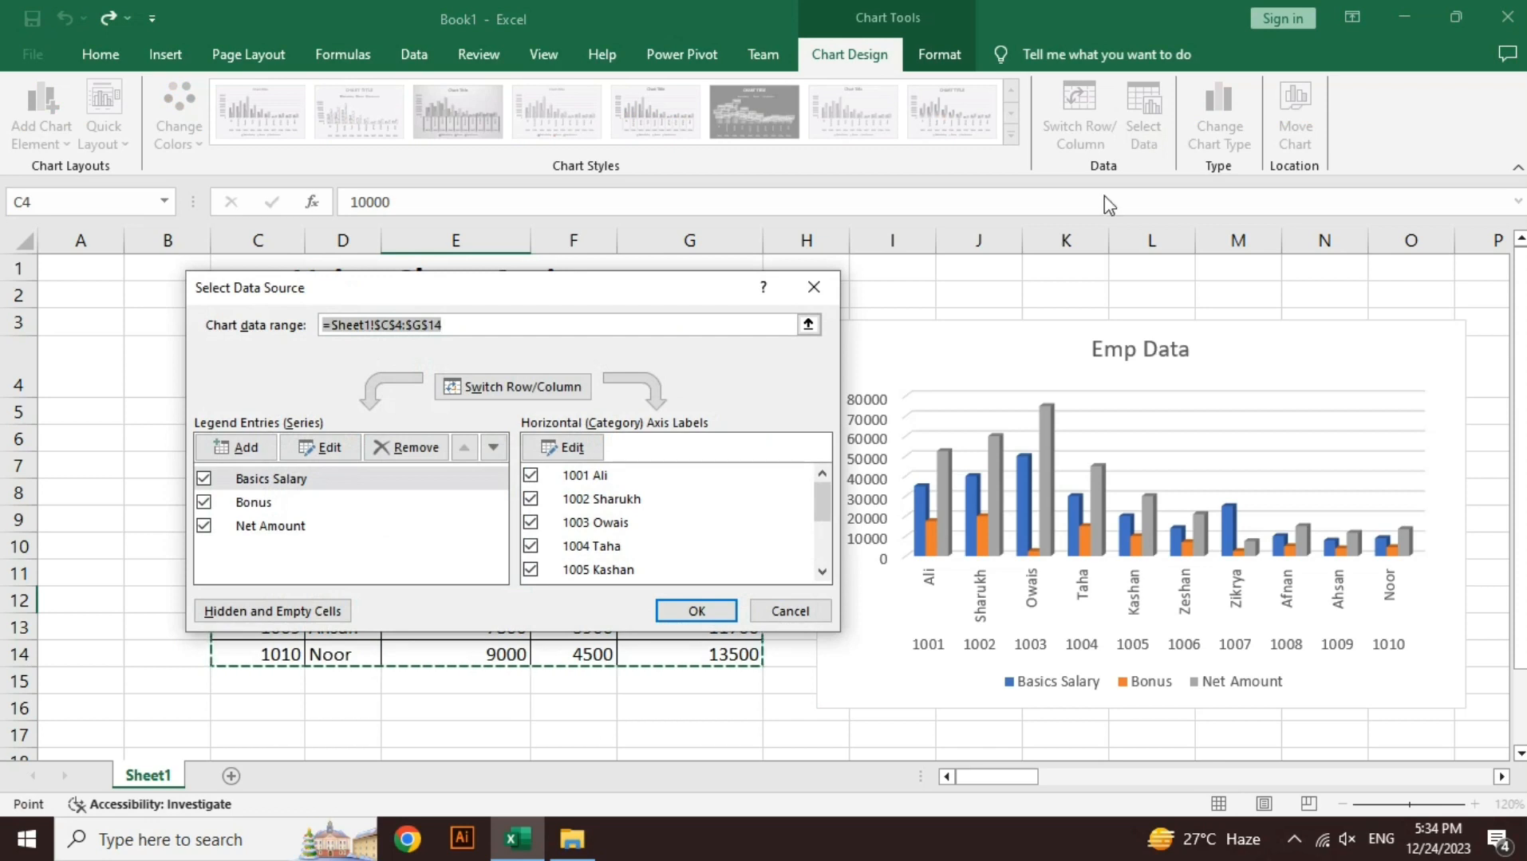
{"action": "left_click", "coordinate": [808, 325]}
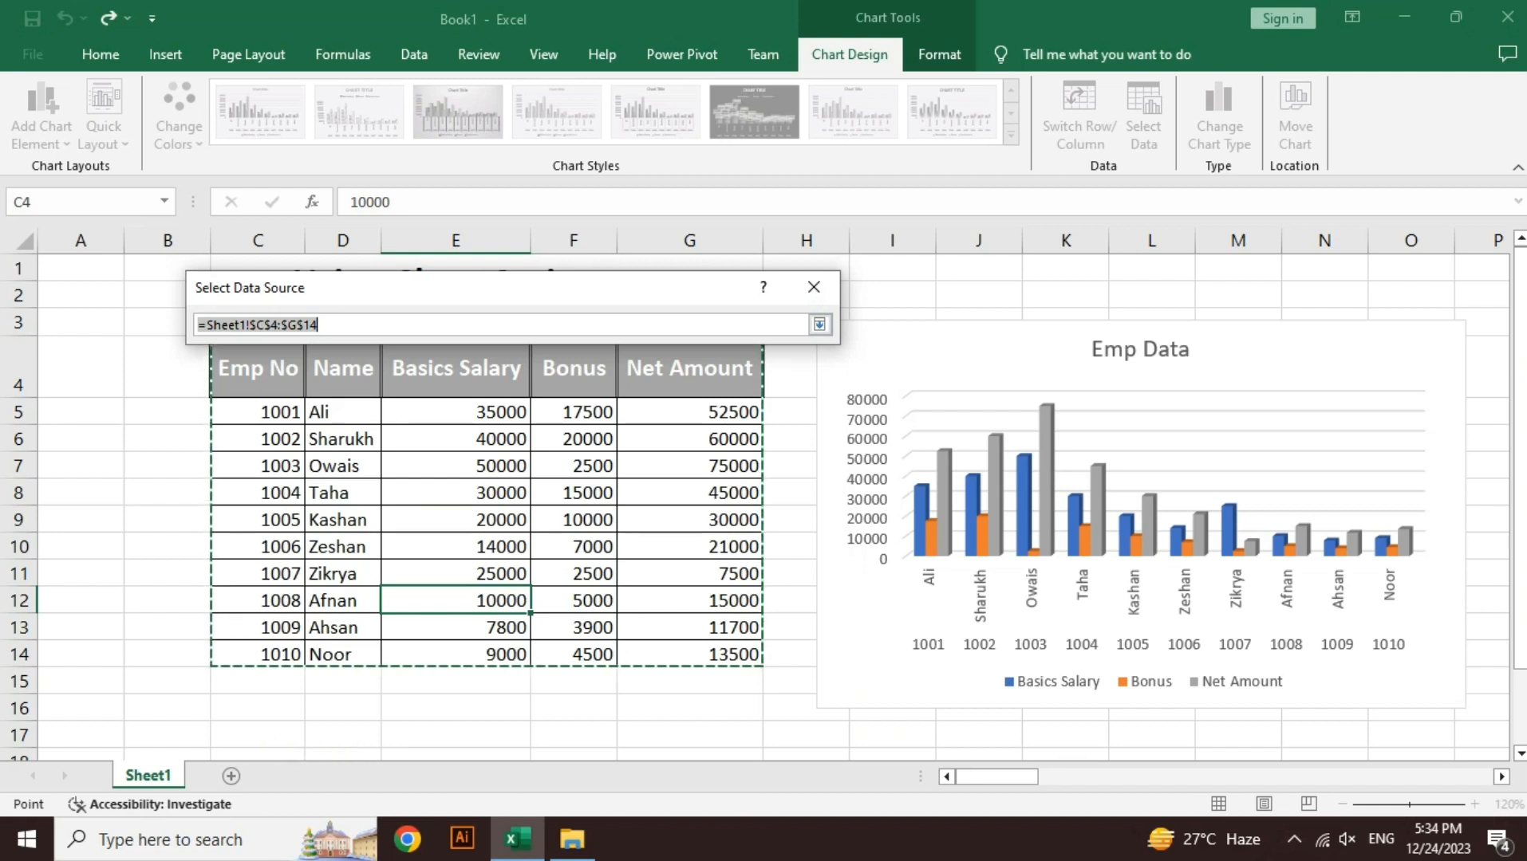
{"action": "left_click", "coordinate": [1520, 753]}
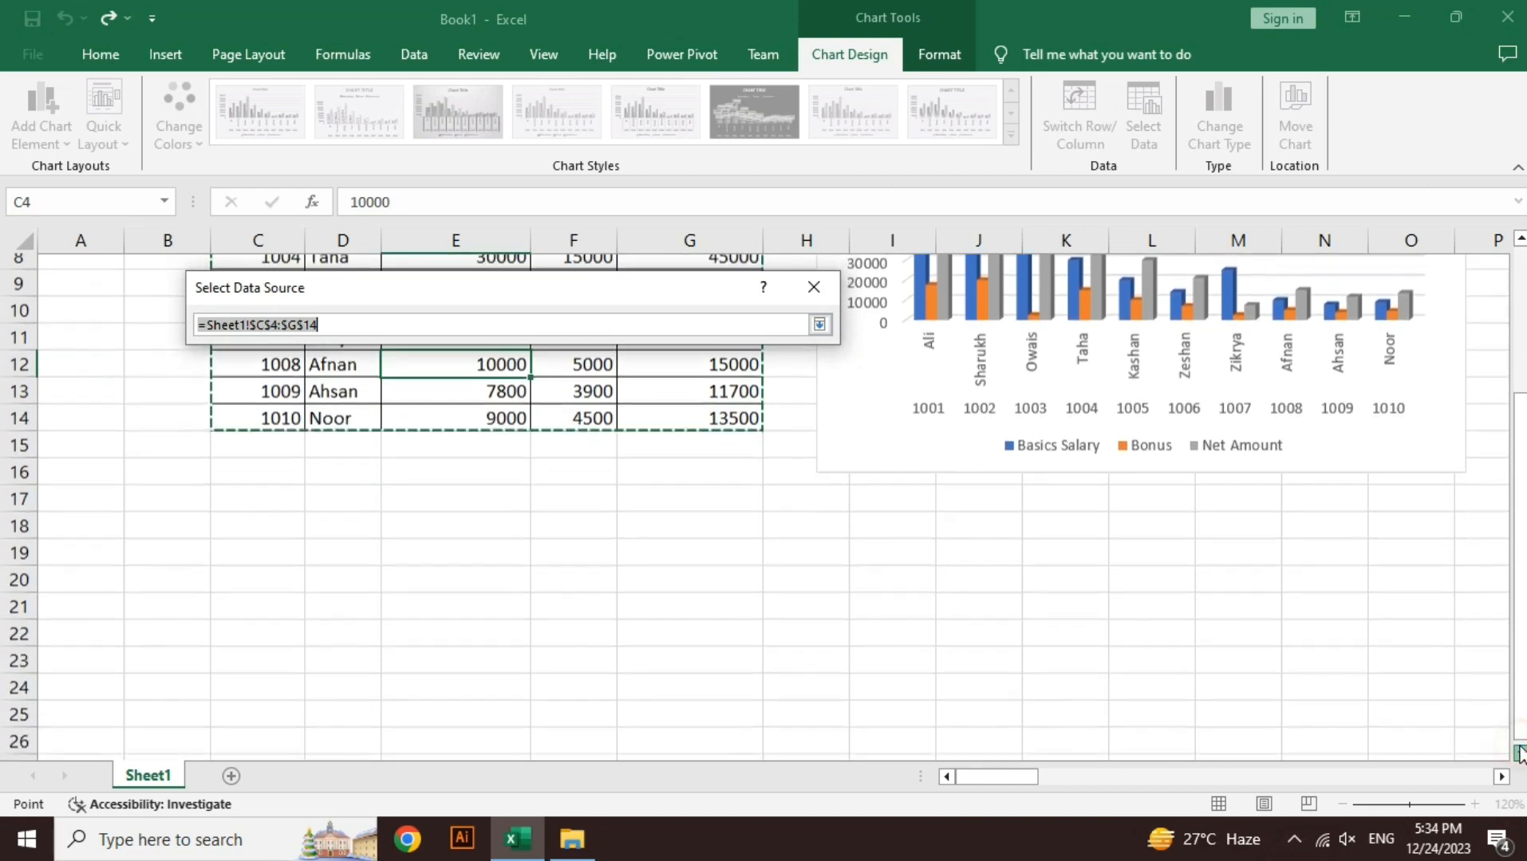
{"action": "left_click_drag", "start_coordinate": [255, 402], "coordinate": [777, 681]}
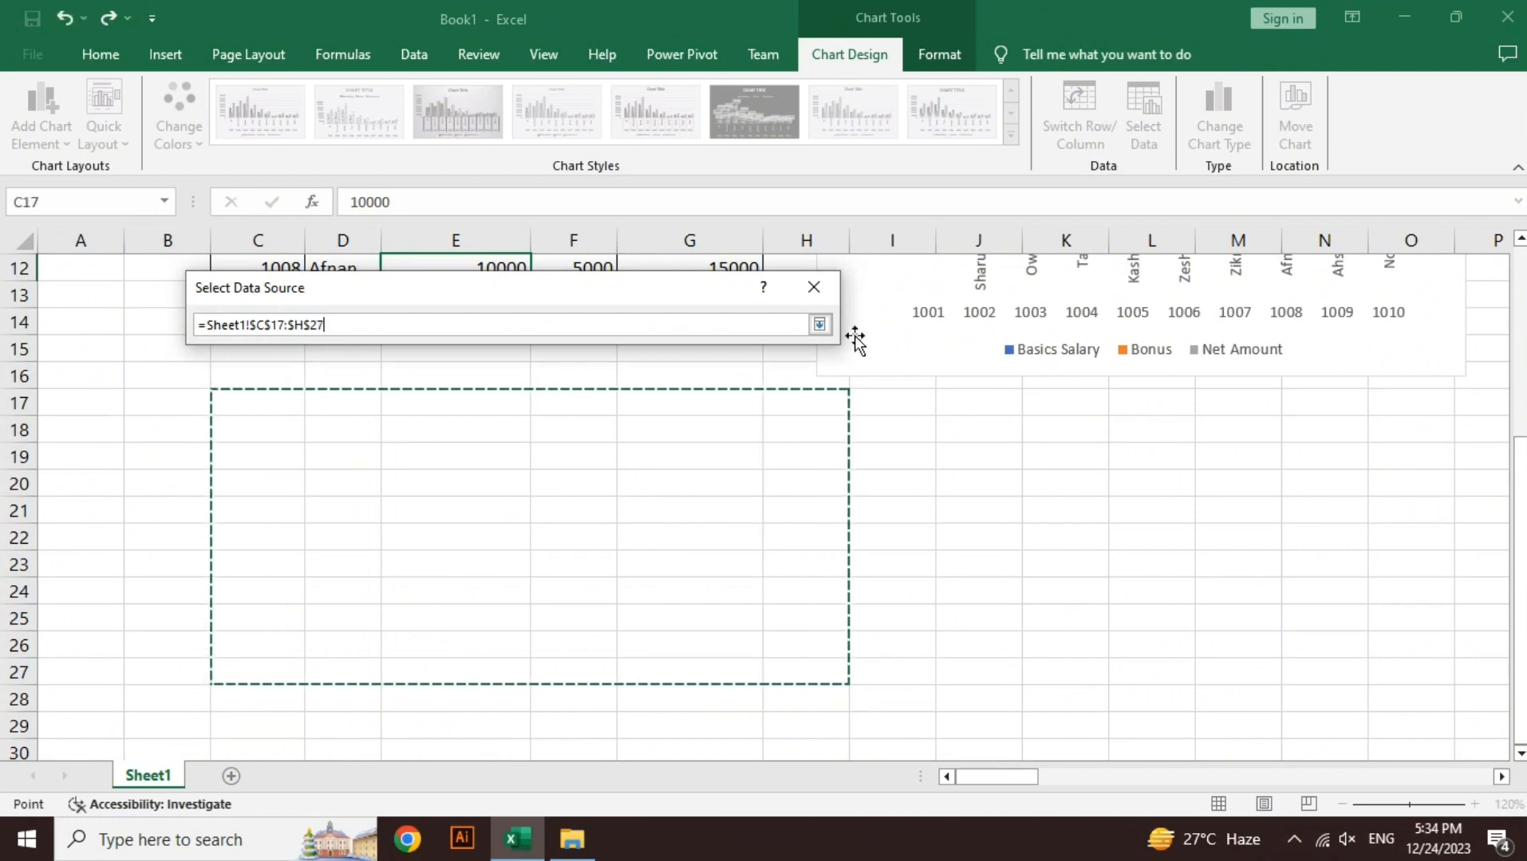
{"action": "left_click", "coordinate": [819, 325]}
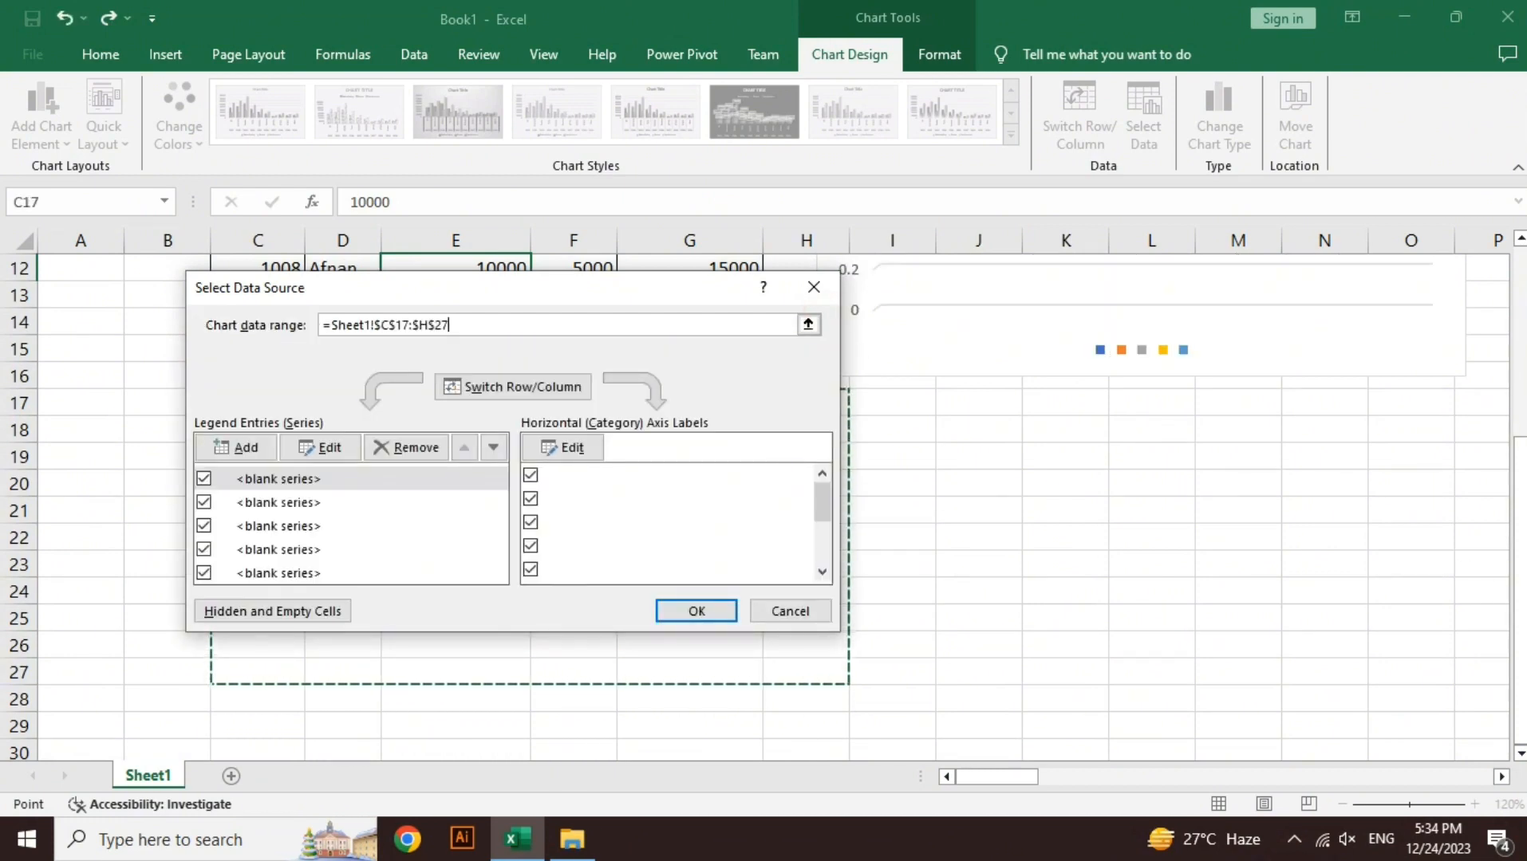
{"action": "scroll", "coordinate": [1312, 451], "scroll_direction": "up", "scroll_amount": 4}
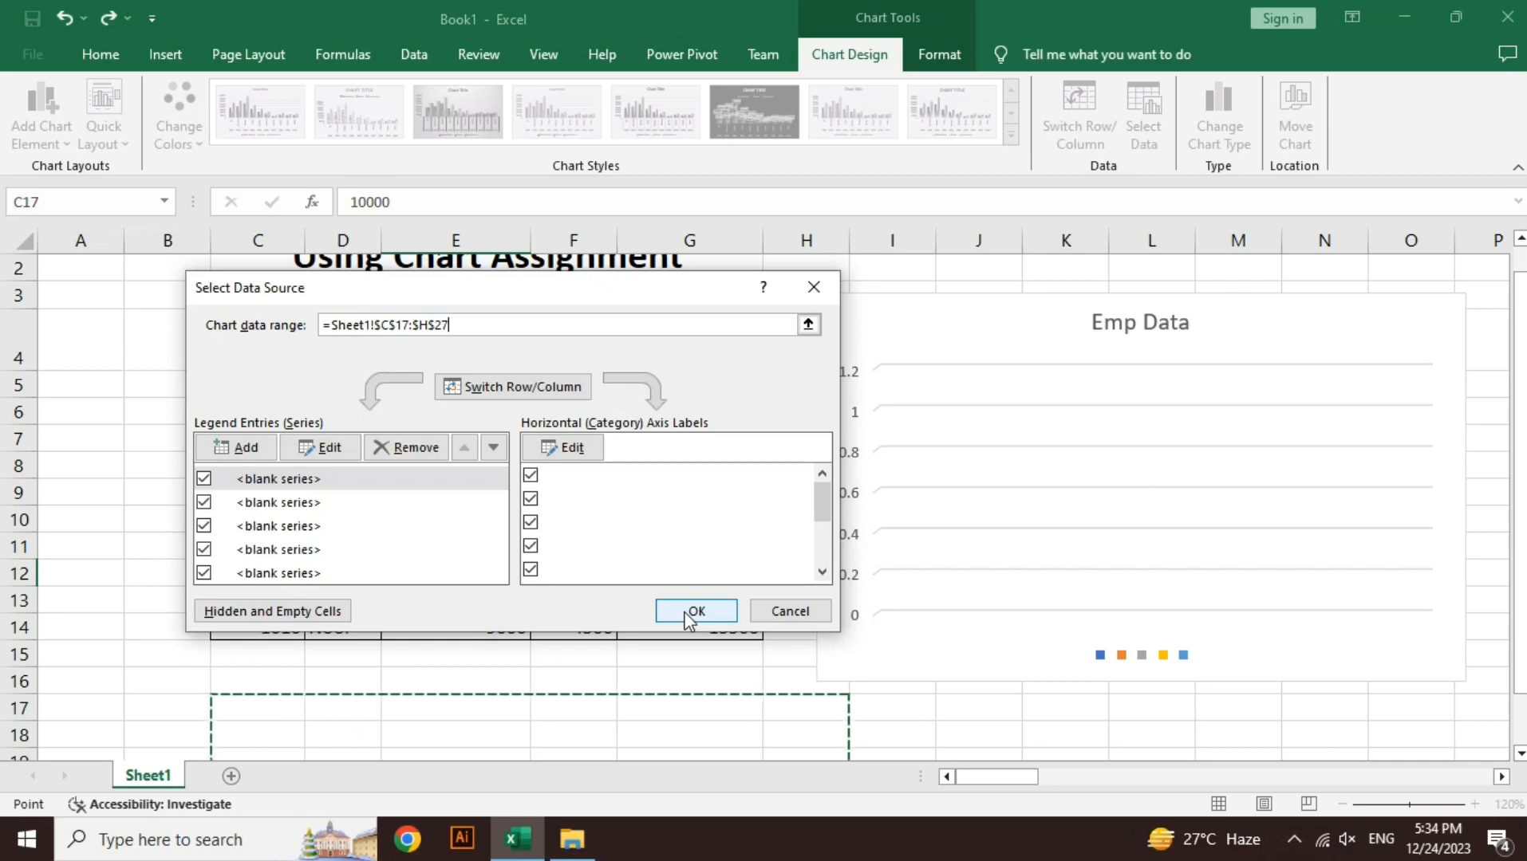
{"action": "left_click", "coordinate": [813, 287]}
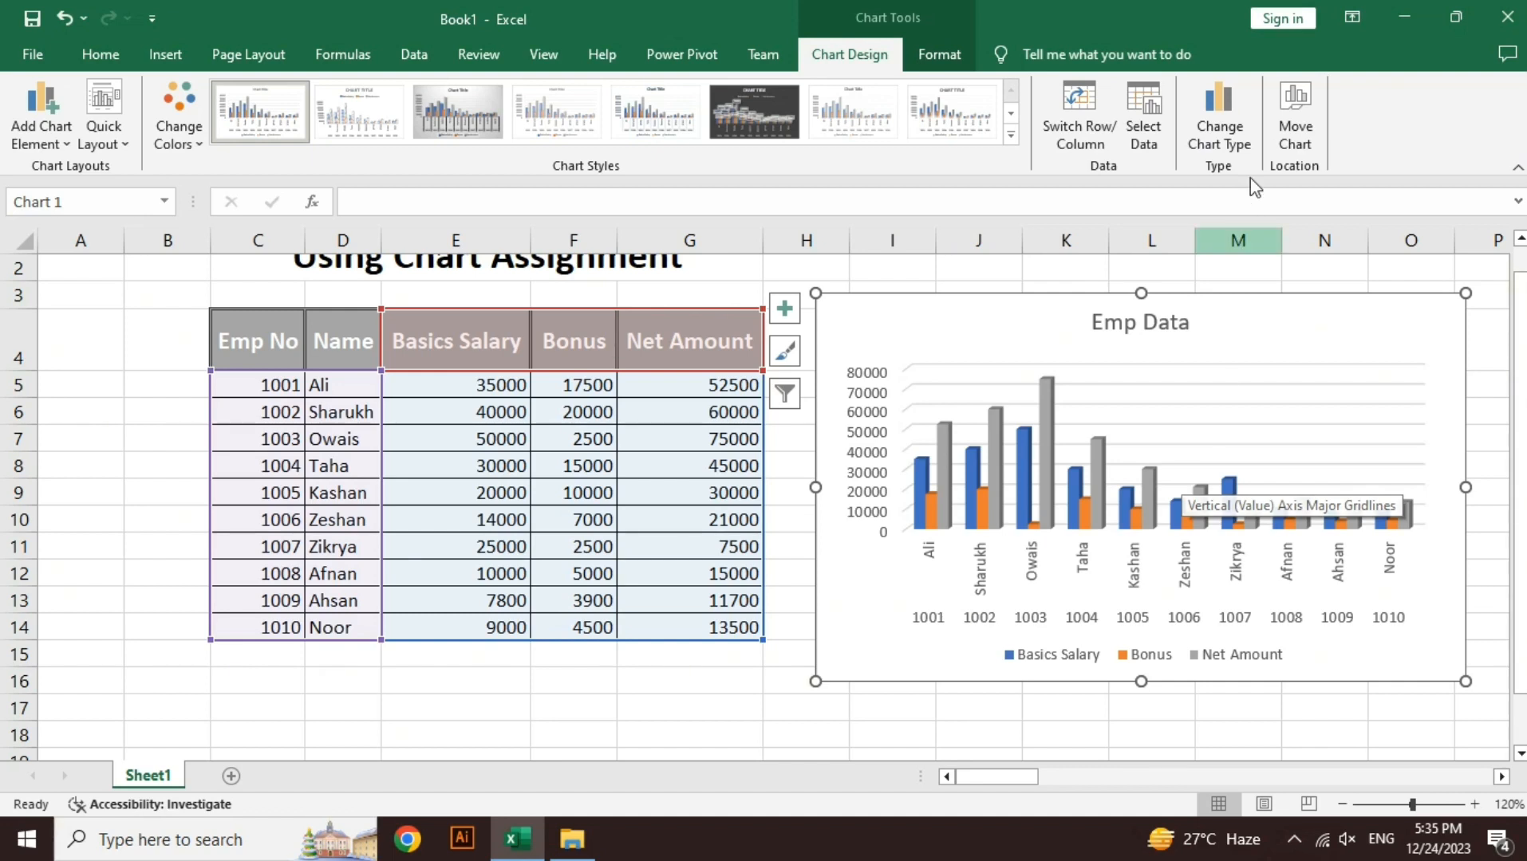
- Change the Emp Data chart's type from 3-D Clustered Column to Pie of Pie
{"action": "left_click", "coordinate": [1215, 135]}
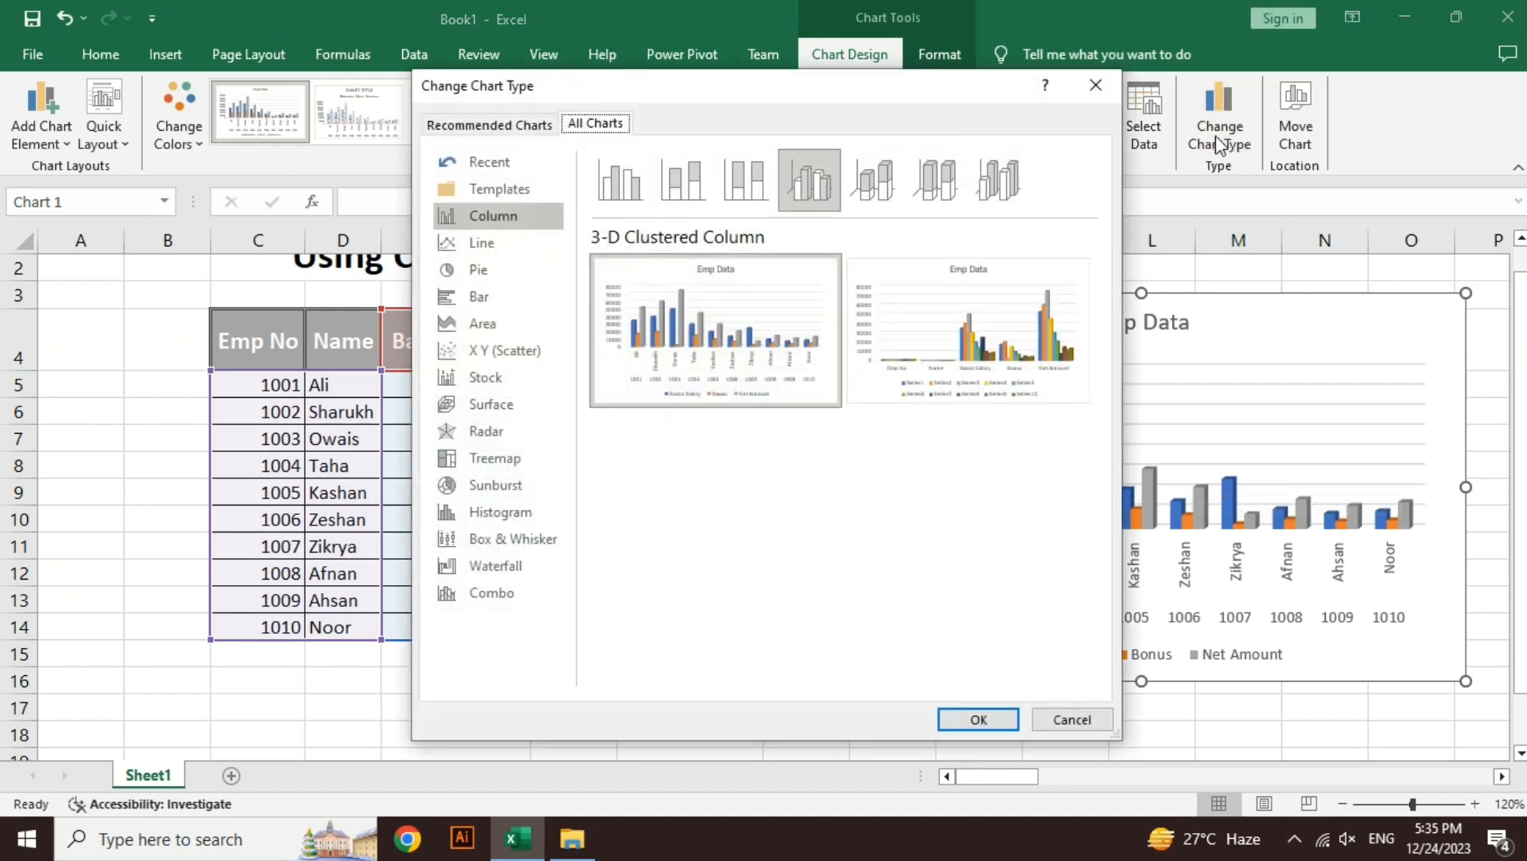
{"action": "left_click", "coordinate": [516, 273]}
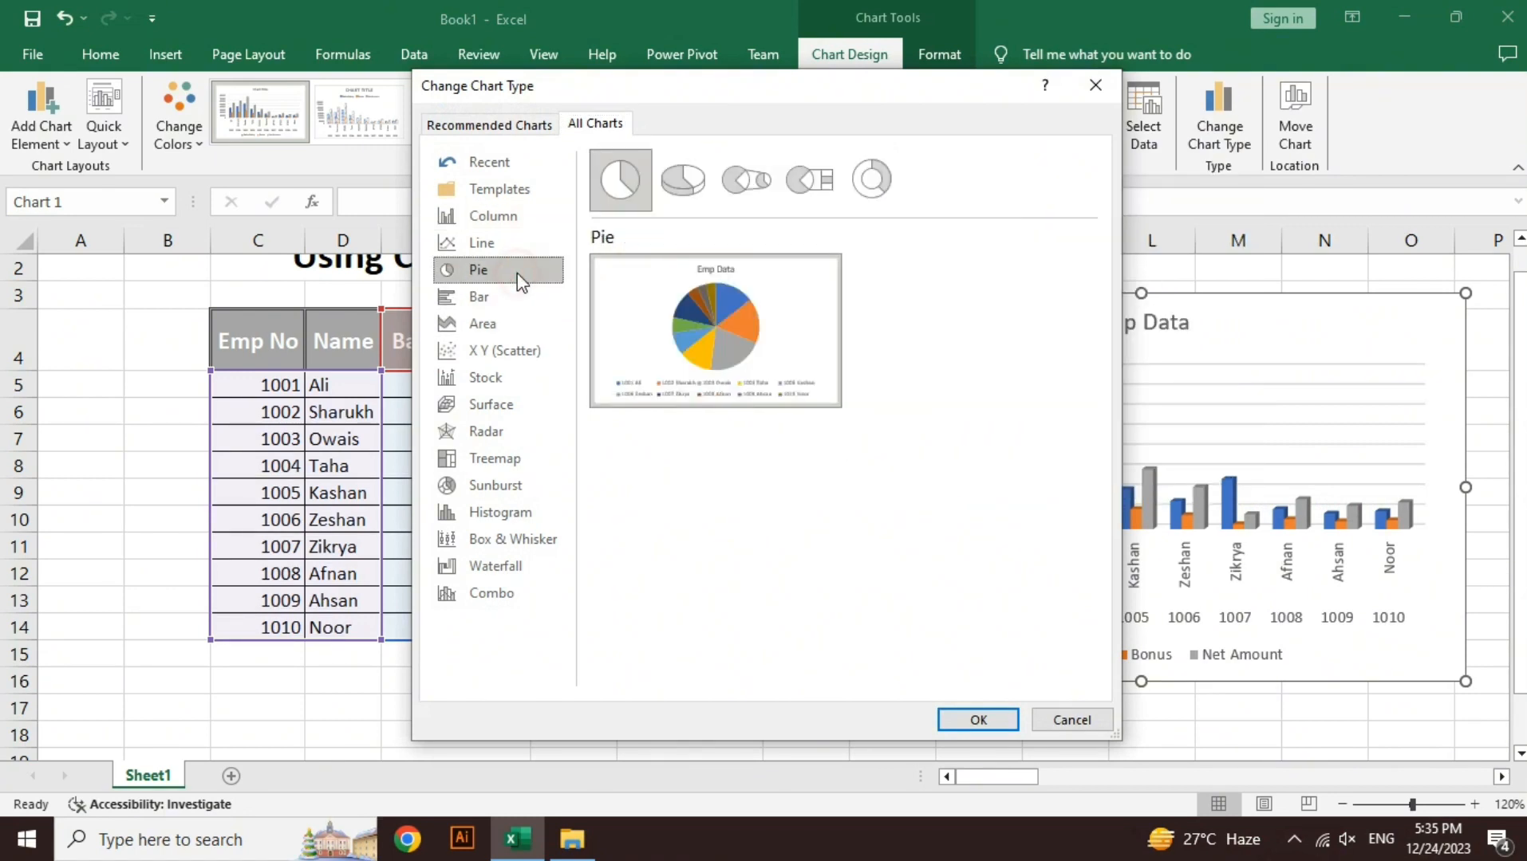
{"action": "left_click", "coordinate": [746, 180]}
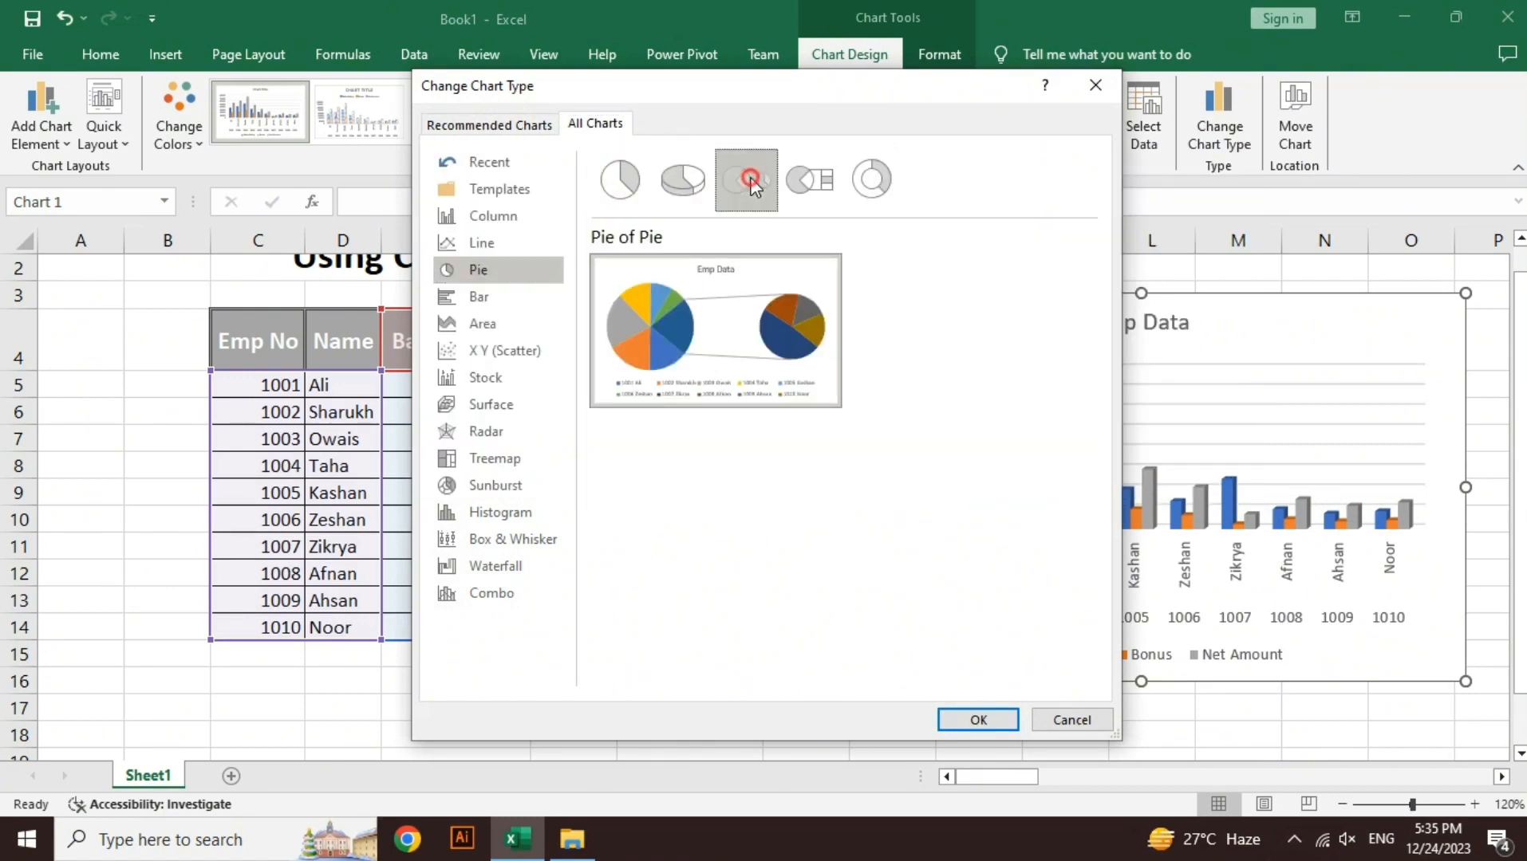
{"action": "mouse_move", "coordinate": [766, 367]}
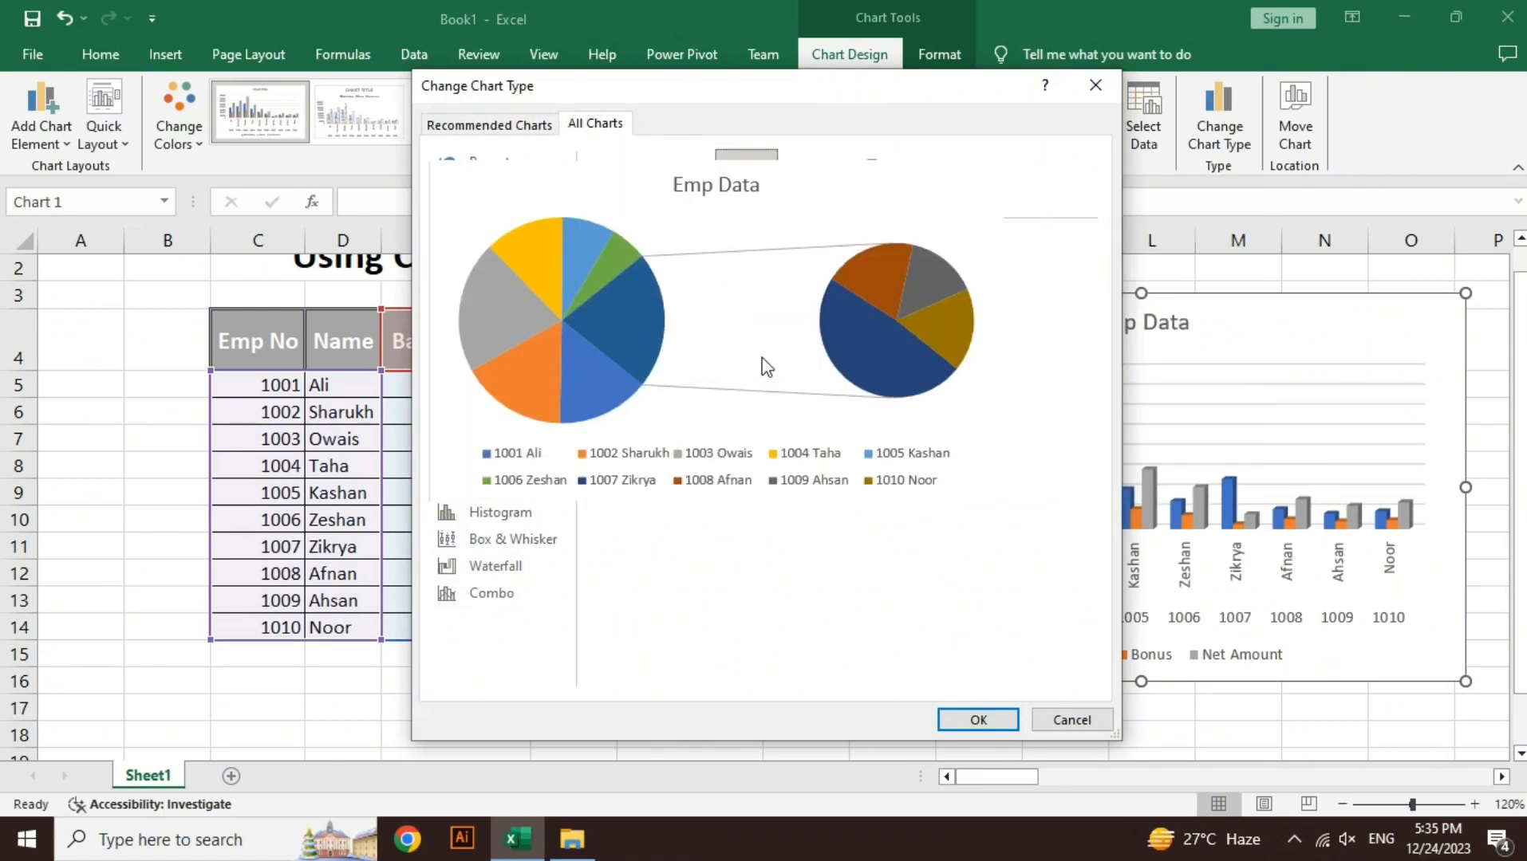
{"action": "left_click", "coordinate": [997, 721]}
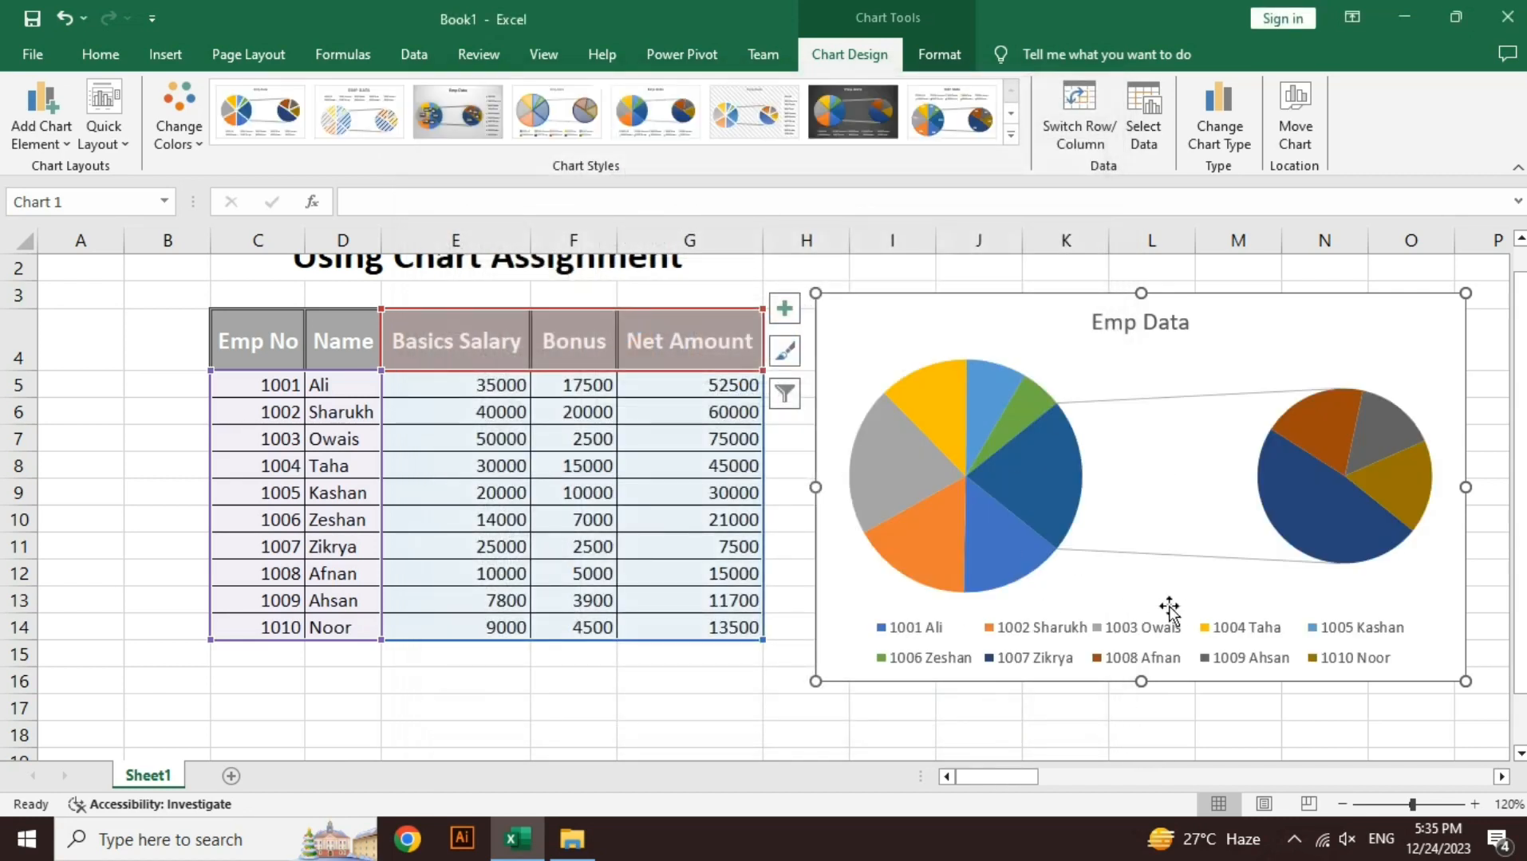
{"action": "mouse_move", "coordinate": [1017, 561]}
- Check which worksheets are offered as destinations for moving the chart, keeping it in Sheet1
{"action": "left_click", "coordinate": [1297, 146]}
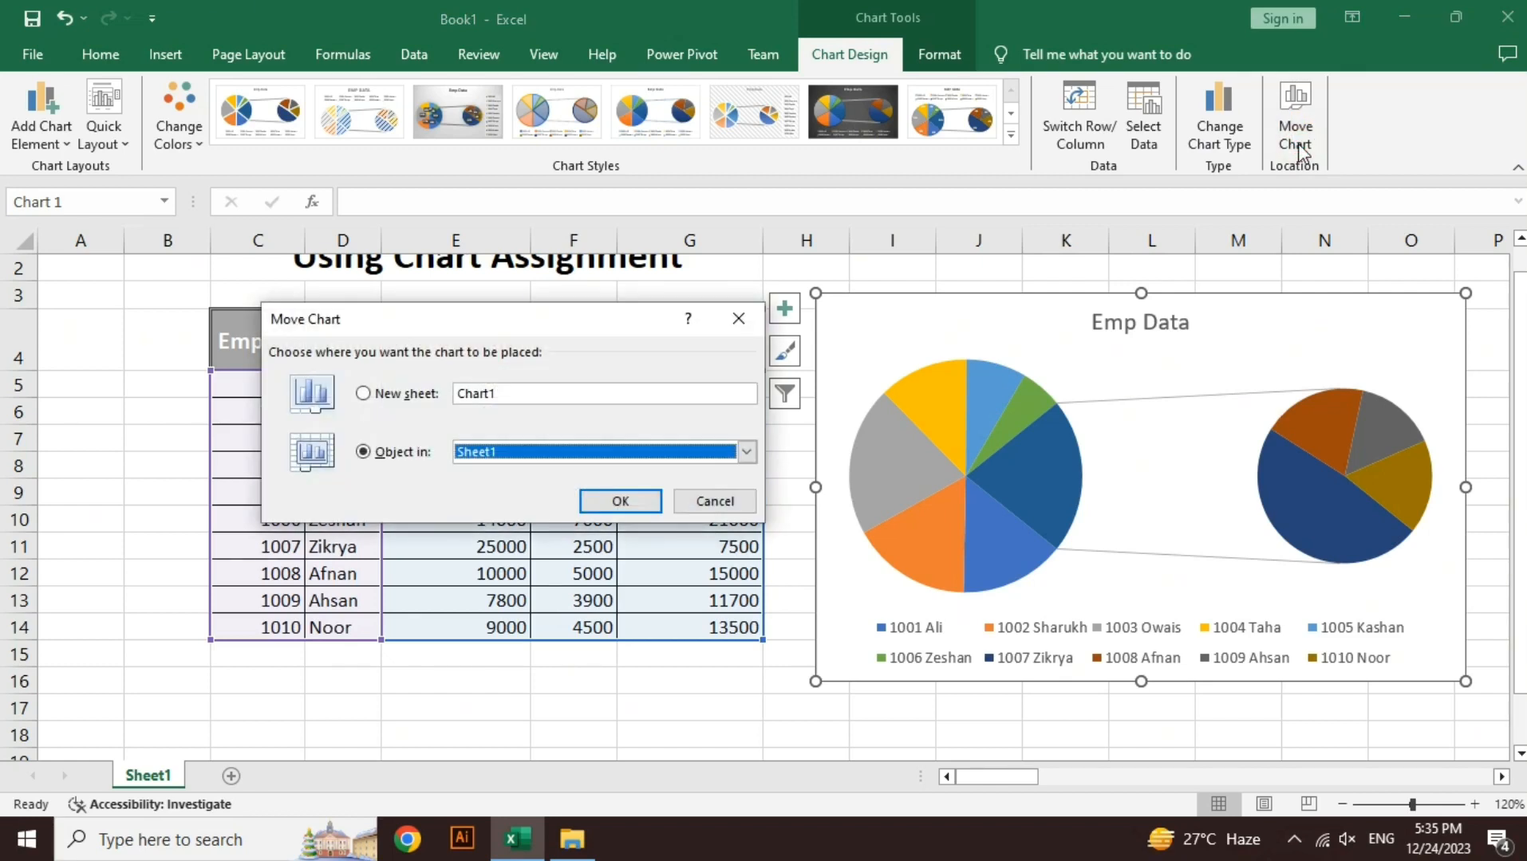
{"action": "left_click", "coordinate": [750, 453]}
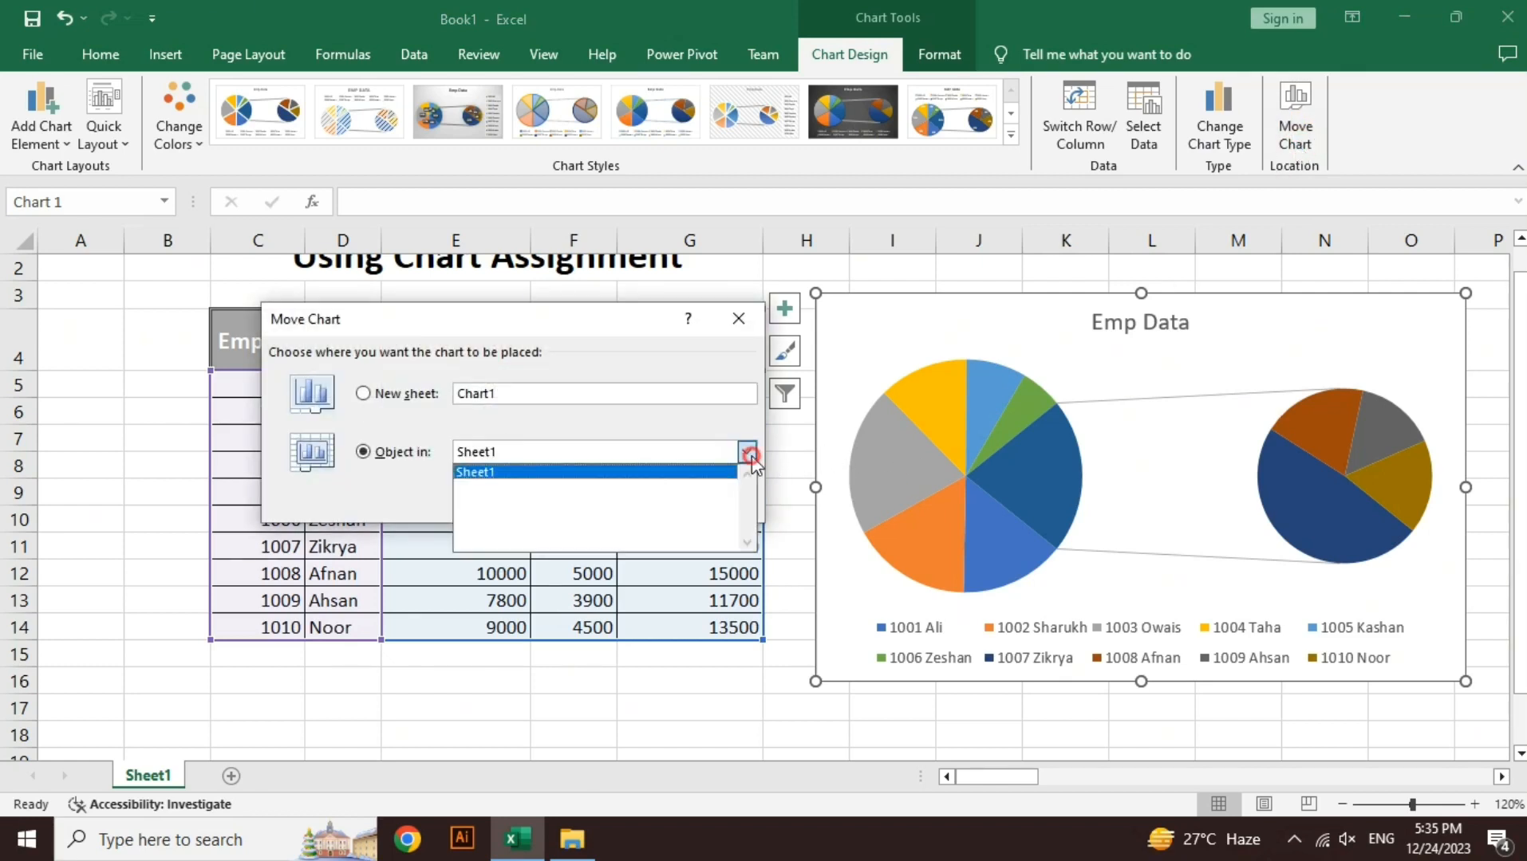
{"action": "left_click", "coordinate": [751, 456]}
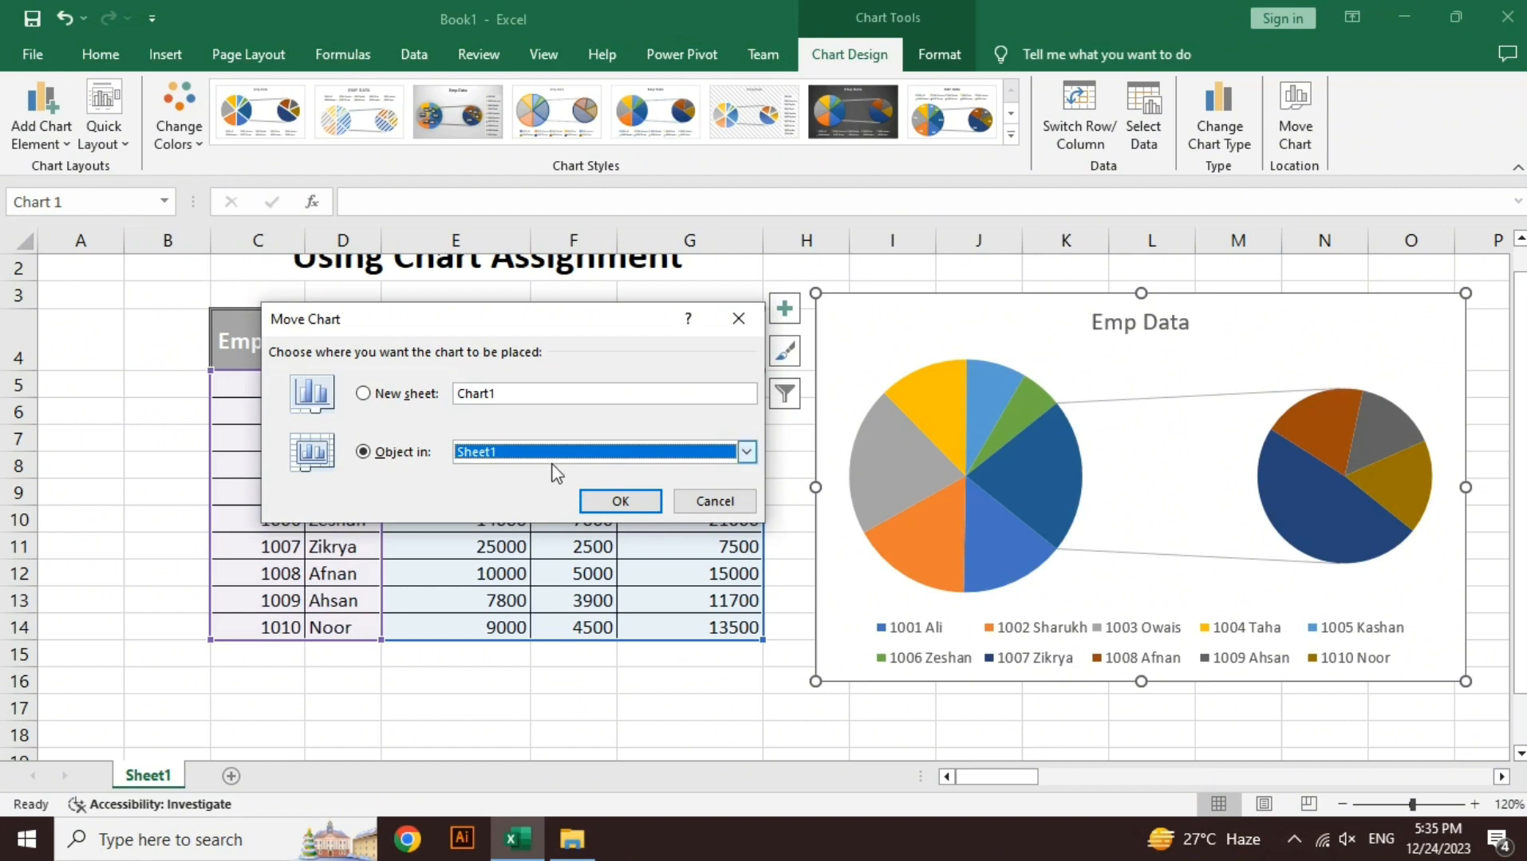
{"action": "key", "text": "Return"}
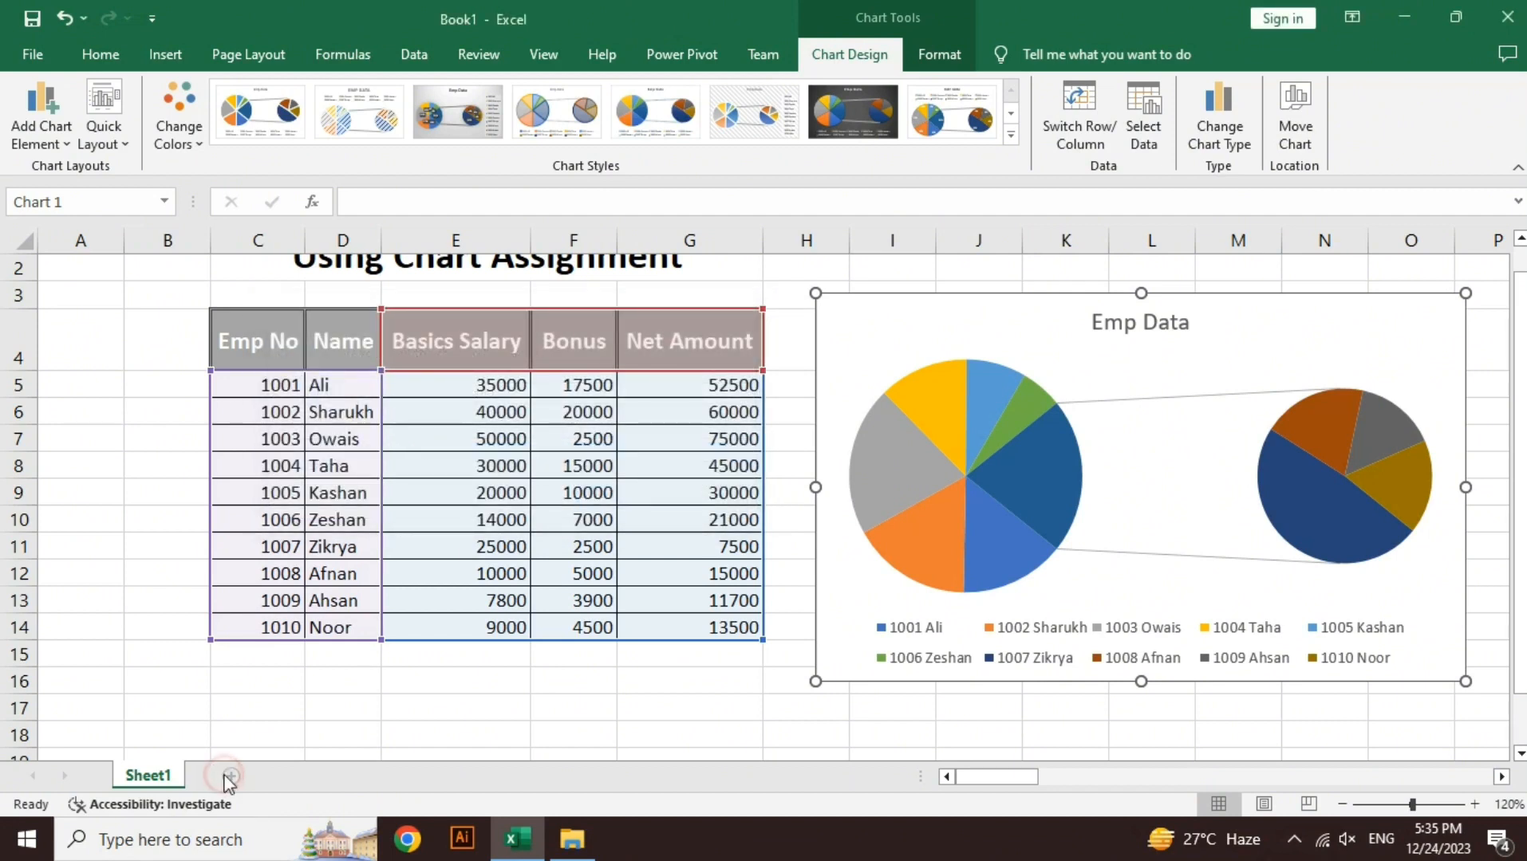
- Add a second worksheet and move the pie chart from Sheet1 into Sheet2 as an object
{"action": "left_click", "coordinate": [229, 775]}
{"action": "left_click", "coordinate": [151, 777]}
{"action": "left_click", "coordinate": [826, 531]}
{"action": "left_click", "coordinate": [1280, 138]}
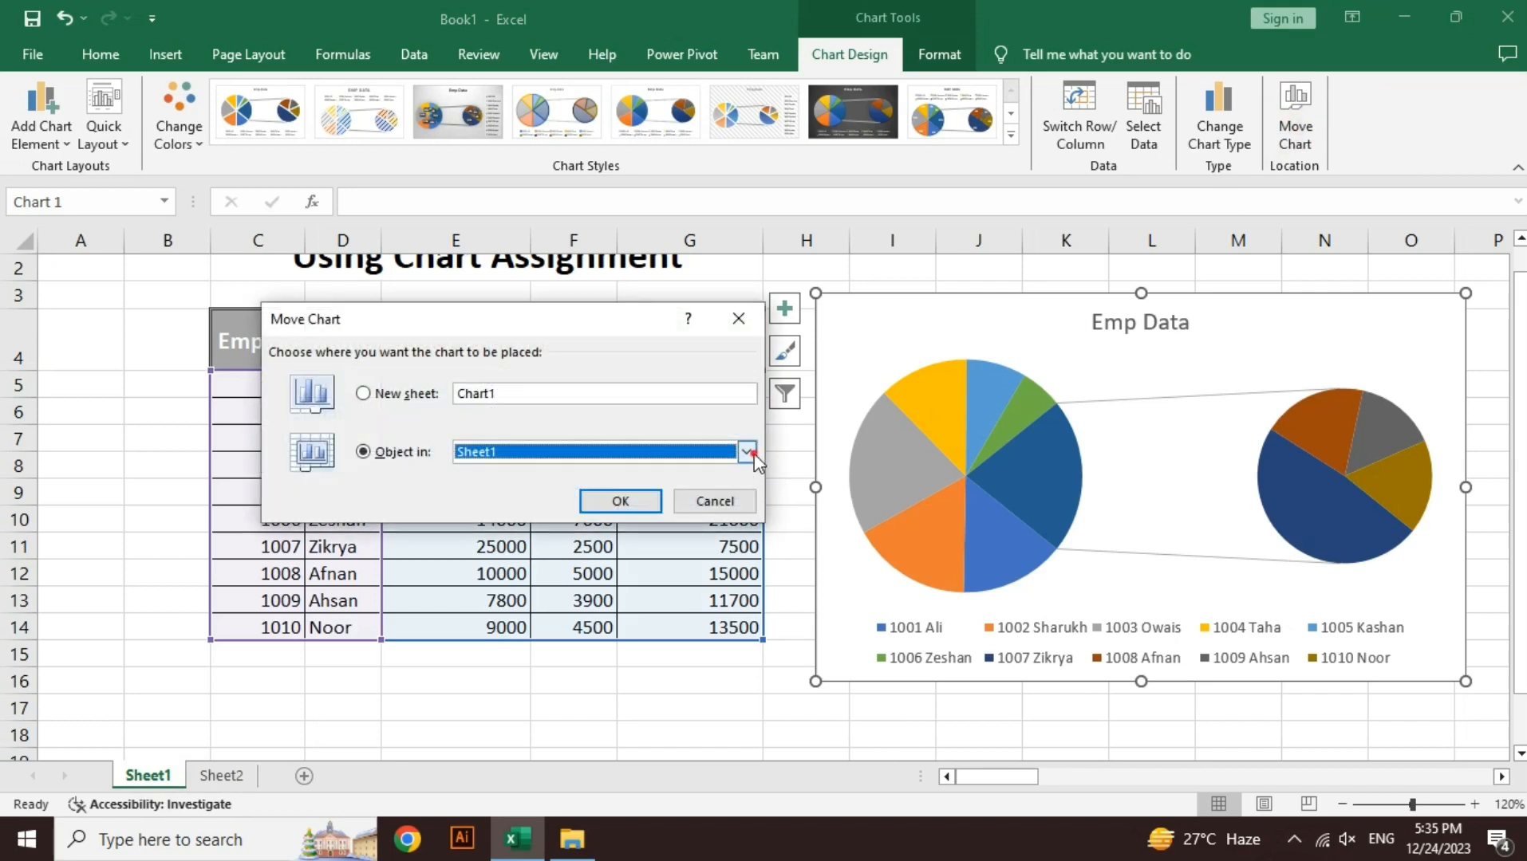
{"action": "left_click", "coordinate": [746, 452]}
{"action": "left_click", "coordinate": [578, 488]}
{"action": "left_click", "coordinate": [611, 498]}
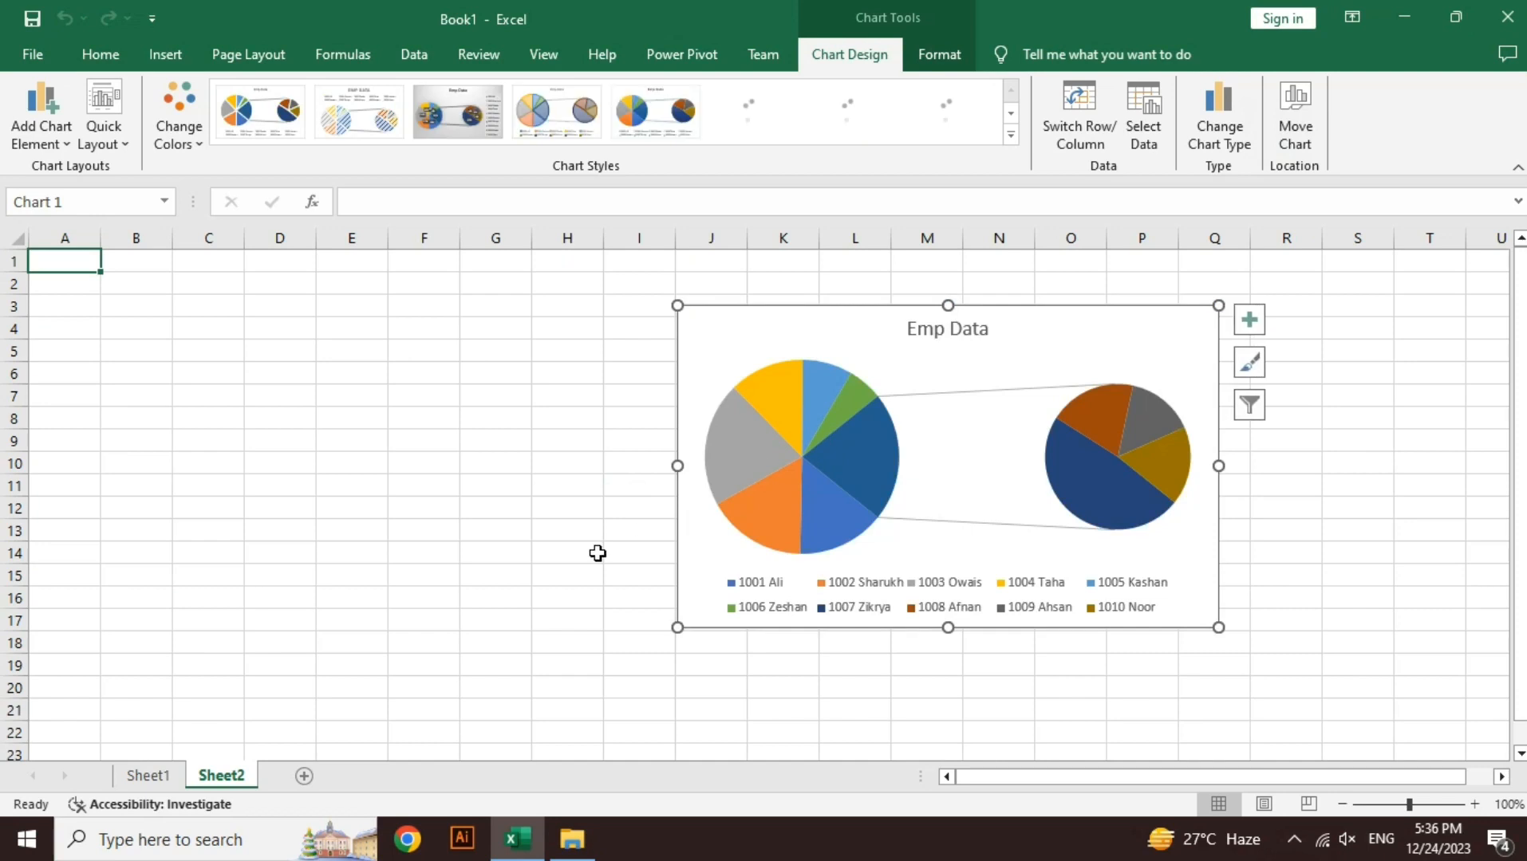
- Compare the two worksheets and move the chart from Sheet2 back into Sheet1 as an object
{"action": "left_click", "coordinate": [166, 775]}
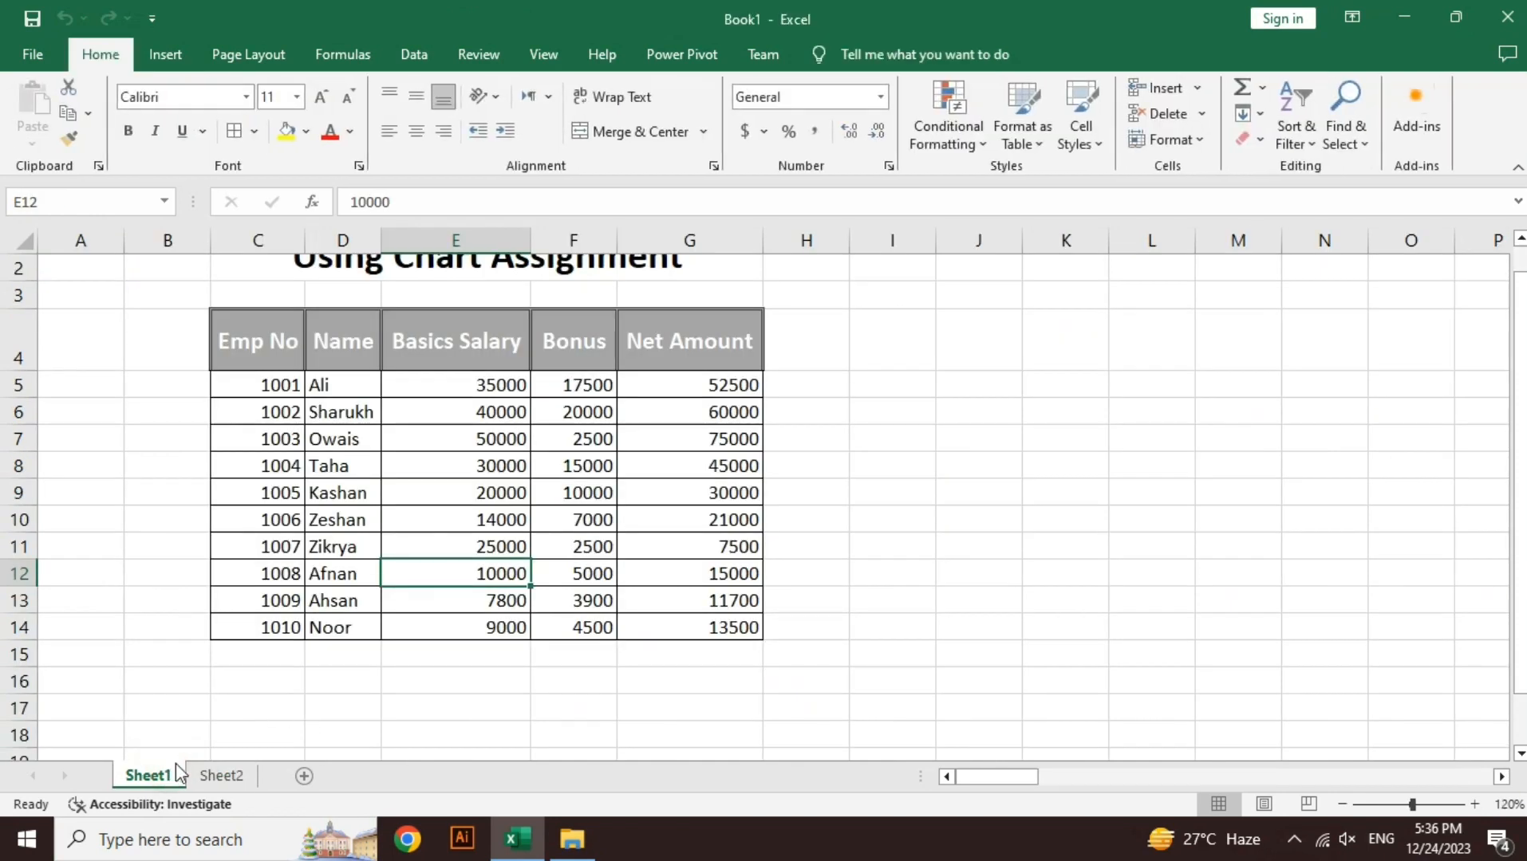
{"action": "left_click", "coordinate": [217, 773]}
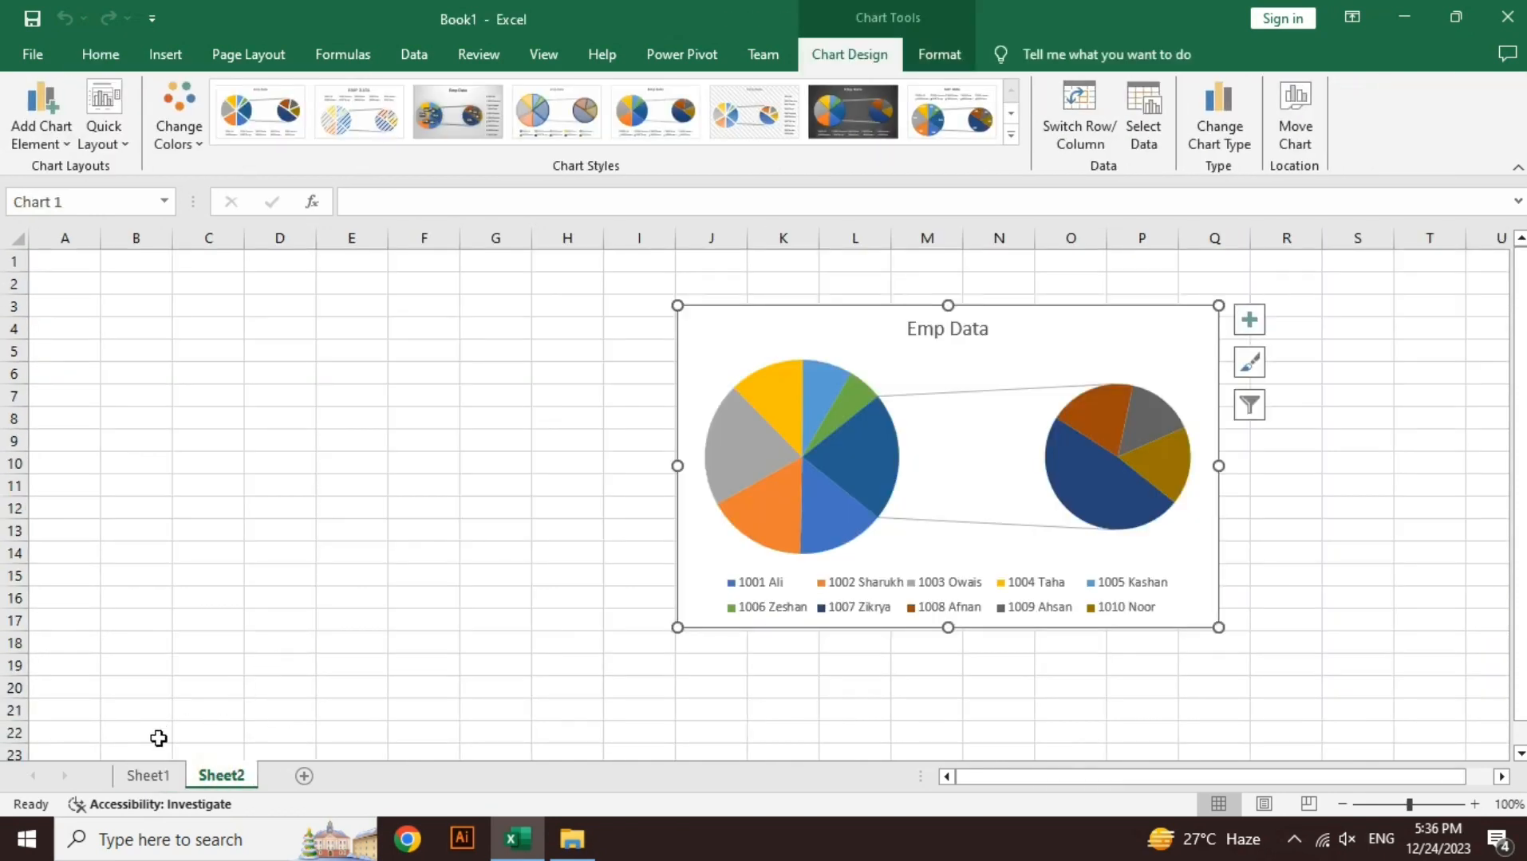
{"action": "left_click", "coordinate": [150, 773]}
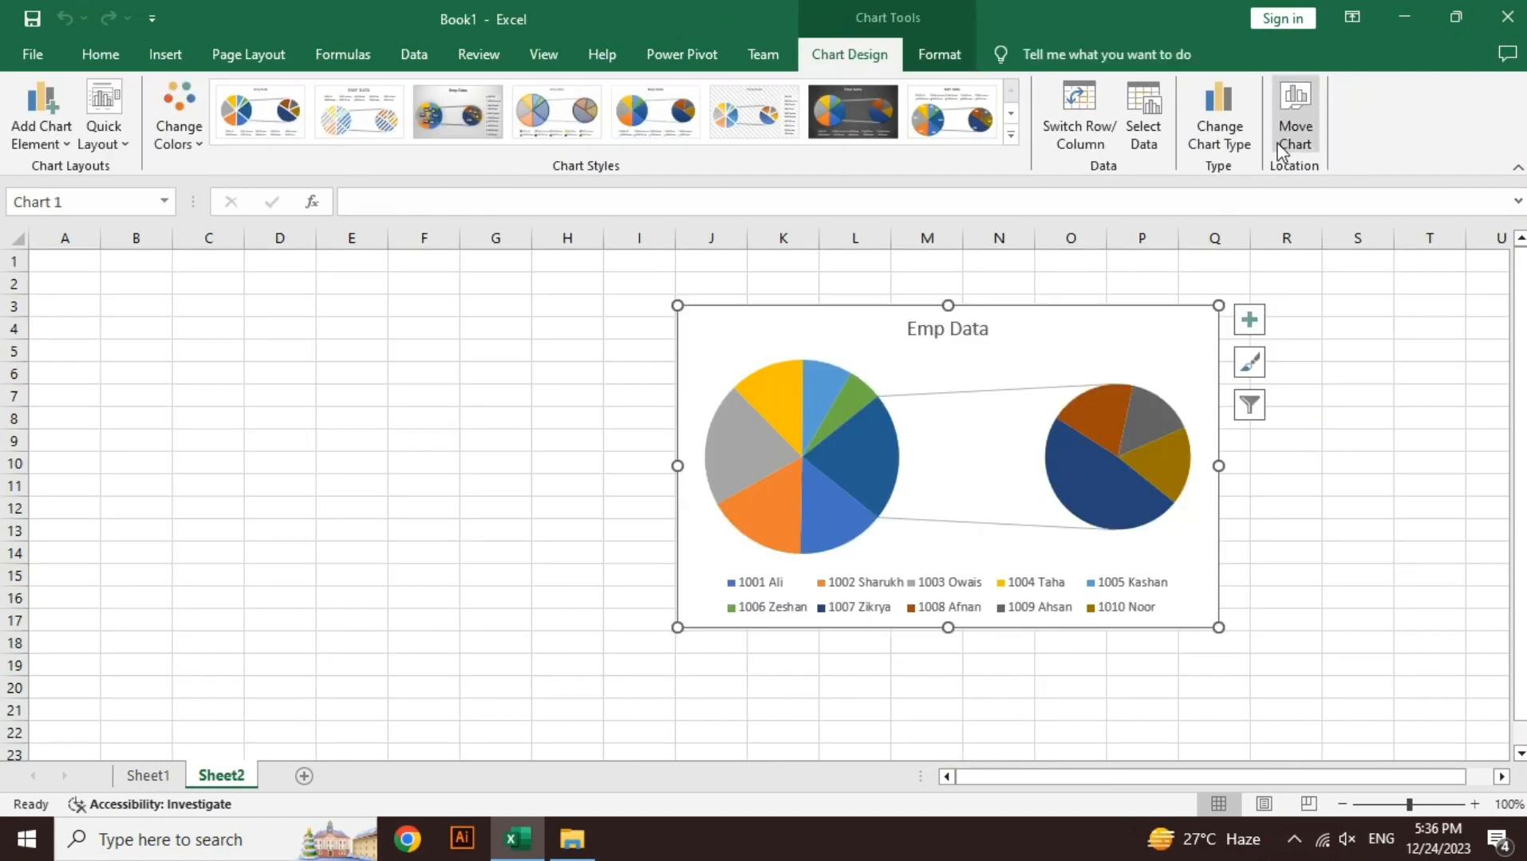
{"action": "left_click", "coordinate": [1286, 113]}
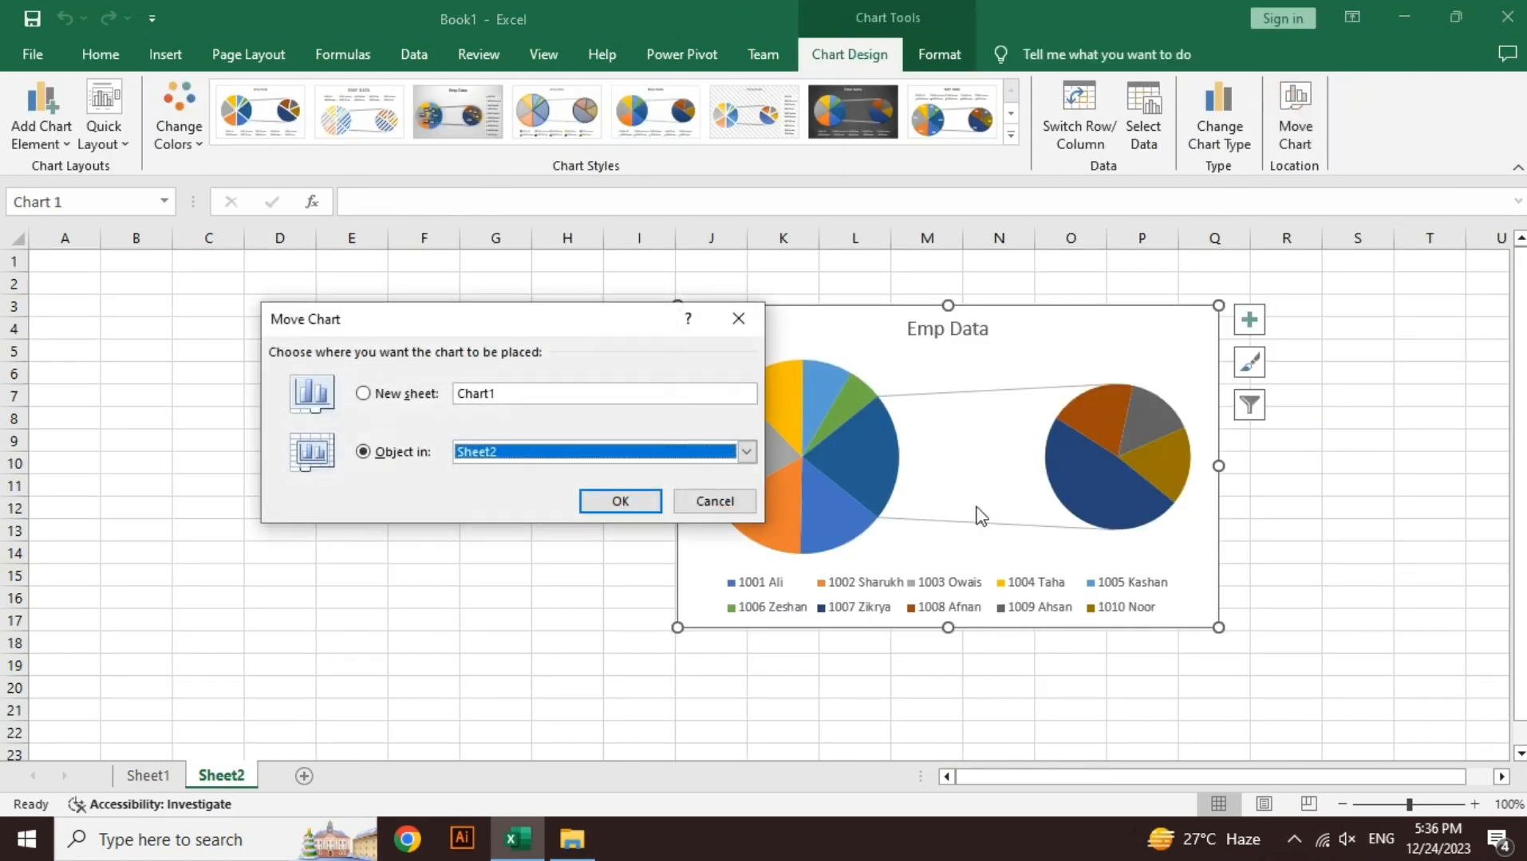
{"action": "left_click", "coordinate": [750, 453]}
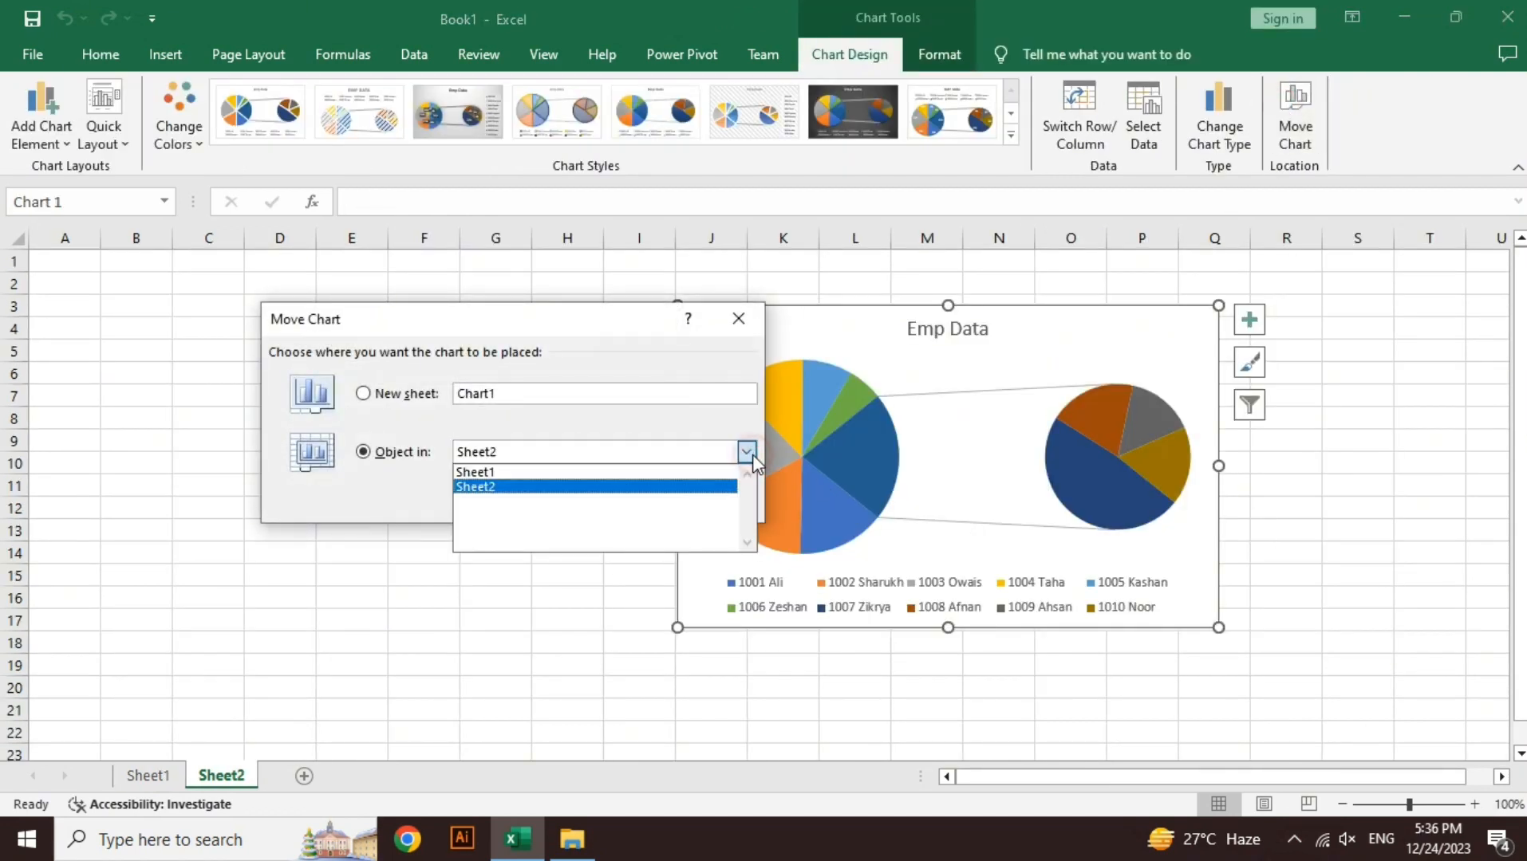
{"action": "left_click", "coordinate": [721, 472]}
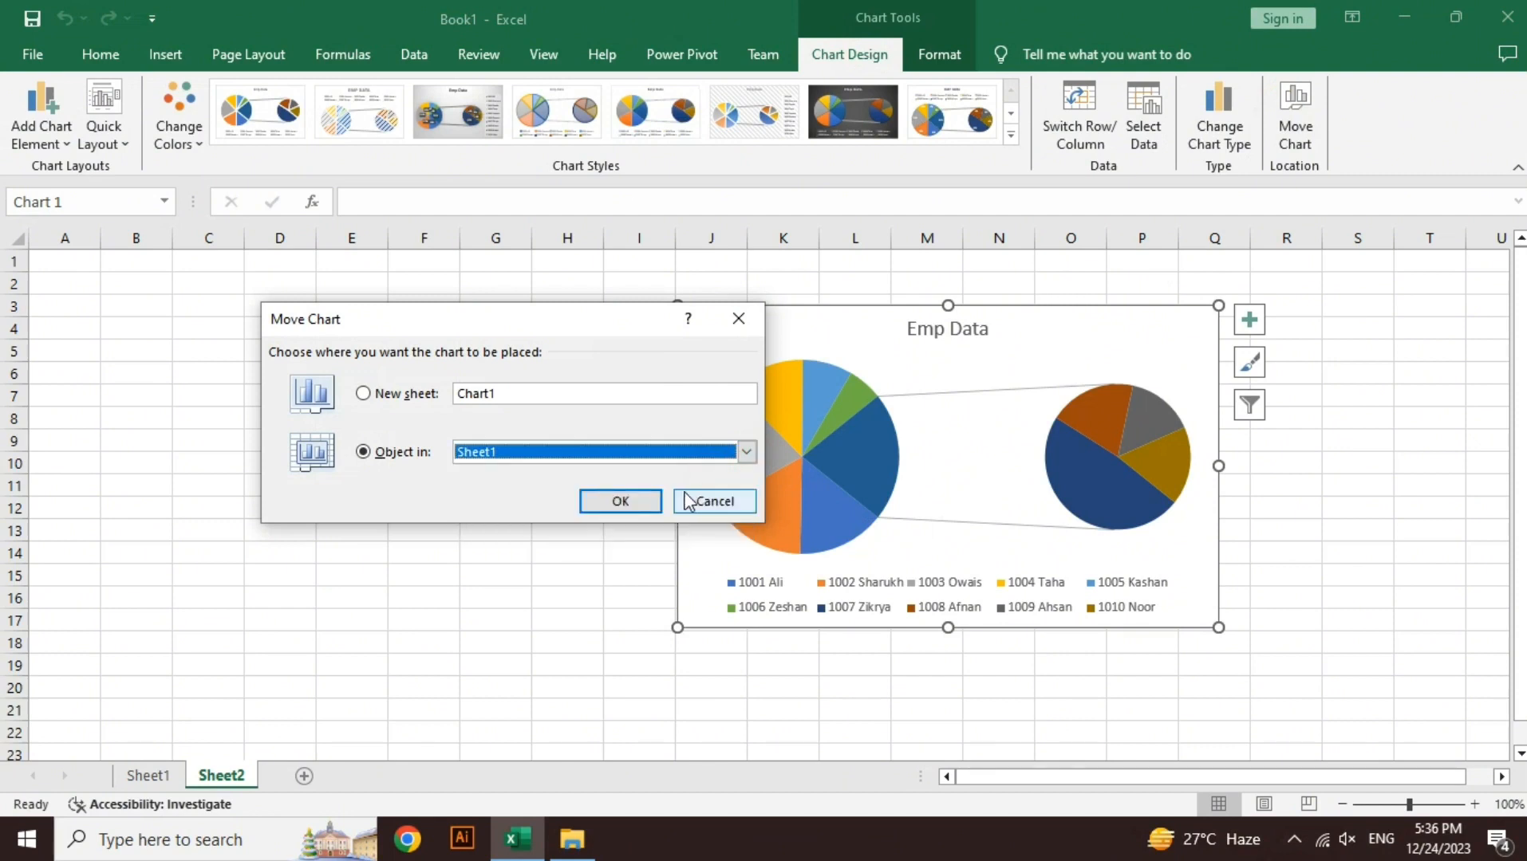
{"action": "left_click", "coordinate": [638, 505]}
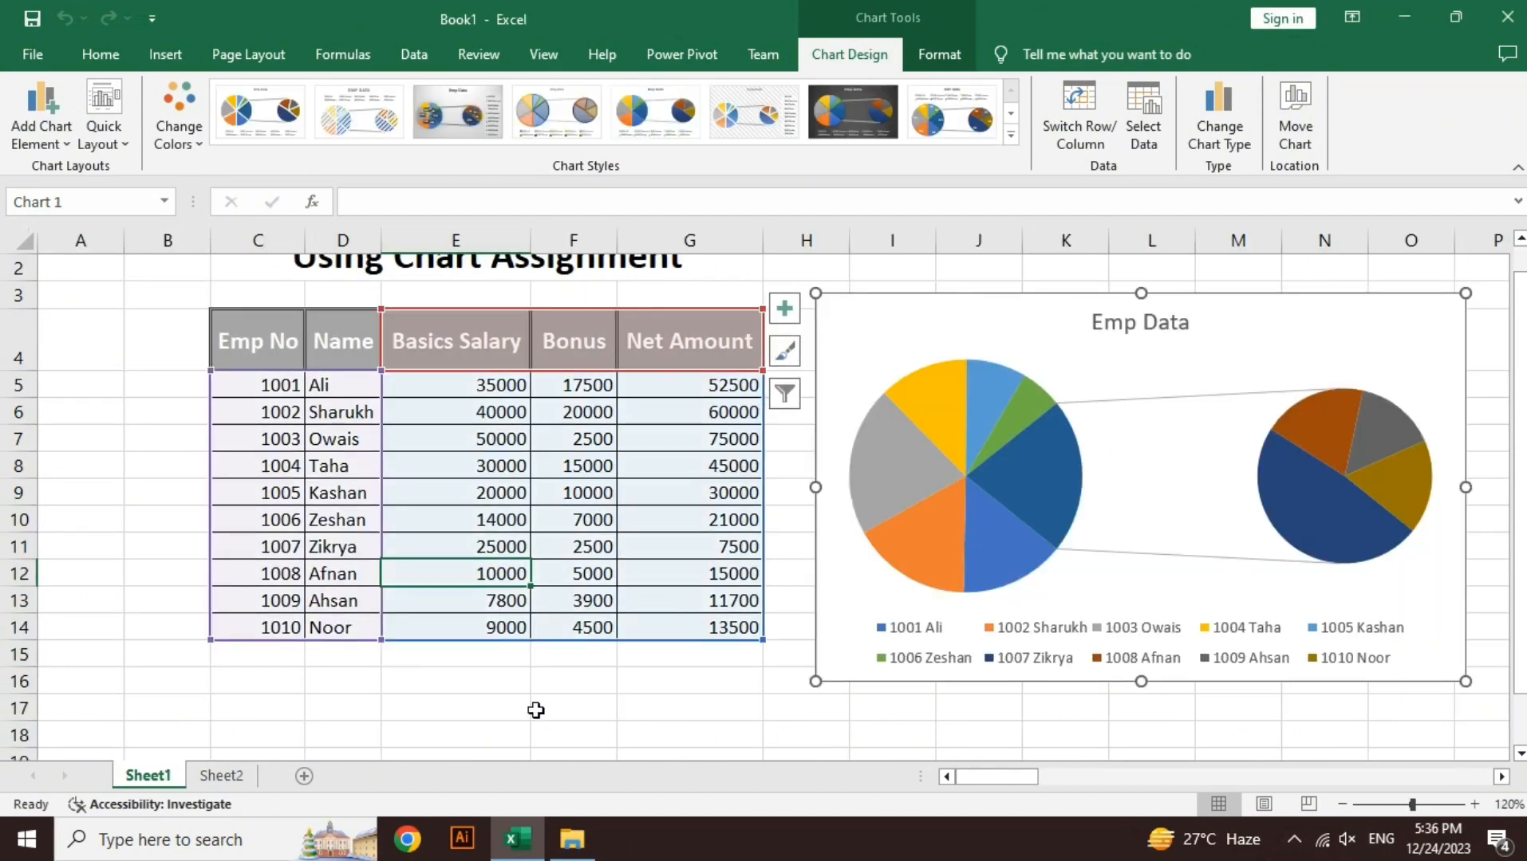
- Delete the empty Sheet2 from the workbook
{"action": "left_click", "coordinate": [237, 778]}
{"action": "right_click", "coordinate": [238, 778]}
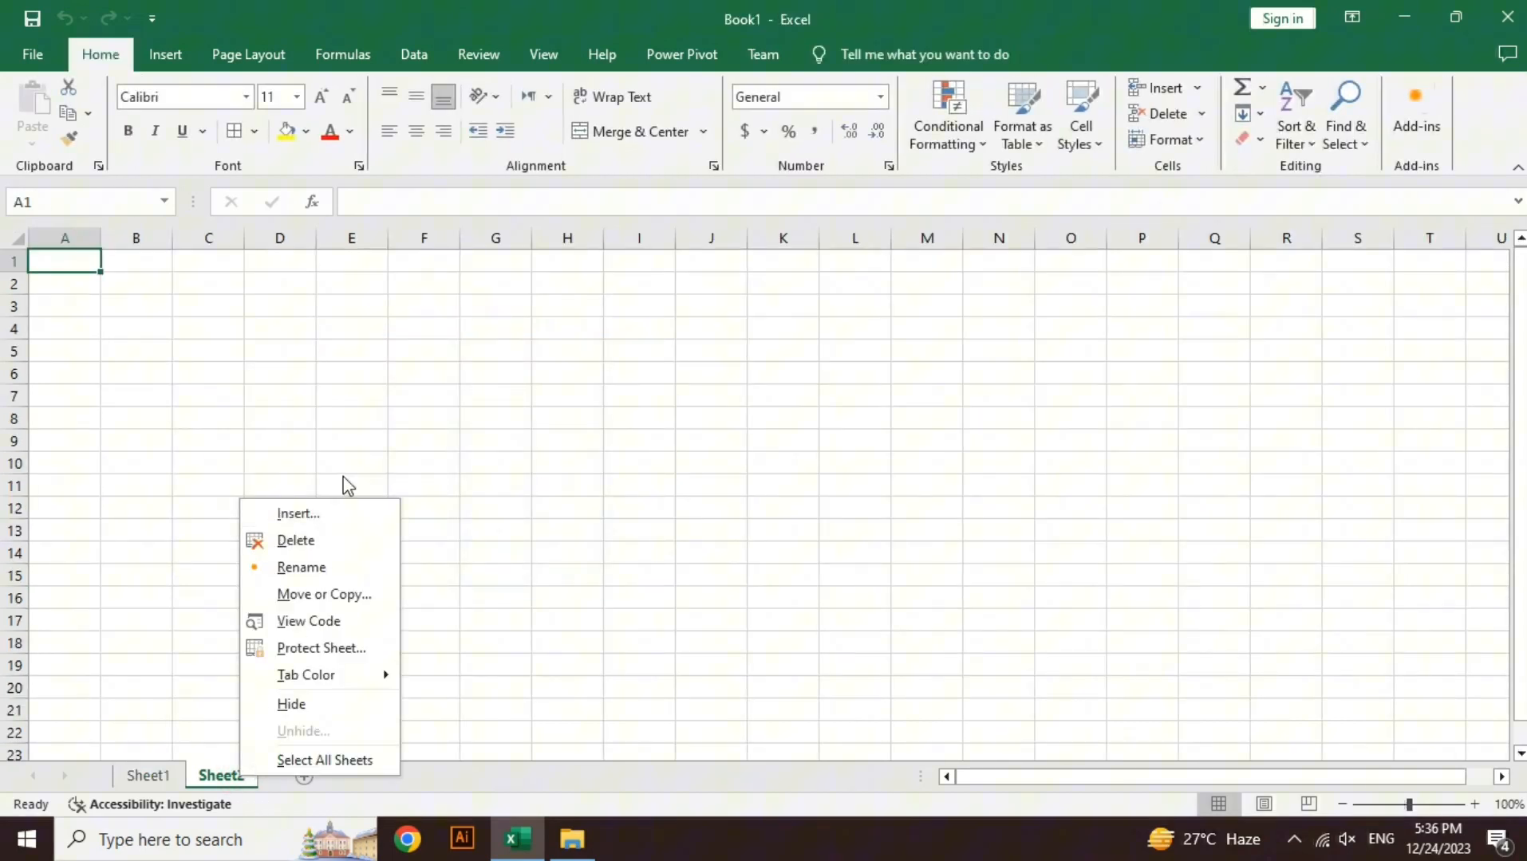
{"action": "left_click", "coordinate": [328, 543]}
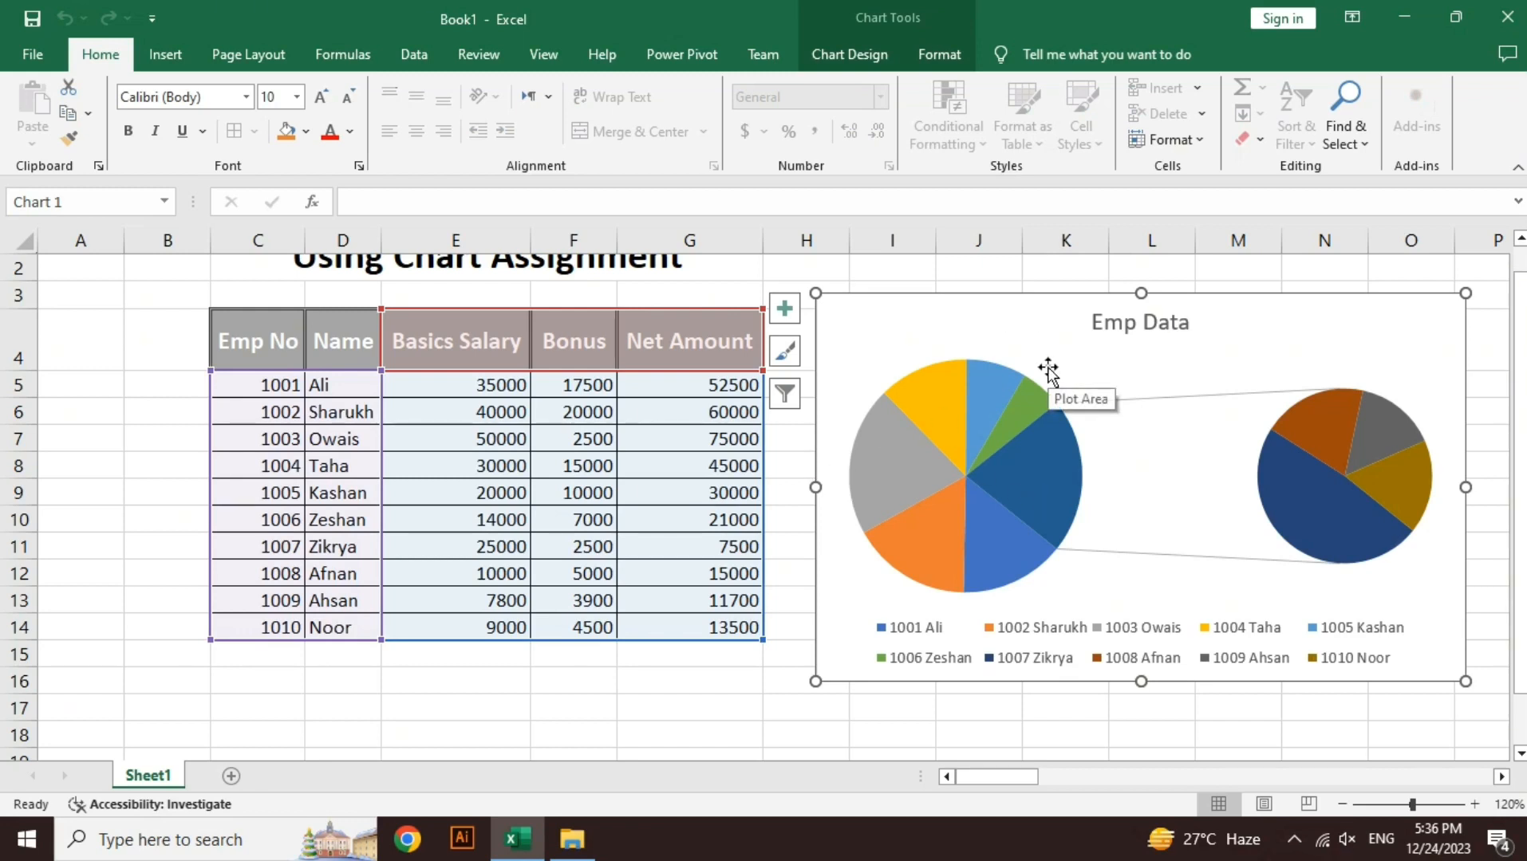
- Move the pie chart to a new chart sheet named abc
{"action": "left_click", "coordinate": [877, 56]}
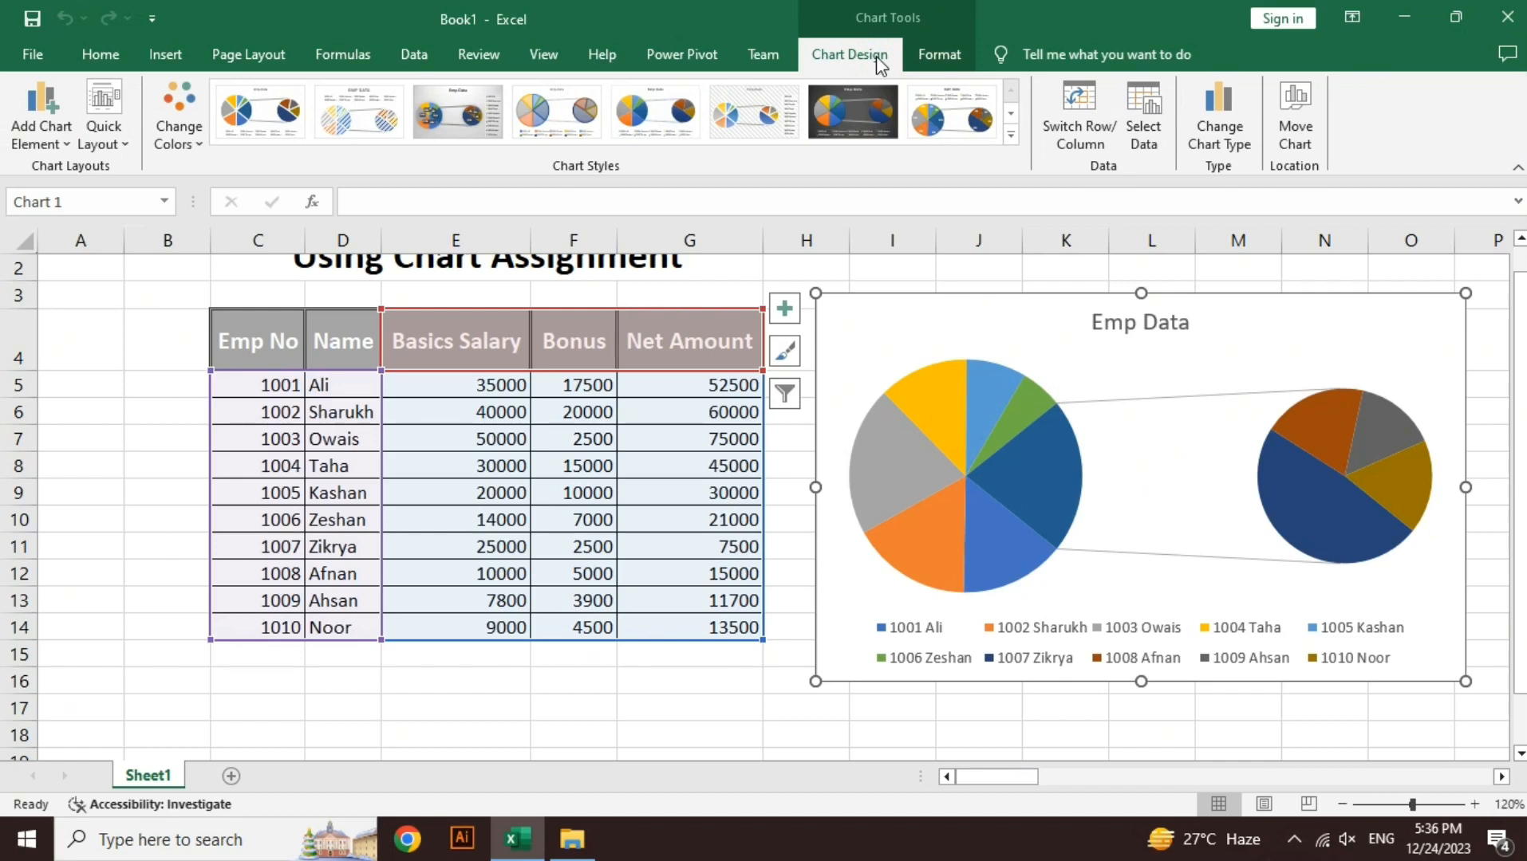
{"action": "left_click", "coordinate": [1295, 119]}
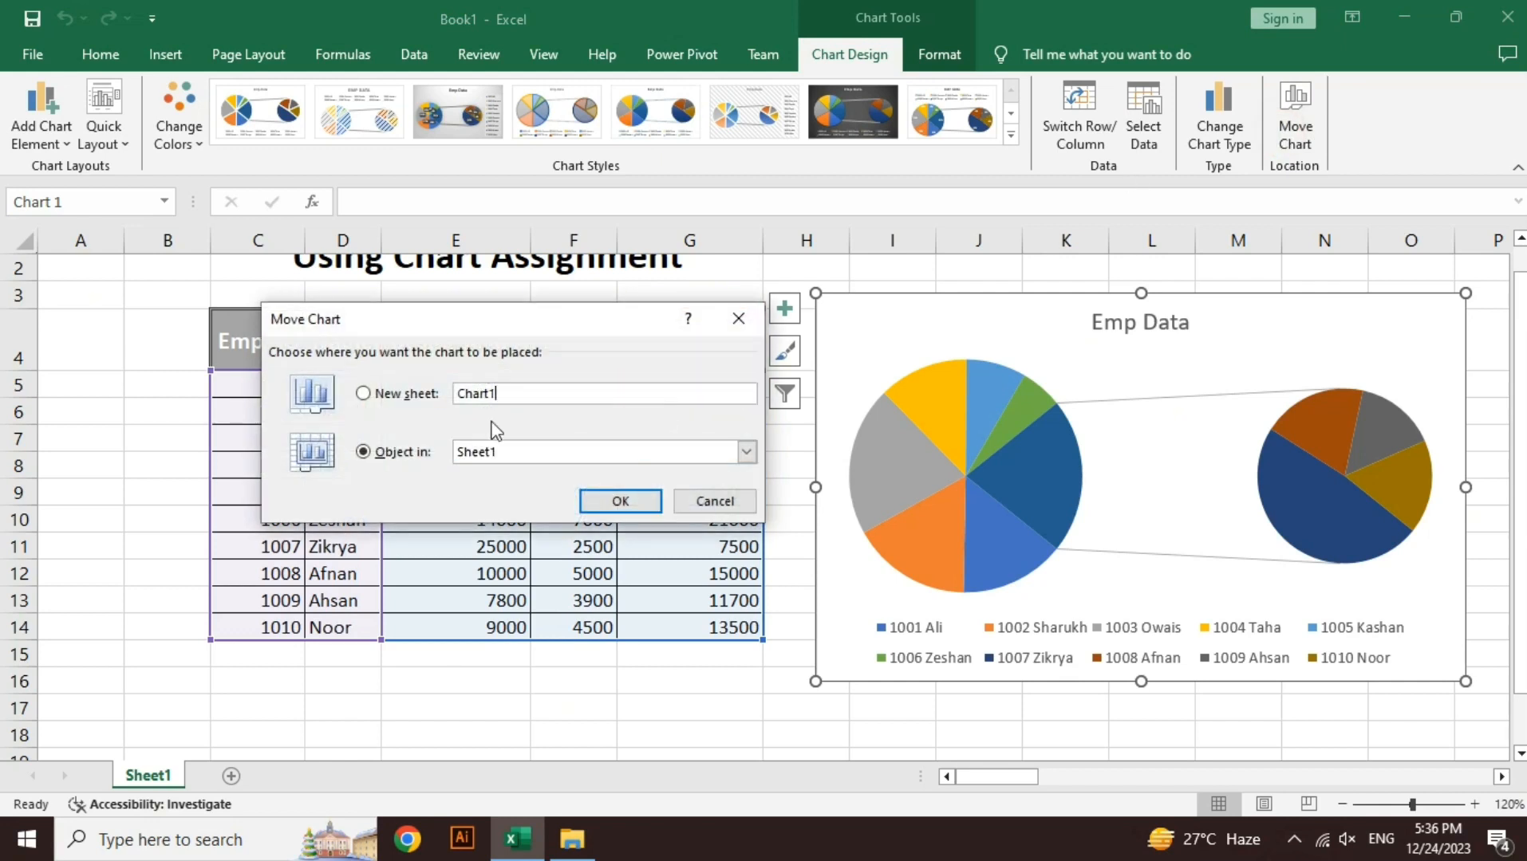
{"action": "left_click", "coordinate": [413, 399]}
{"action": "key", "text": "BackSpace"}
{"action": "left_click", "coordinate": [614, 500]}
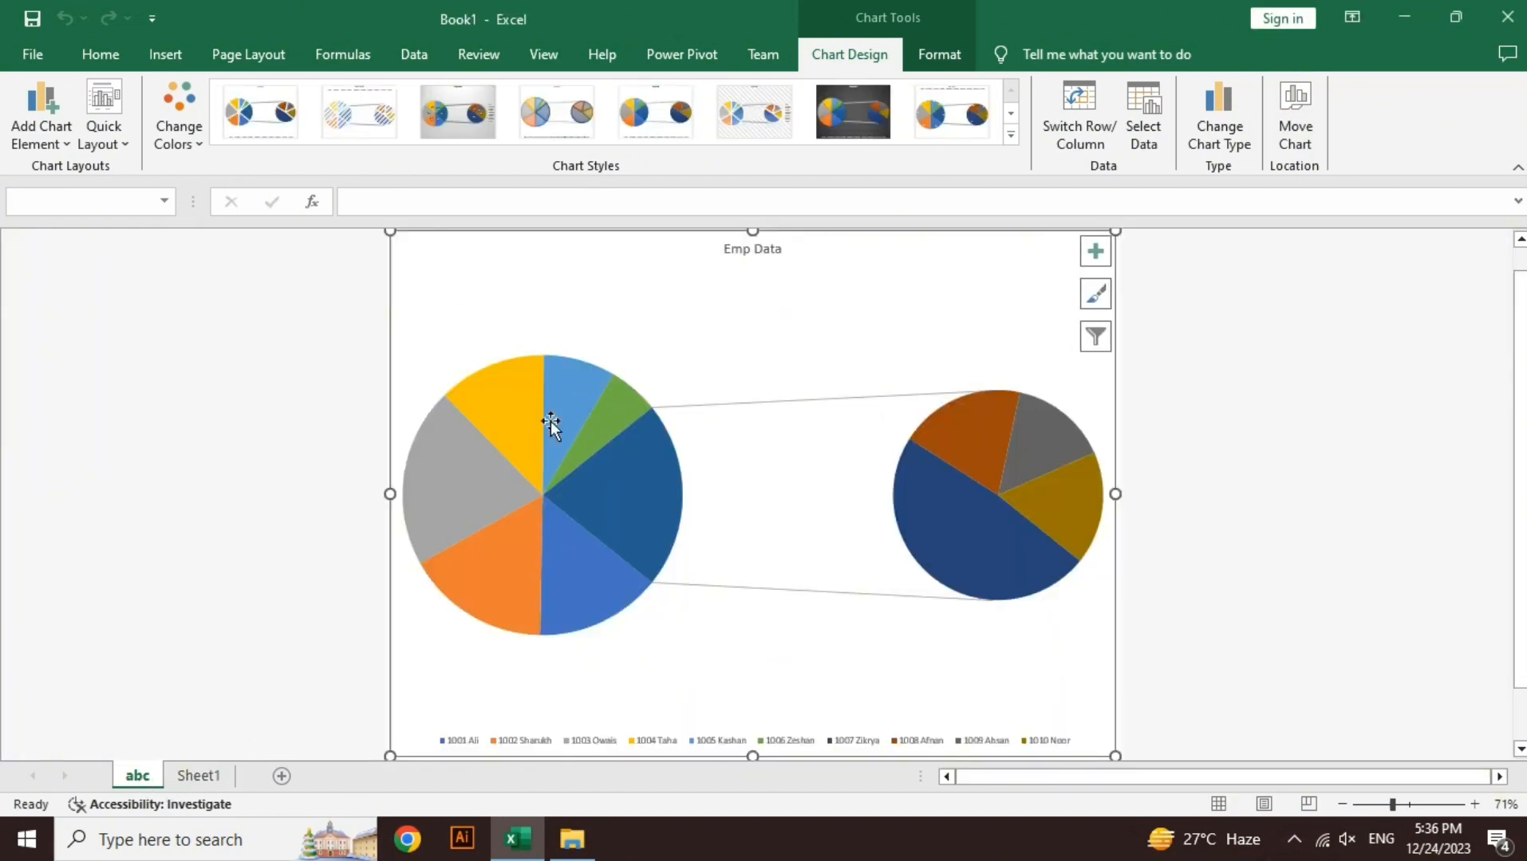
- Move the chart from the abc sheet back into Sheet1 and place it beside the salary table
{"action": "left_click", "coordinate": [1519, 750]}
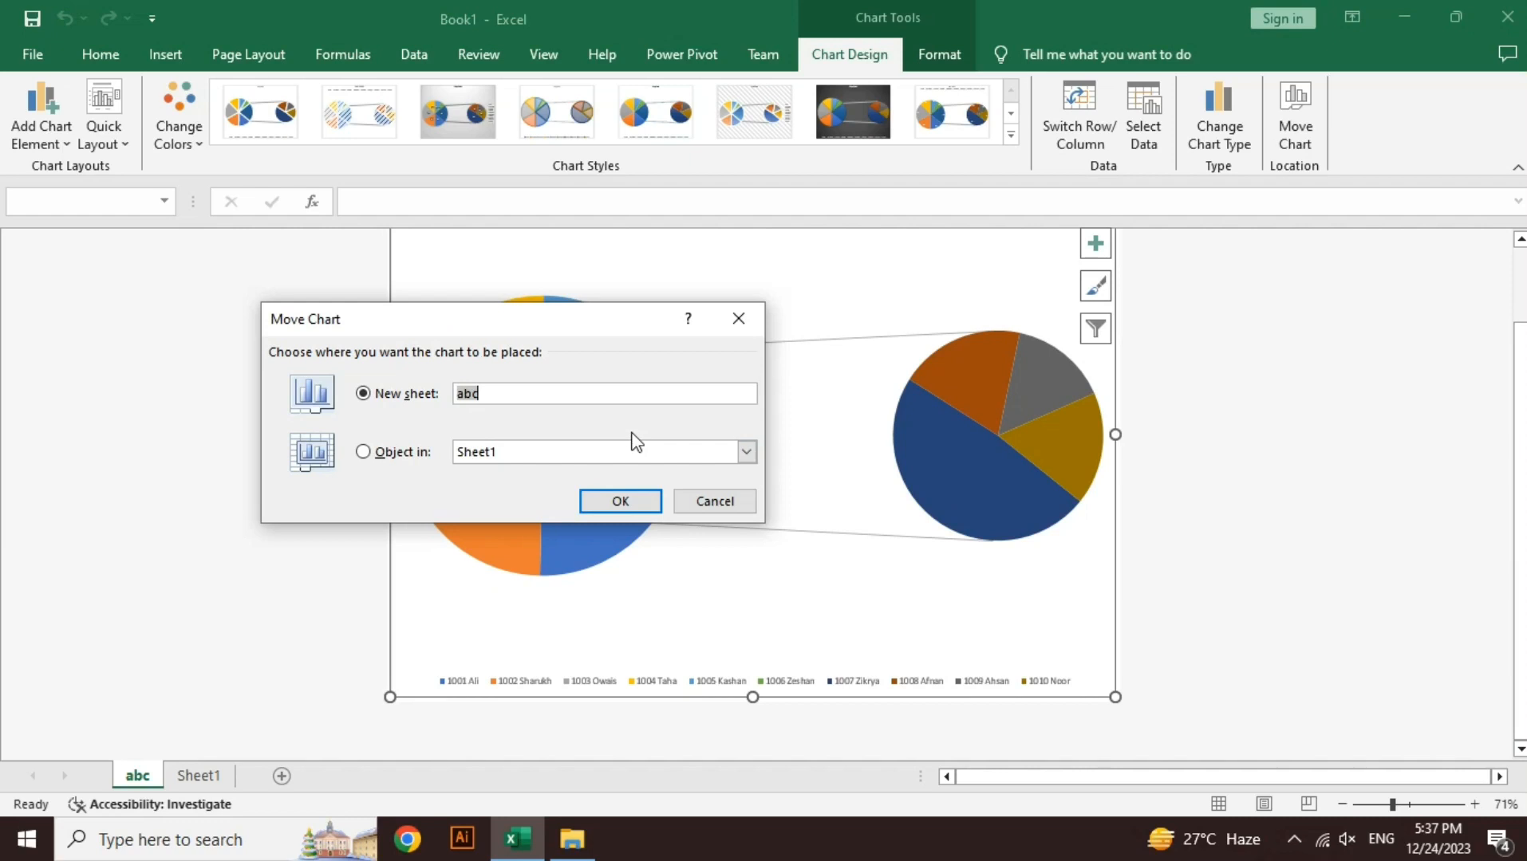
{"action": "left_click", "coordinate": [385, 453]}
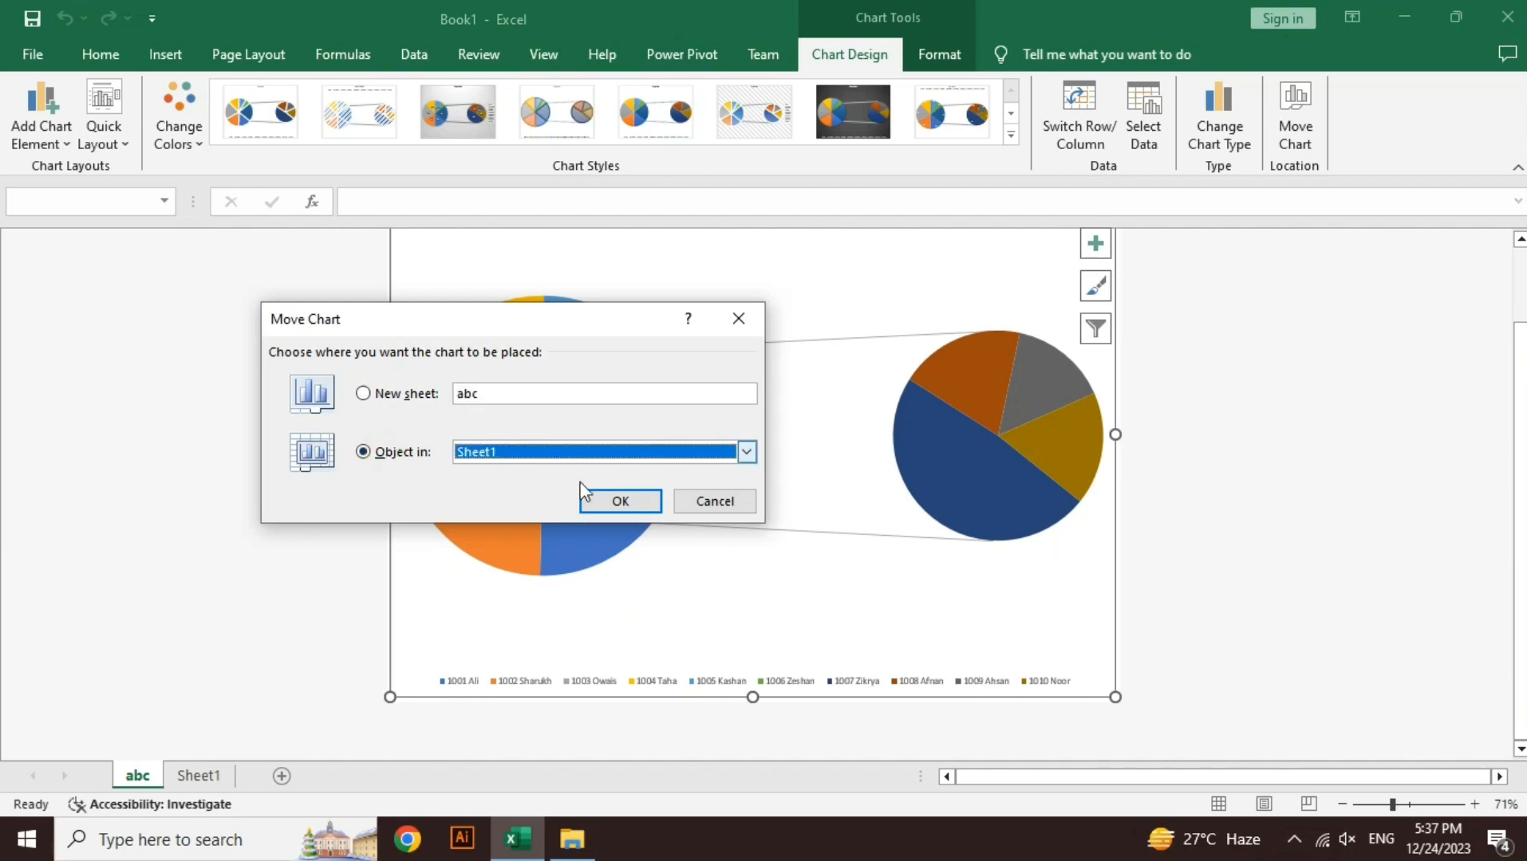
{"action": "left_click", "coordinate": [630, 504]}
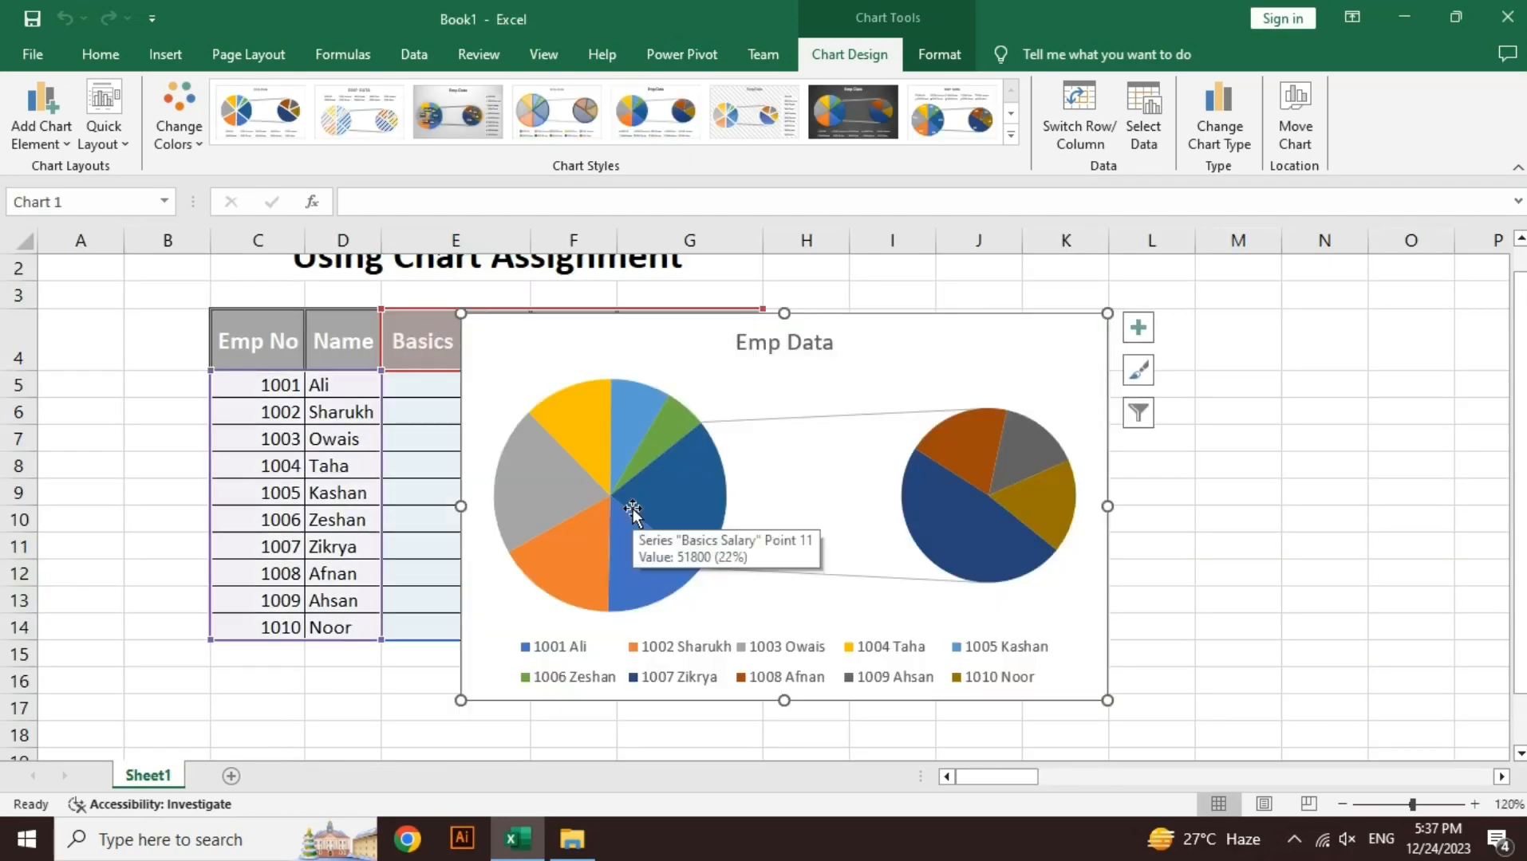
{"action": "left_click_drag", "start_coordinate": [635, 328], "coordinate": [982, 285]}
- Preview shape fill colours for the chart area and for the Basics Salary pie slices without applying any
{"action": "left_click", "coordinate": [949, 54]}
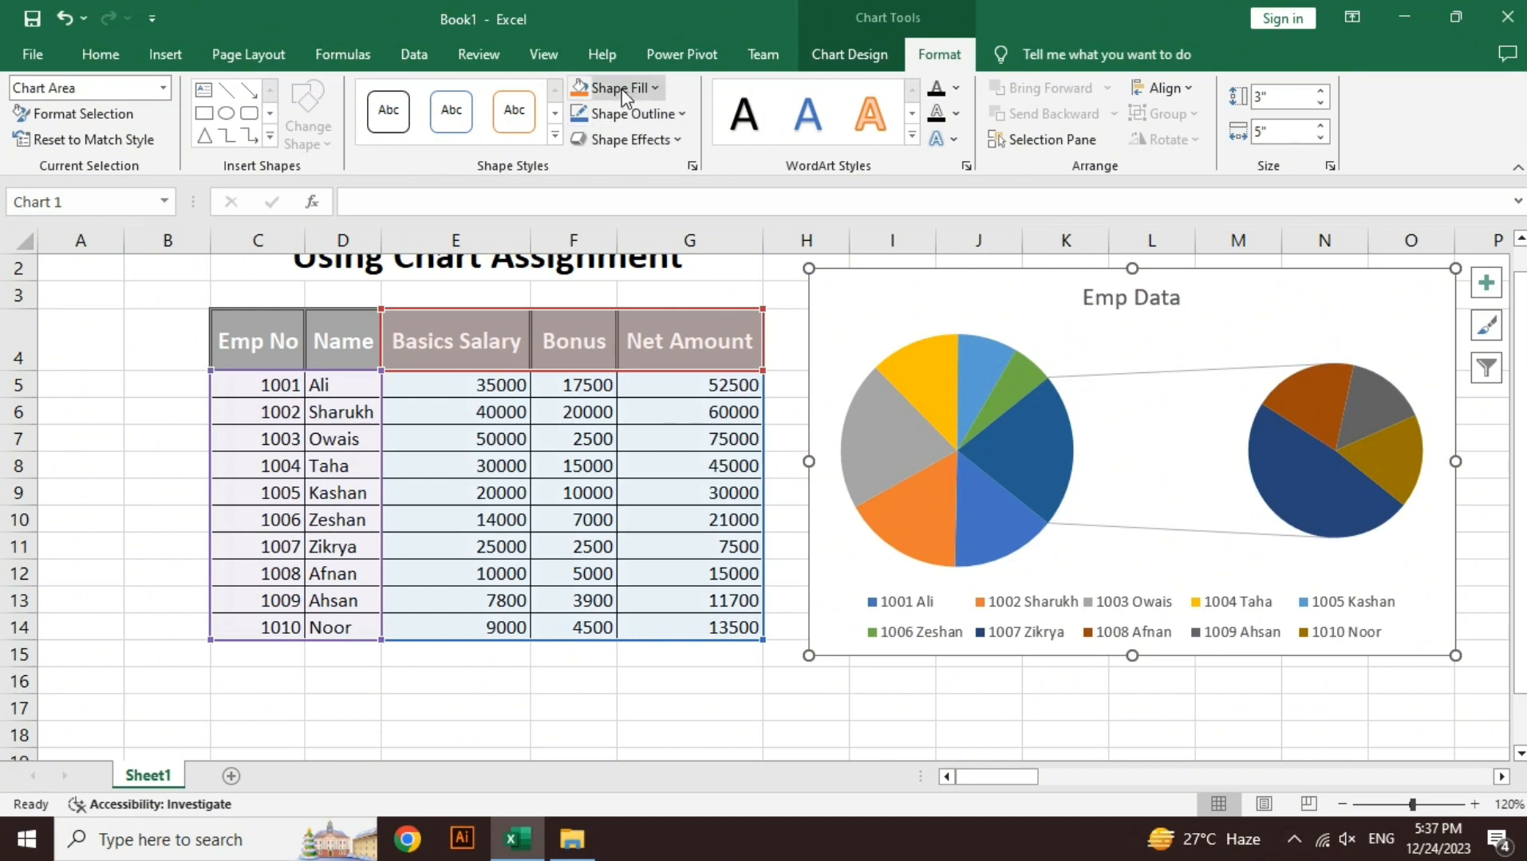
{"action": "left_click", "coordinate": [623, 93]}
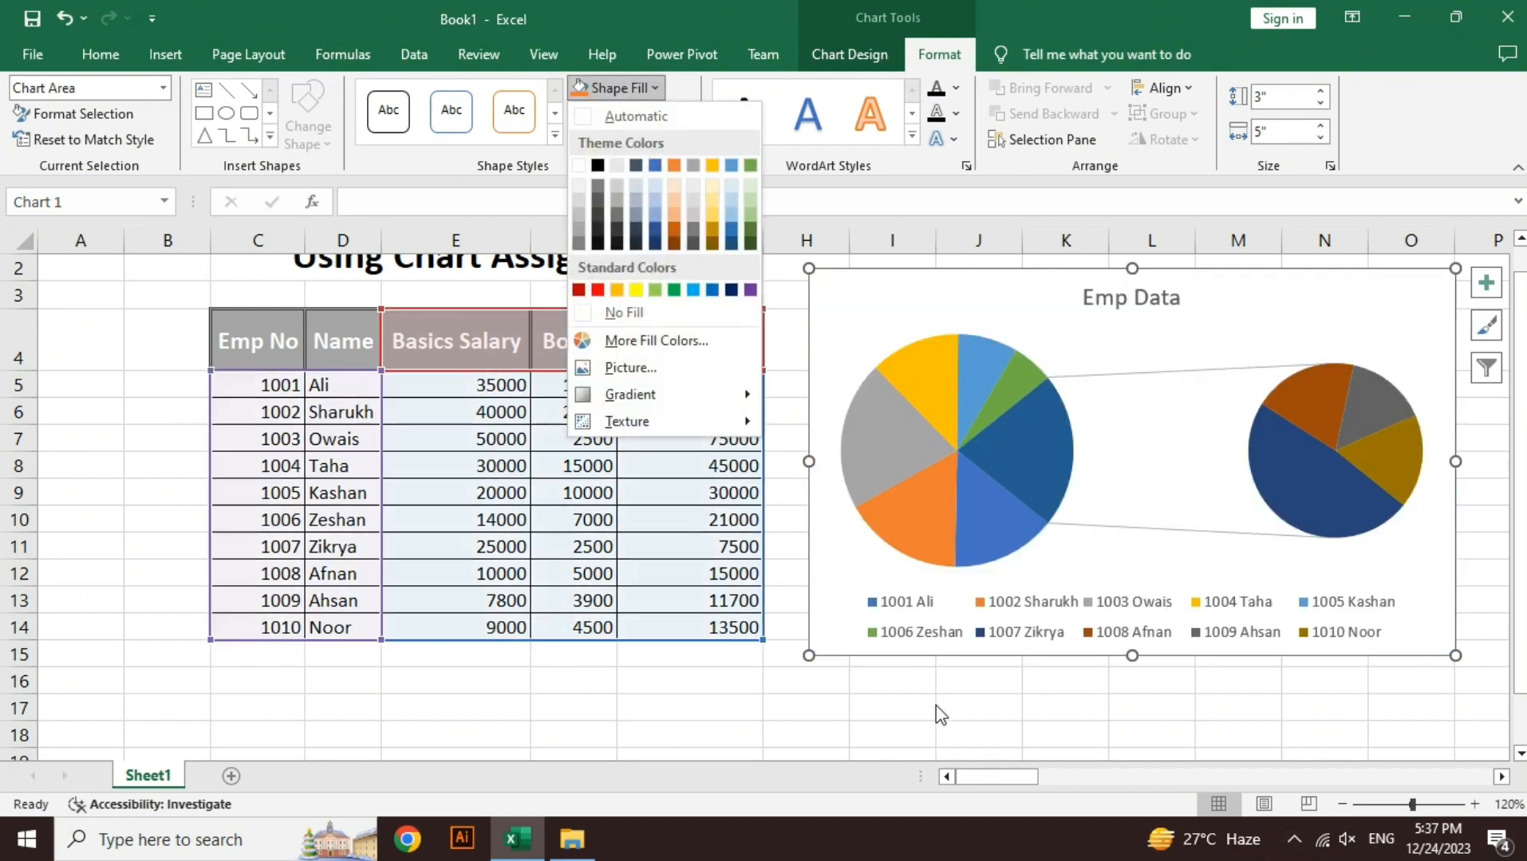
{"action": "left_click", "coordinate": [937, 708]}
{"action": "left_click", "coordinate": [872, 450]}
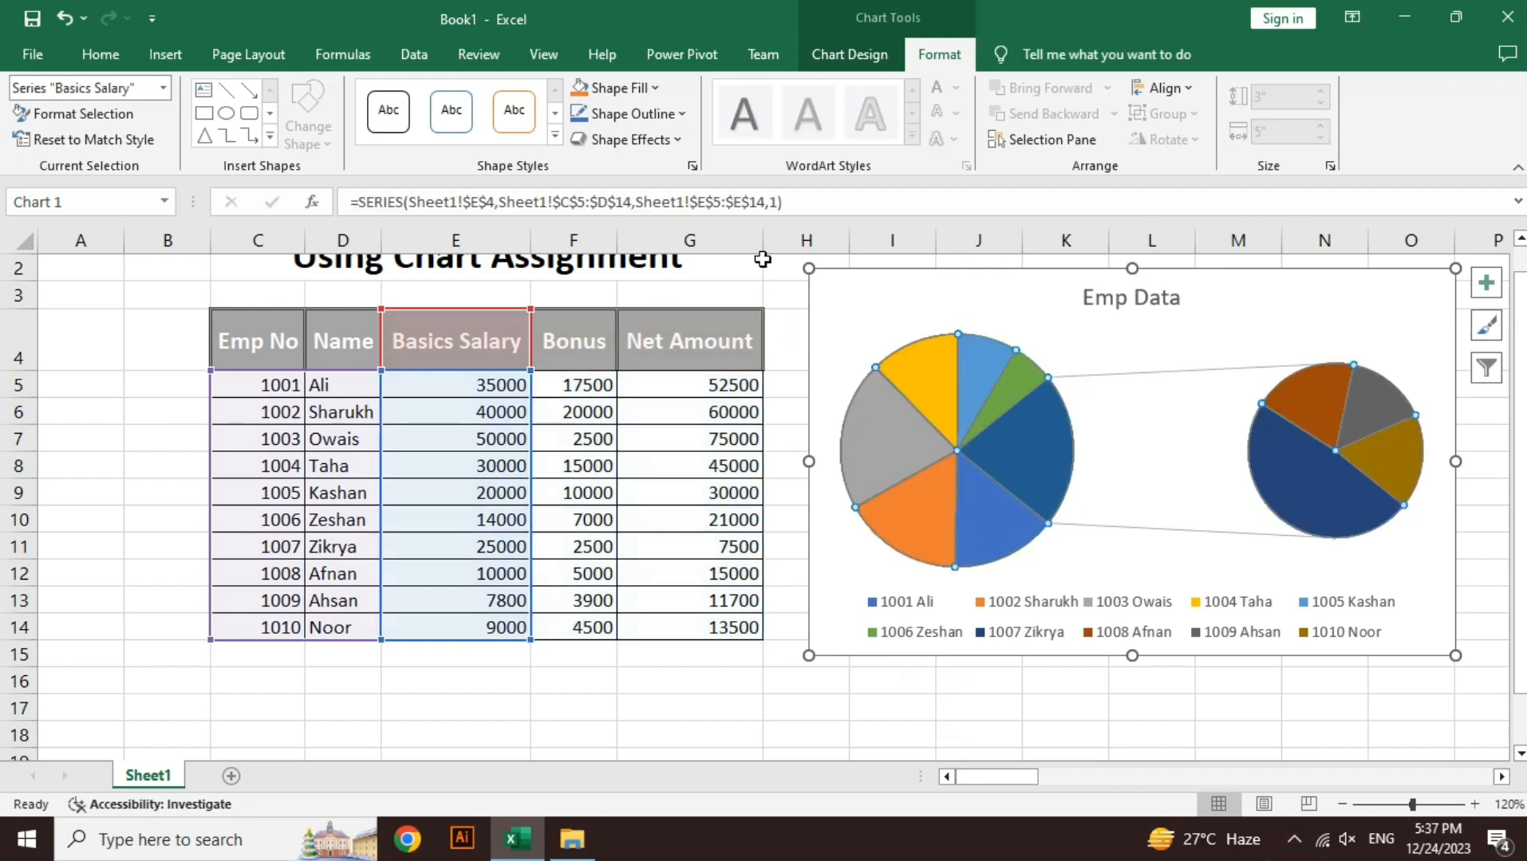
{"action": "left_click", "coordinate": [655, 89]}
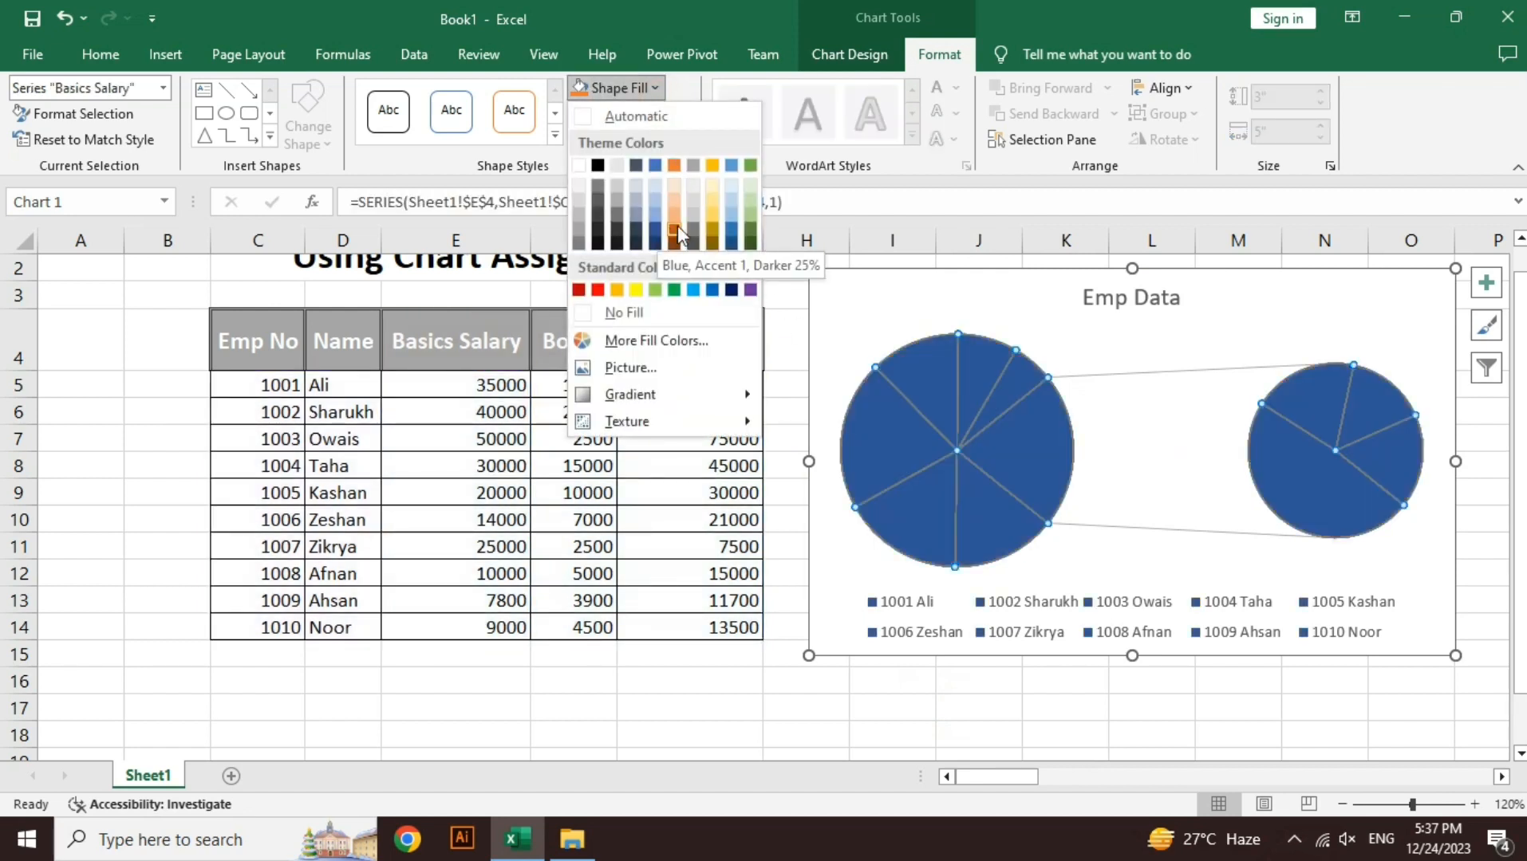
{"action": "left_click", "coordinate": [902, 692]}
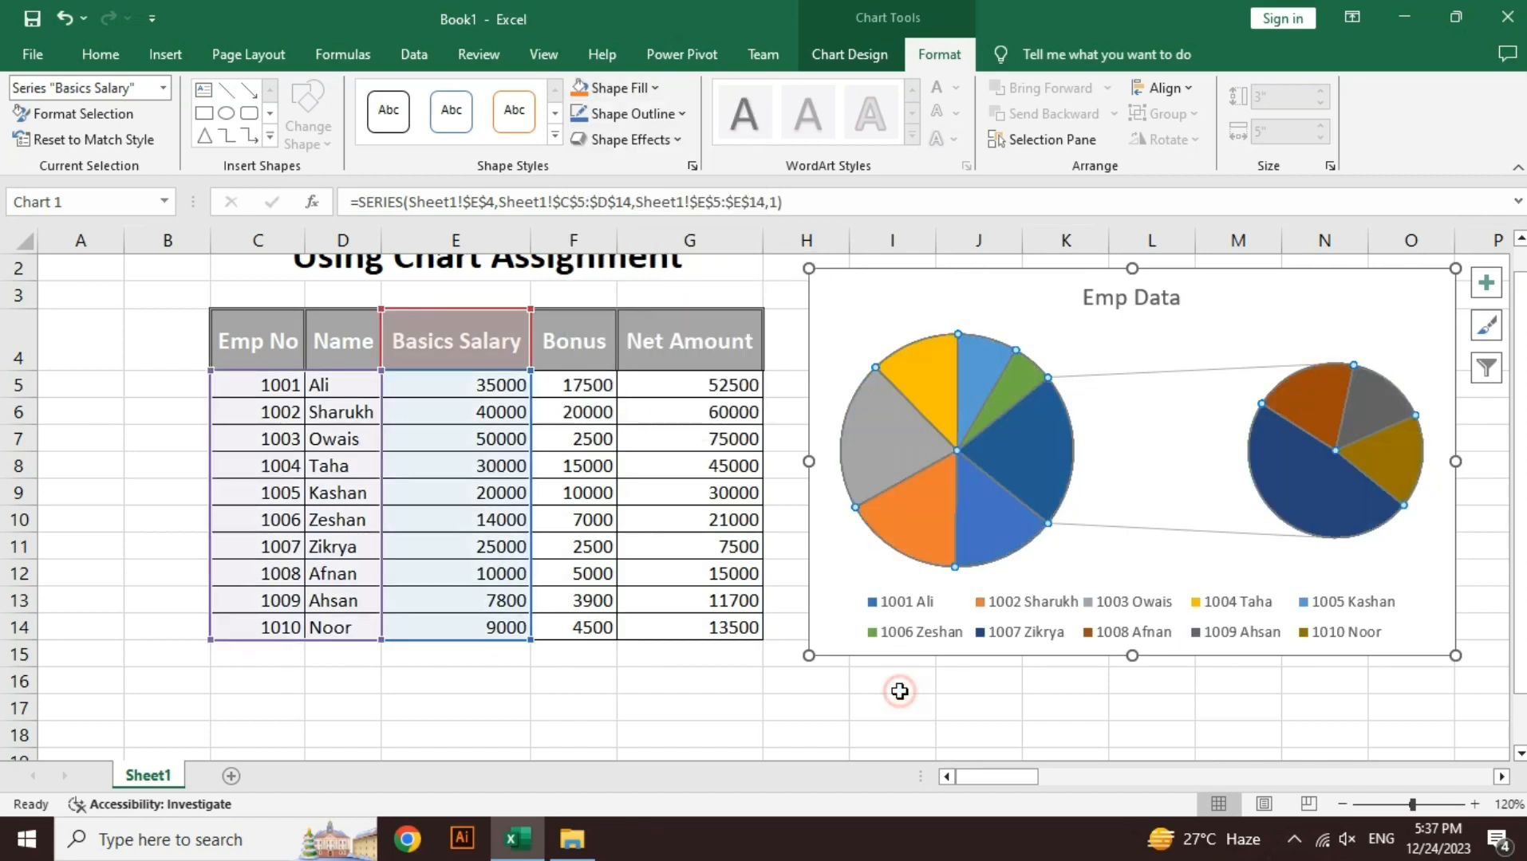
{"action": "left_click", "coordinate": [900, 692]}
- Preview text fill colours for the chart's text and browse the preset shape effects for the chart area
{"action": "left_click", "coordinate": [955, 89]}
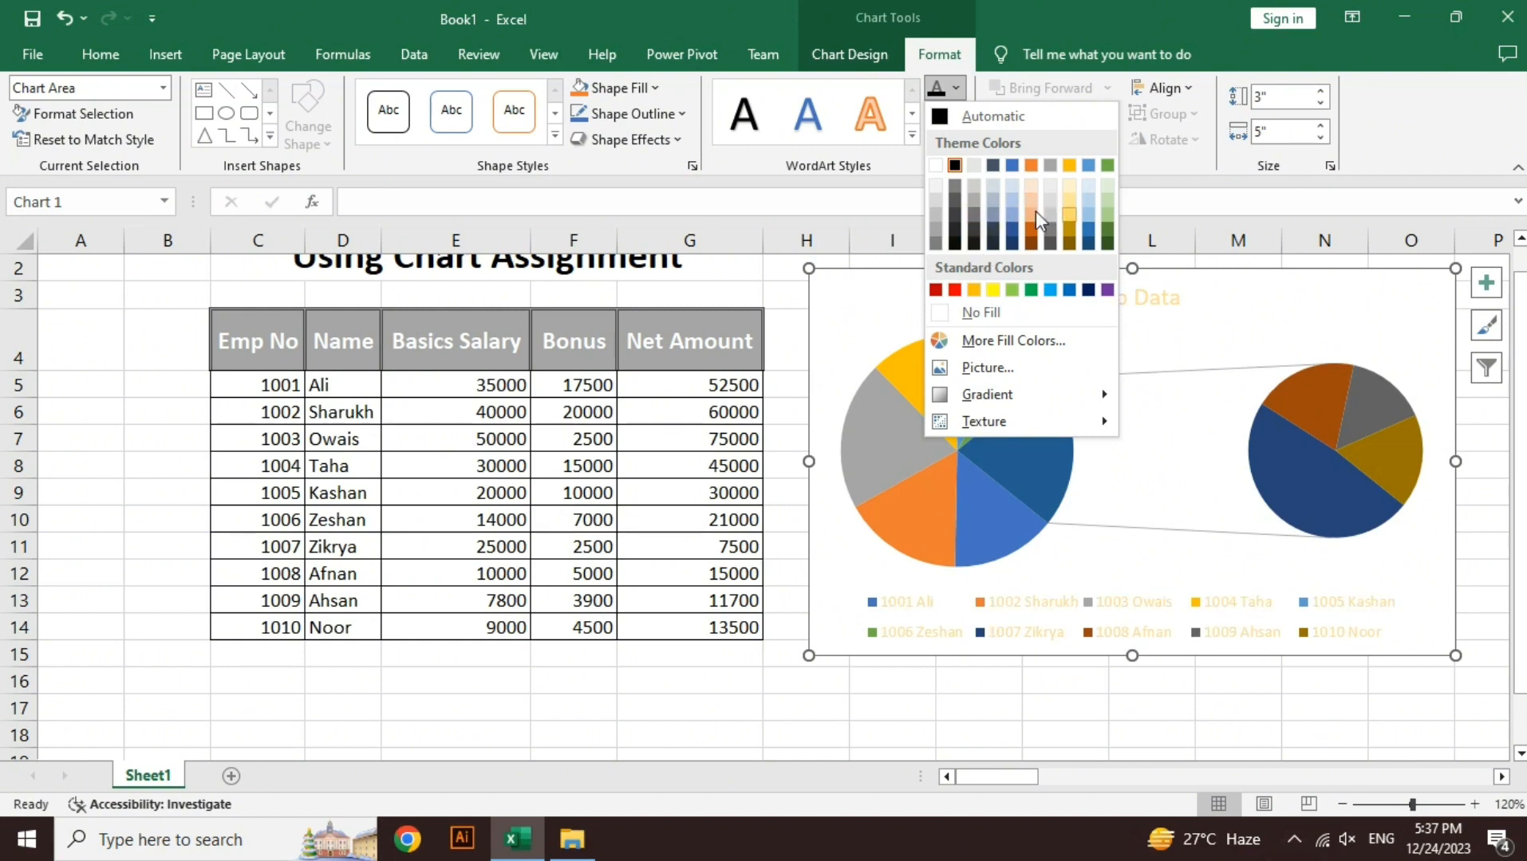
{"action": "left_click", "coordinate": [996, 694]}
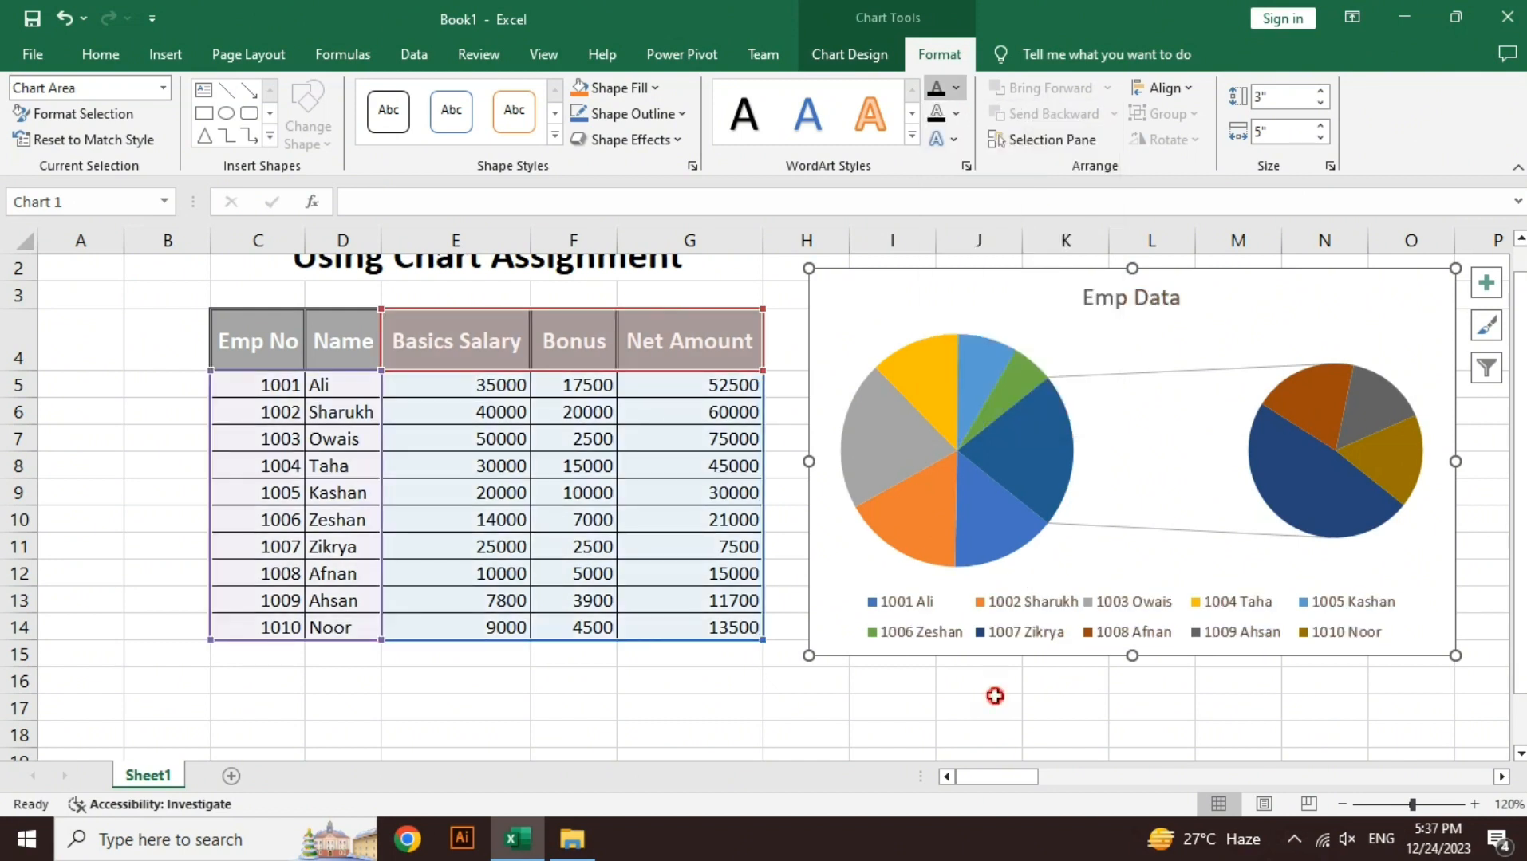
{"action": "left_click", "coordinate": [671, 147]}
{"action": "mouse_move", "coordinate": [683, 197]}
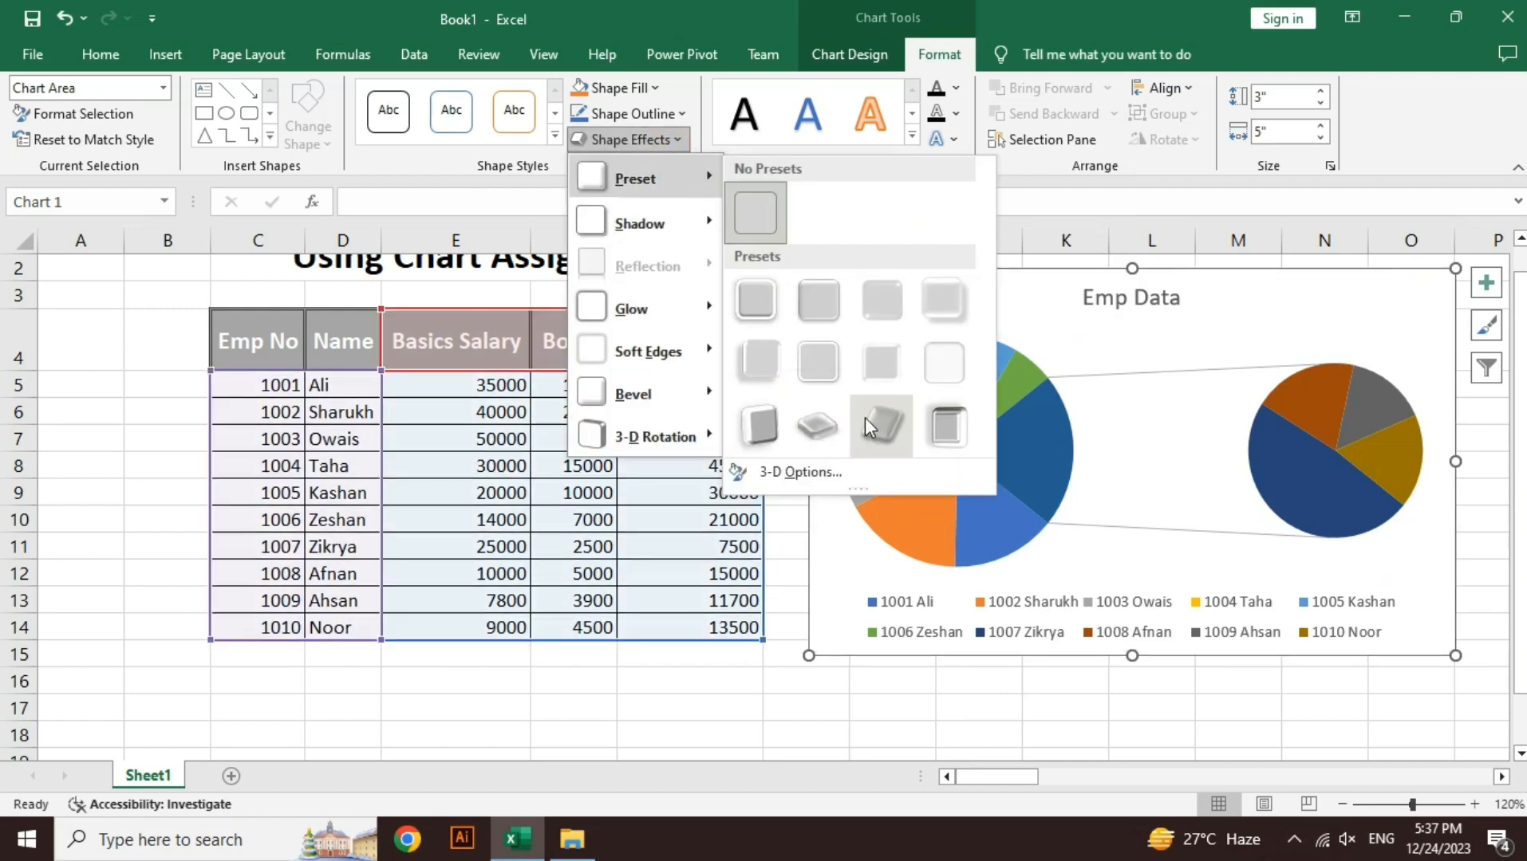
{"action": "left_click", "coordinate": [693, 9]}
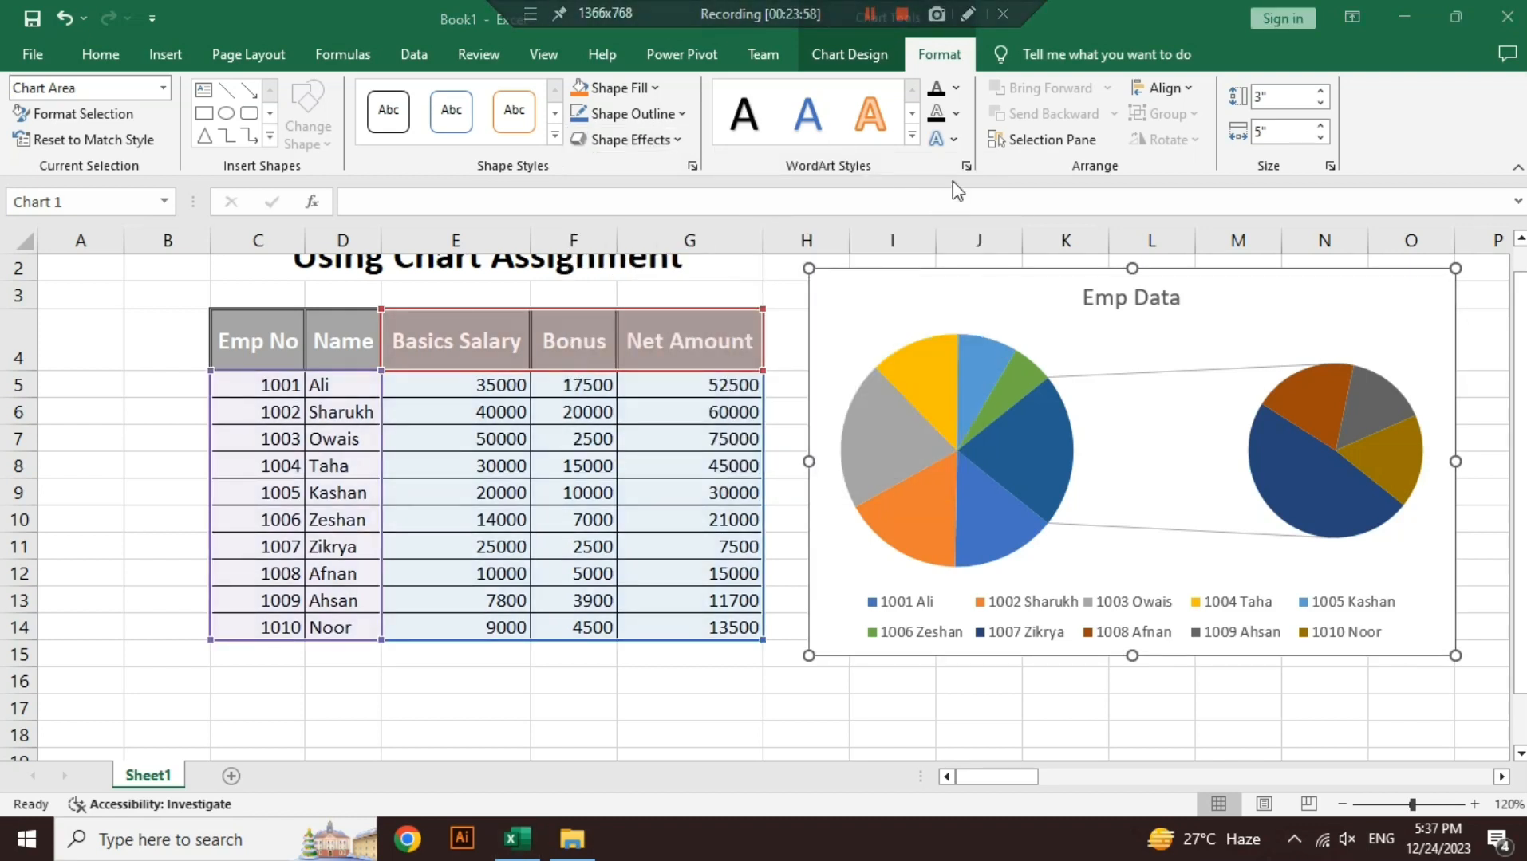
- Preview the glow and reflection text effects for the chart's text, then deselect the chart without applying any
{"action": "left_click", "coordinate": [943, 139]}
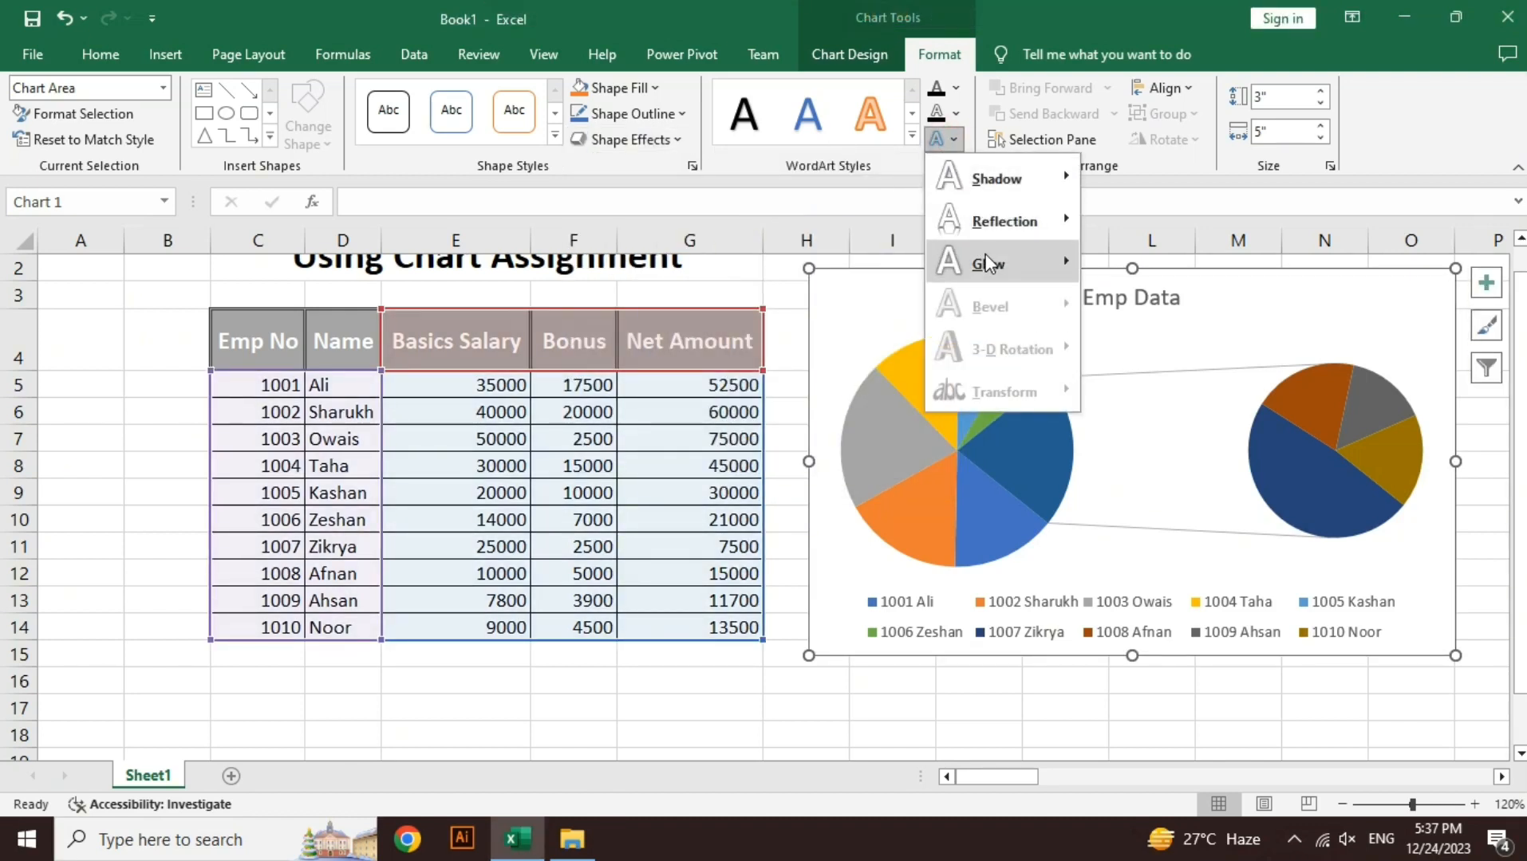
{"action": "mouse_move", "coordinate": [986, 263]}
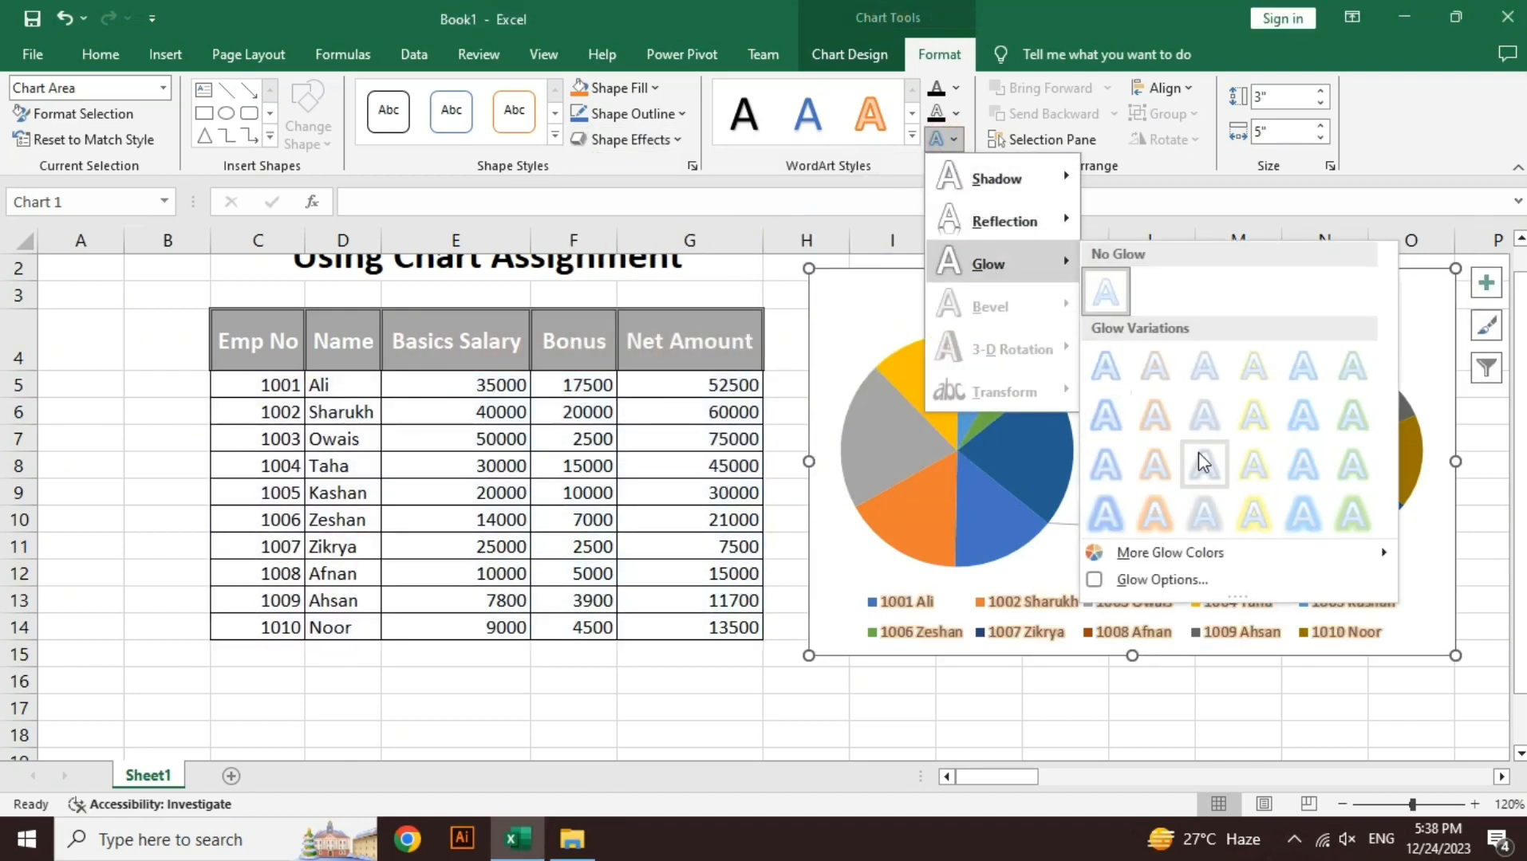
{"action": "mouse_move", "coordinate": [1061, 221]}
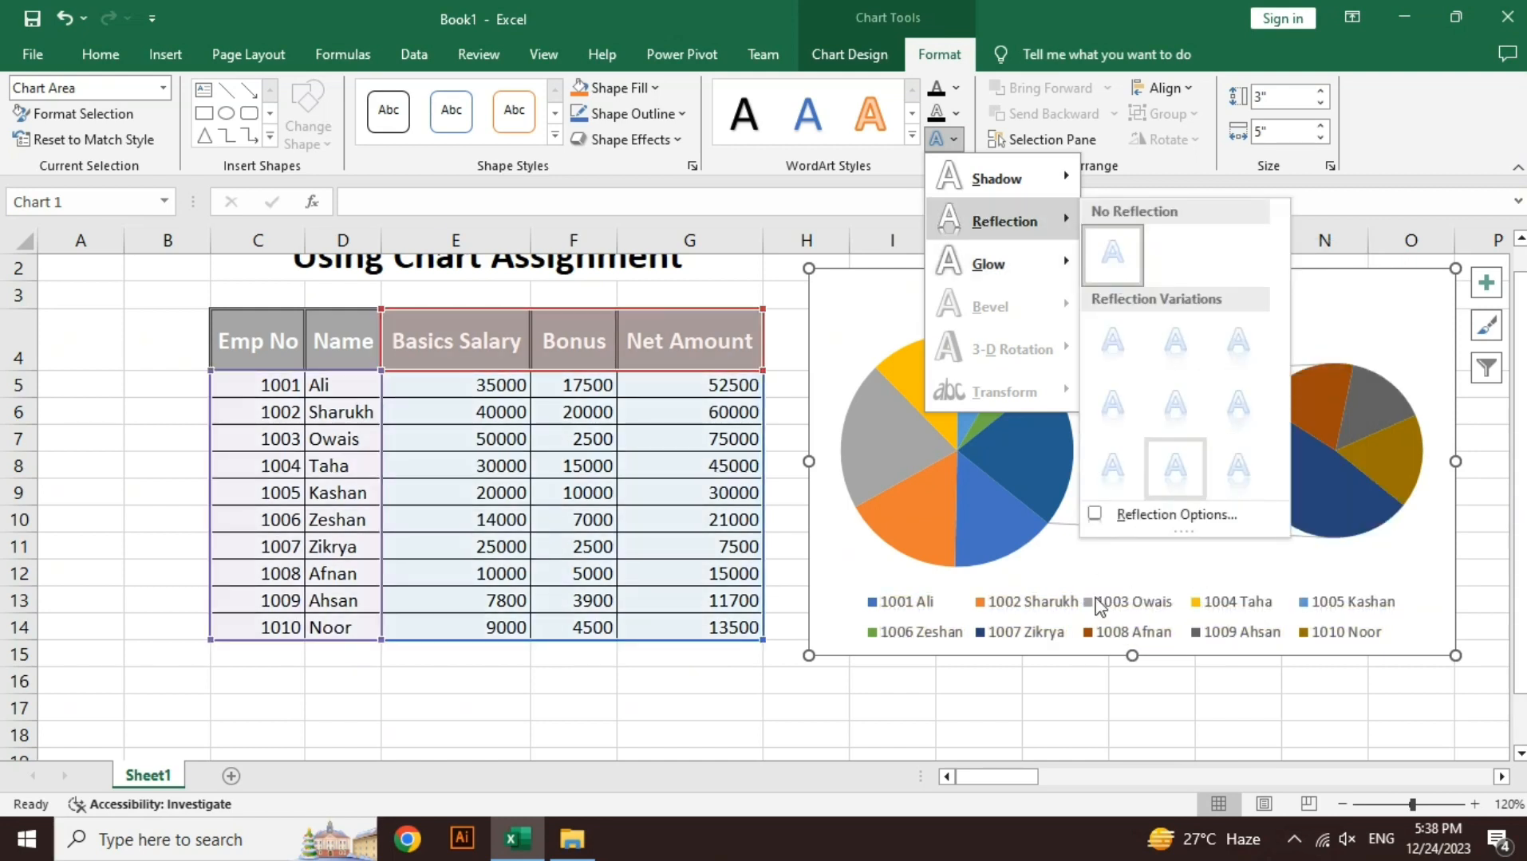
{"action": "left_click", "coordinate": [1006, 722]}
{"action": "left_click", "coordinate": [1006, 723]}
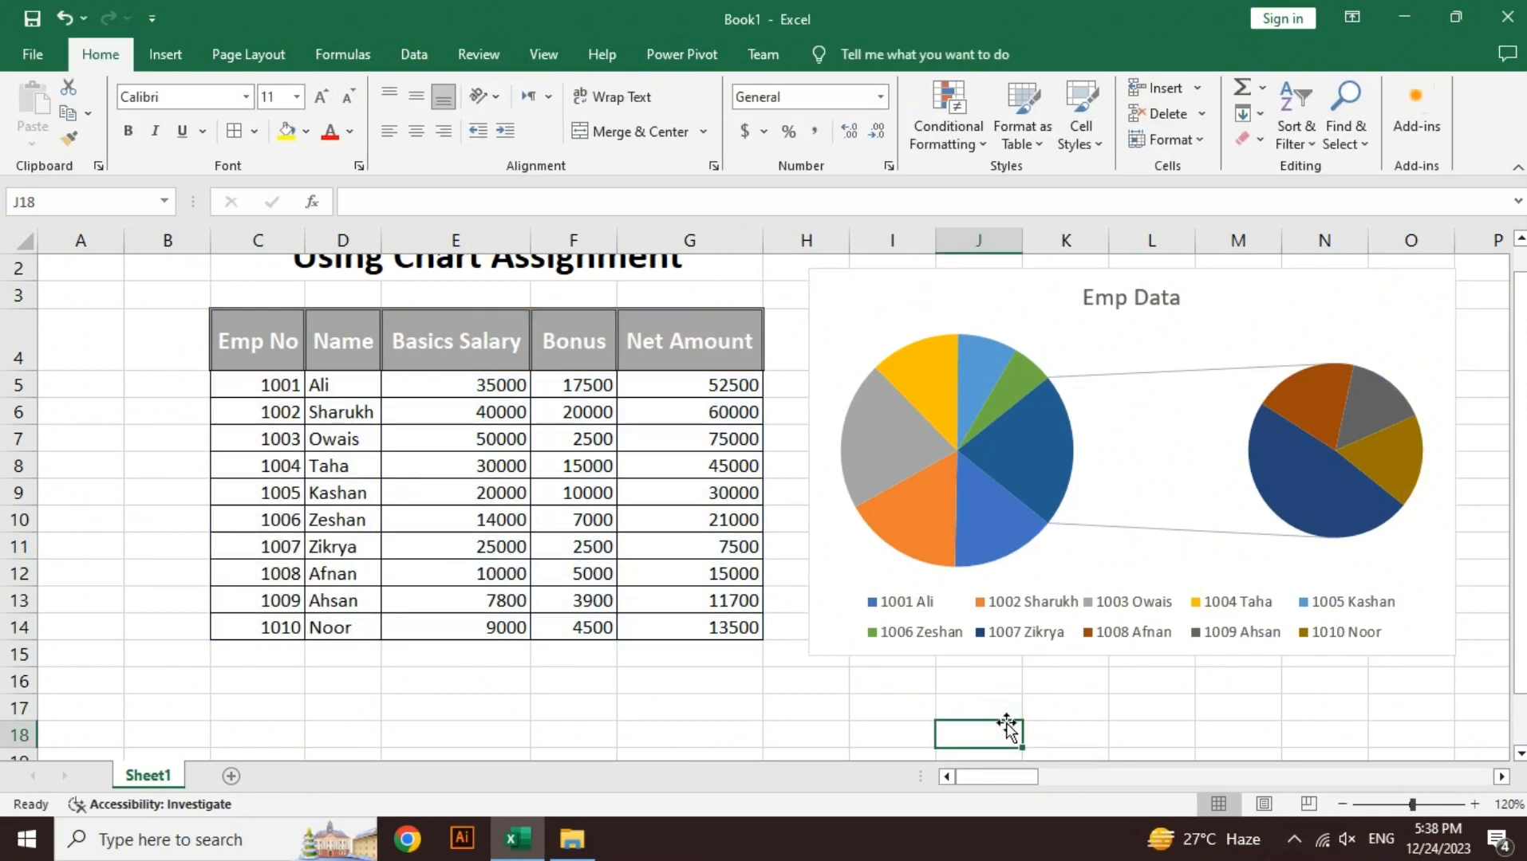
- Move the Emp Data chart directly below the salary table, shrink it to roughly the table's width, and deselect it
{"action": "left_click", "coordinate": [1342, 806]}
{"action": "left_click", "coordinate": [1342, 806]}
{"action": "left_click", "coordinate": [1342, 806]}
{"action": "left_click", "coordinate": [1341, 807]}
{"action": "left_click", "coordinate": [1341, 806]}
{"action": "left_click", "coordinate": [1342, 806]}
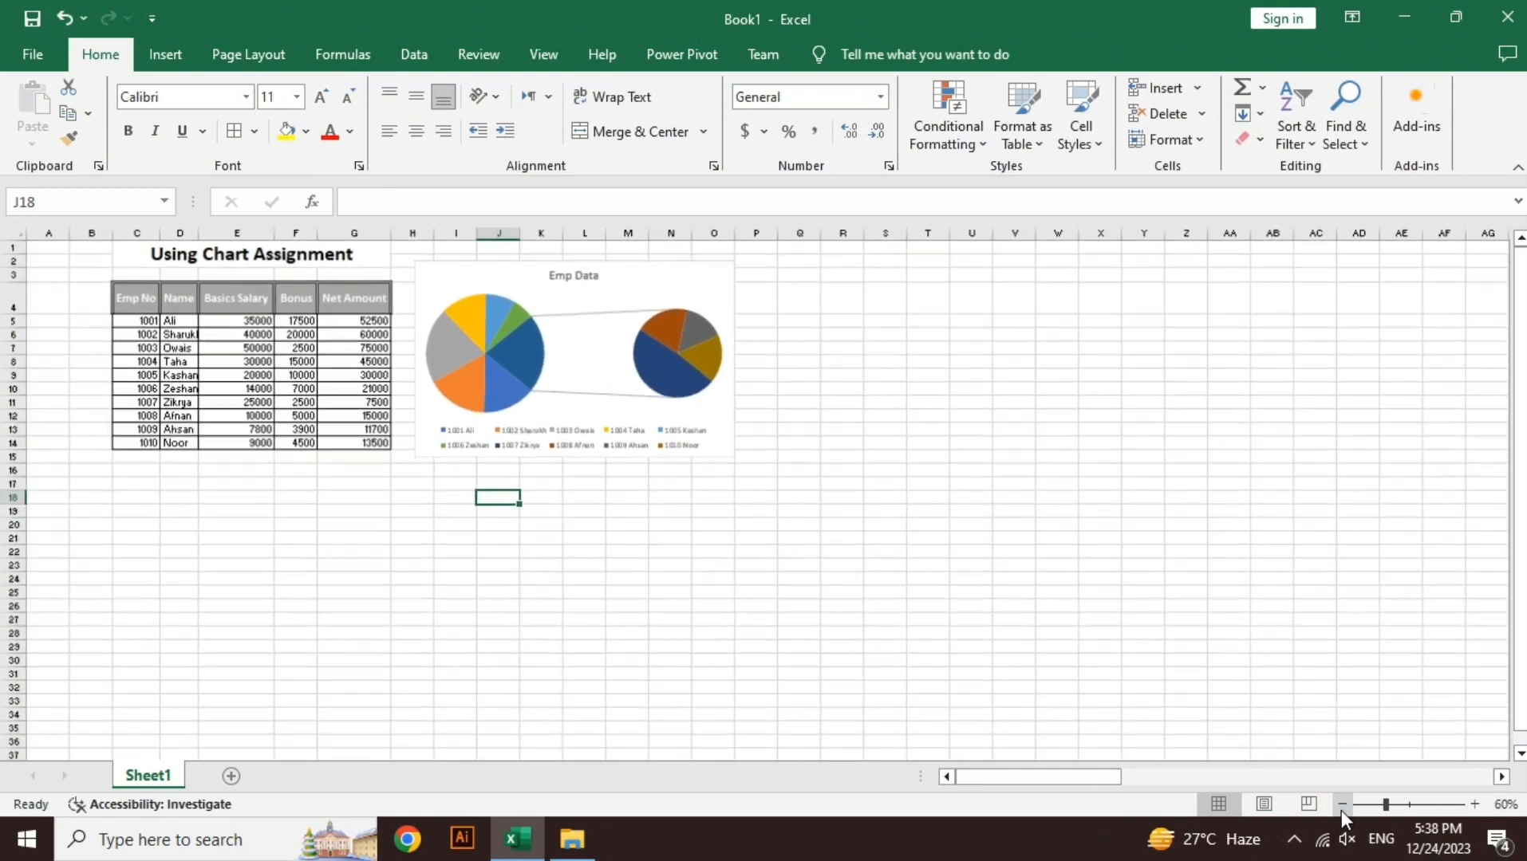
{"action": "left_click_drag", "start_coordinate": [721, 276], "coordinate": [411, 480]}
{"action": "left_click_drag", "start_coordinate": [418, 661], "coordinate": [396, 645]}
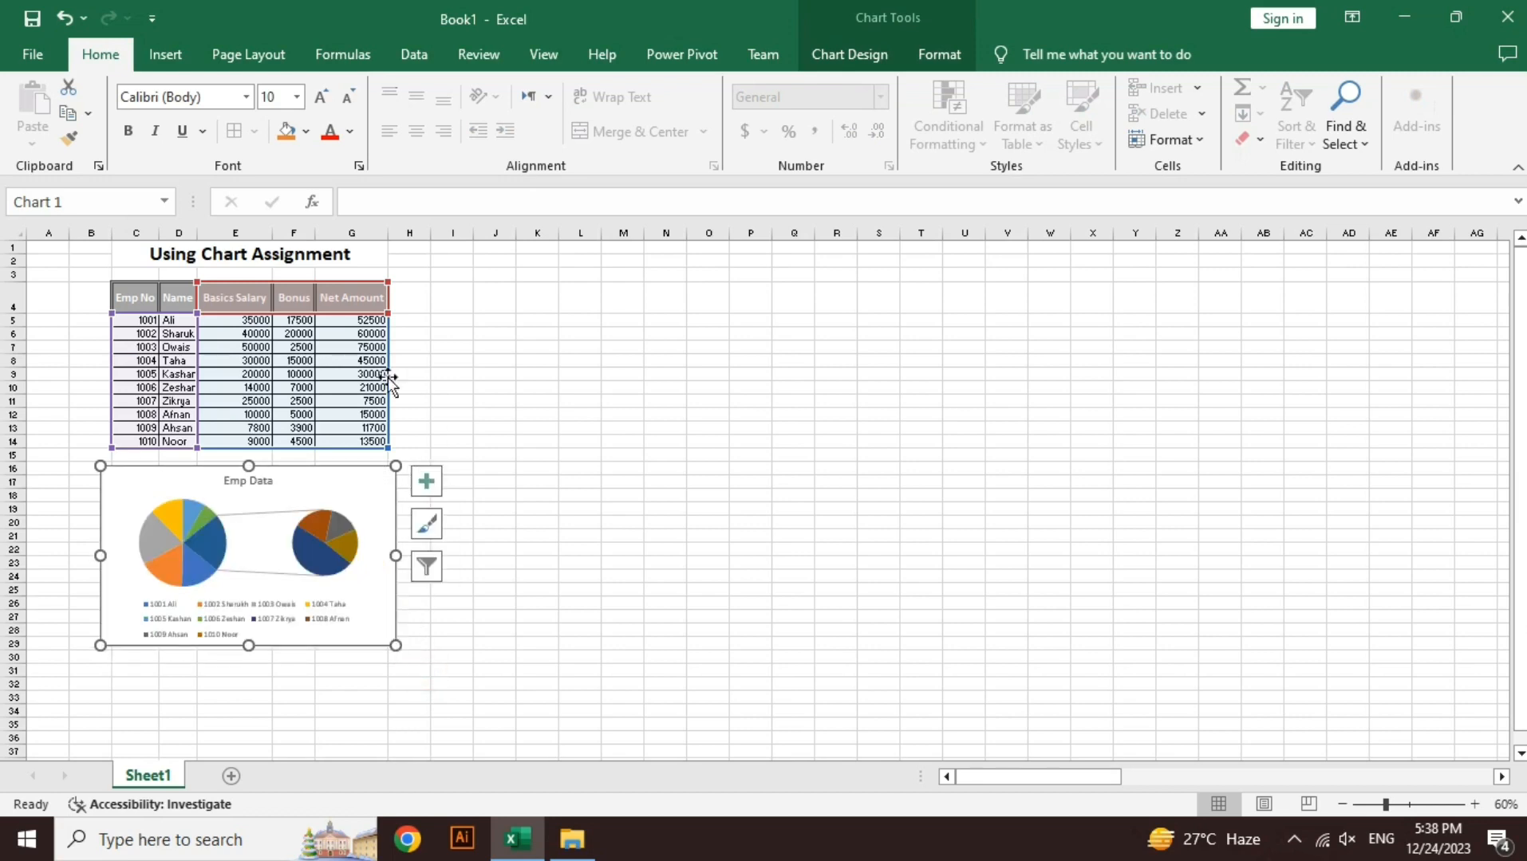
{"action": "left_click", "coordinate": [601, 620]}
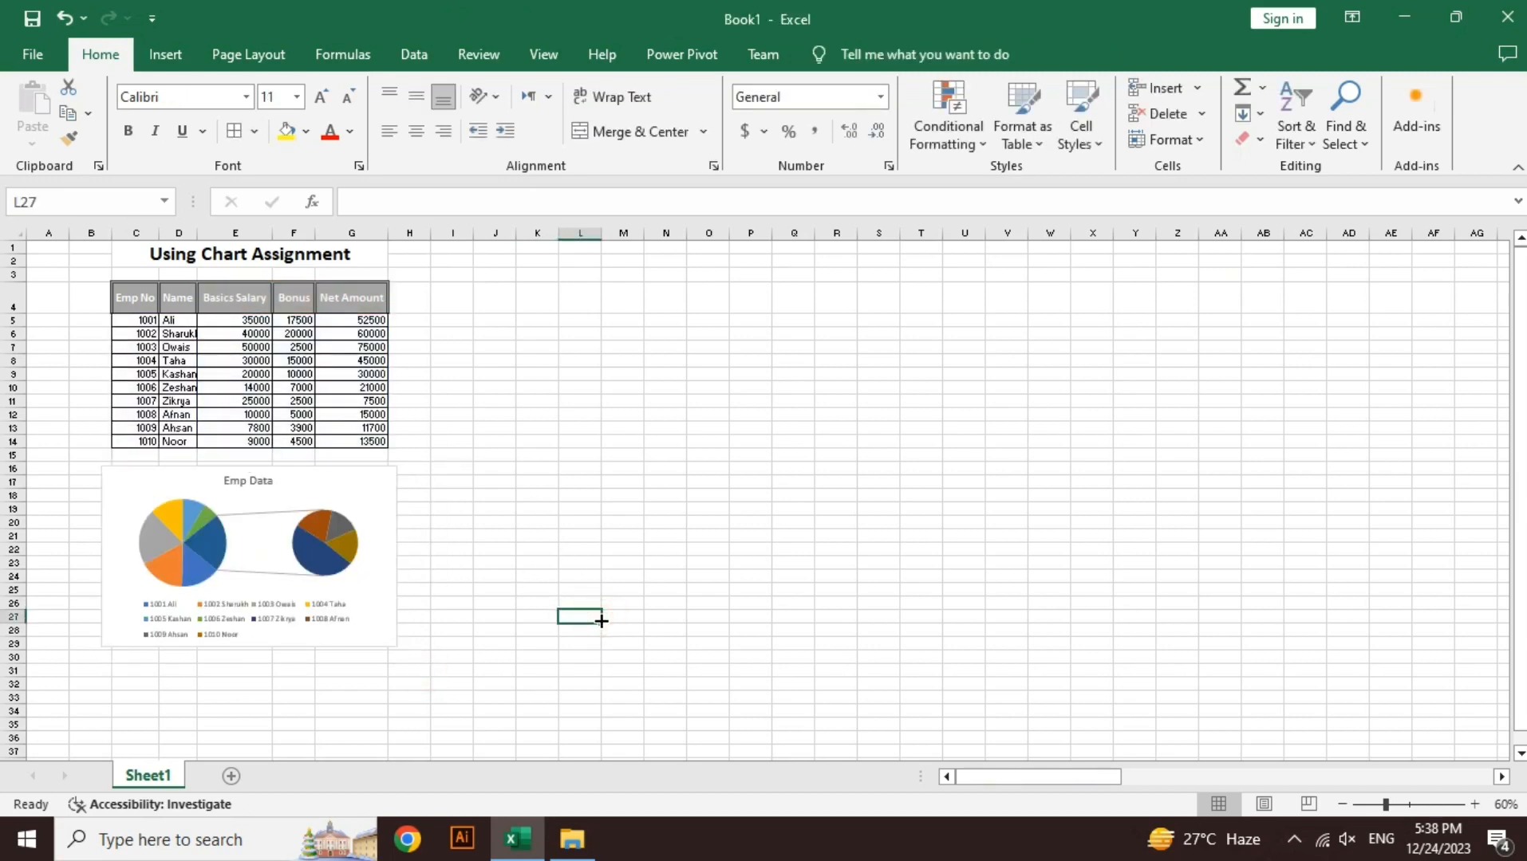
{"action": "left_click", "coordinate": [531, 547]}
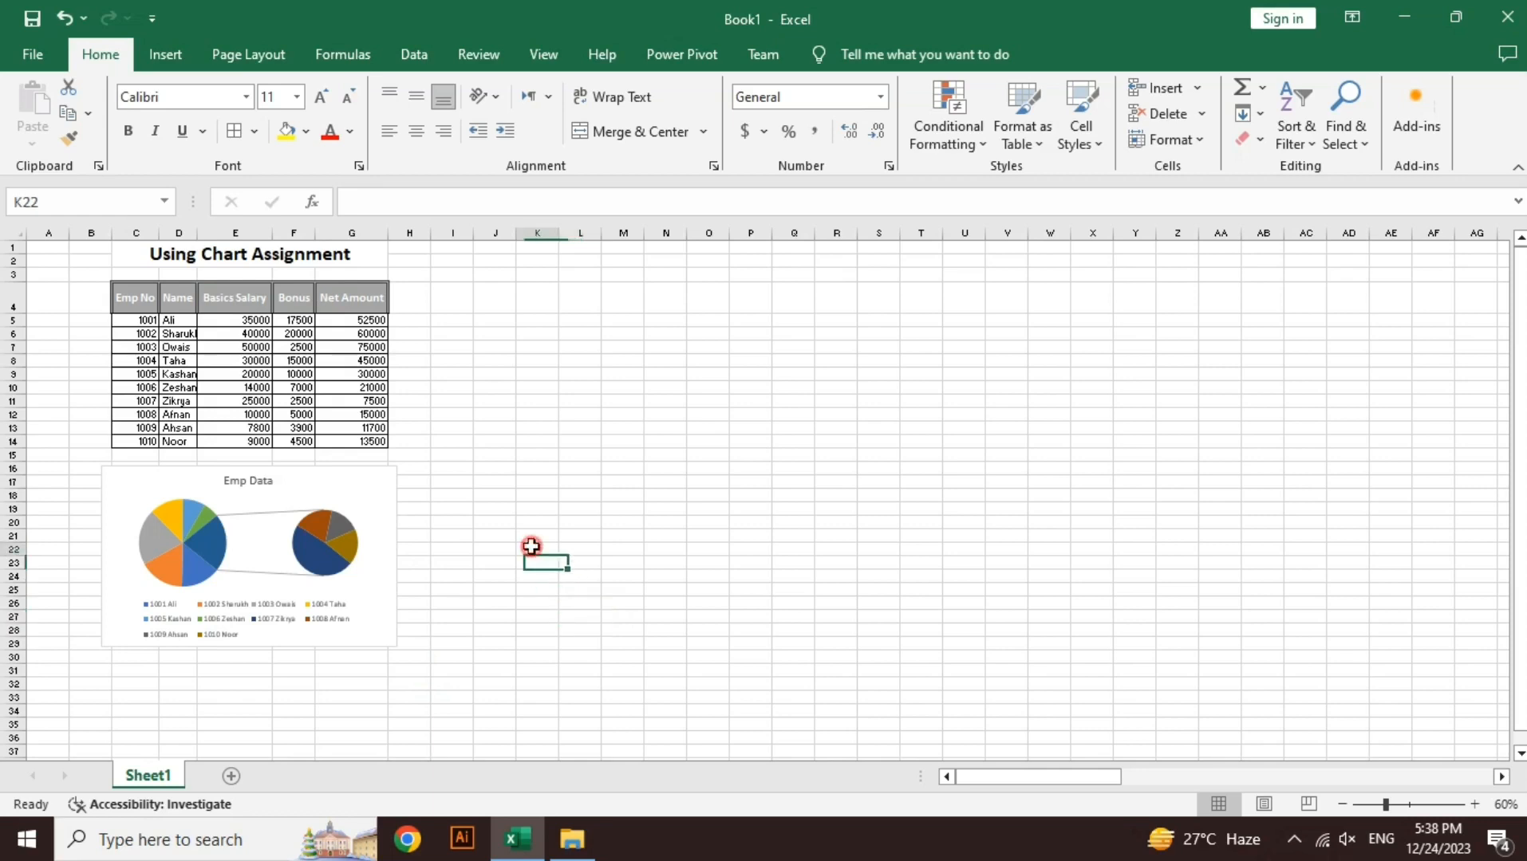